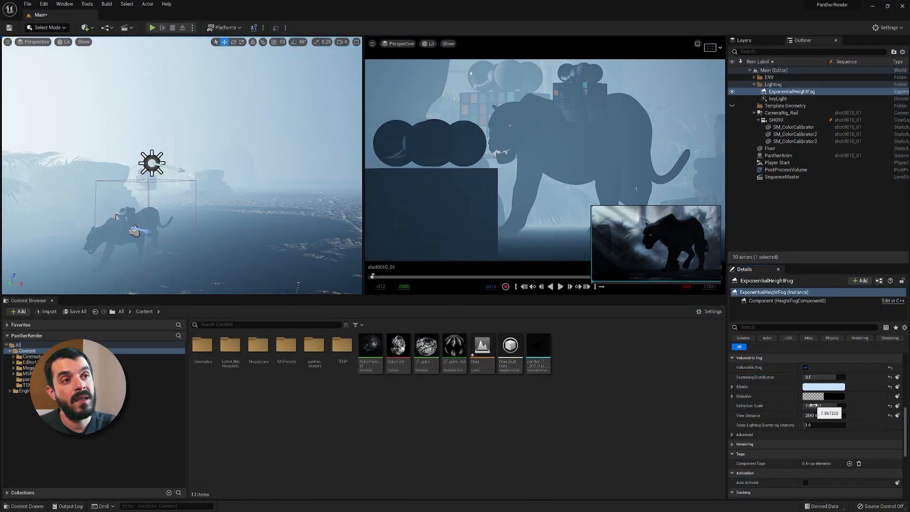
scroll(772, 415, up, 5)
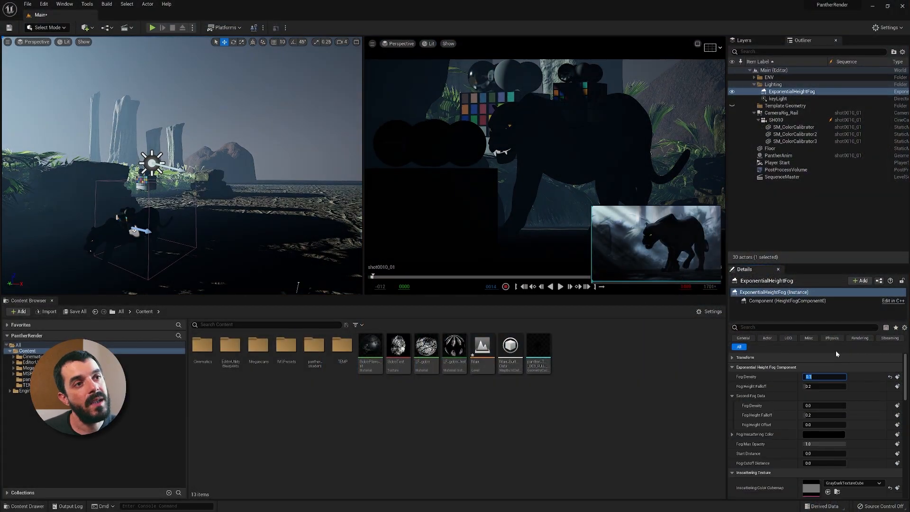
scroll(772, 416, down, 4)
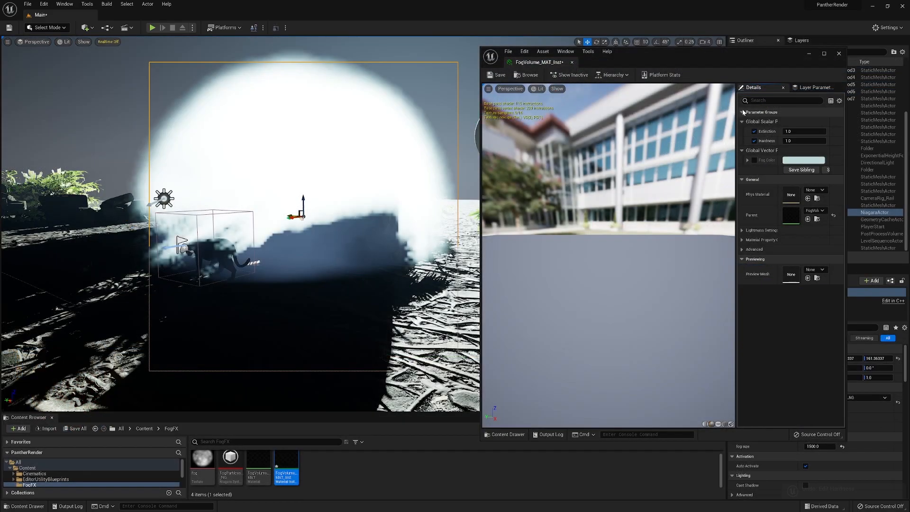
Set the Hardness parameter of the FogVolume_MAT_Inst material instance to -0.072
click(804, 141)
text(-0.072)
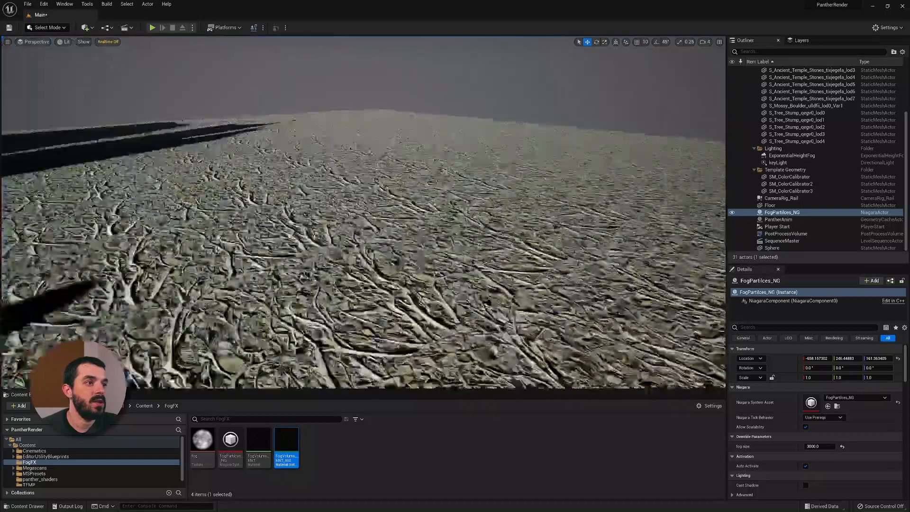
right_drag(338, 218, 338, 217)
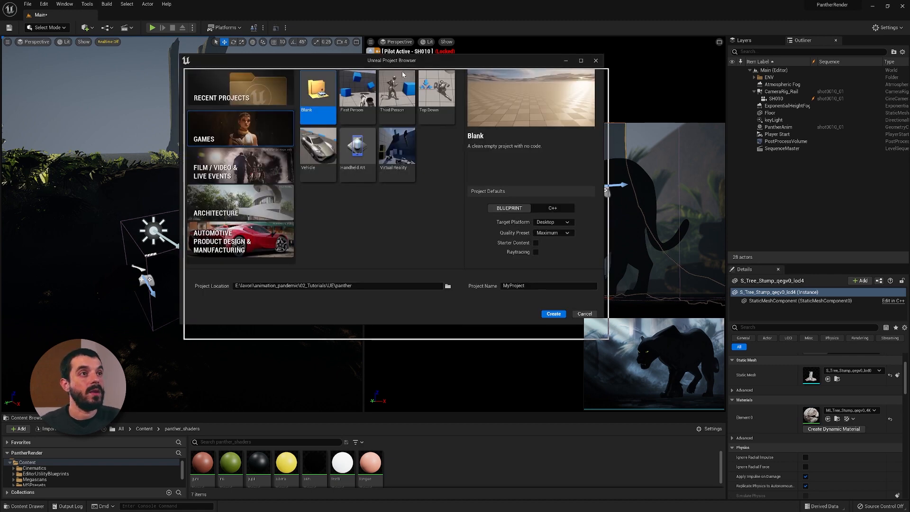
Create a project named TEMP in the panther folder from the Virtual Production template of the Film / Video & Live Events category
drag(398, 60, 402, 73)
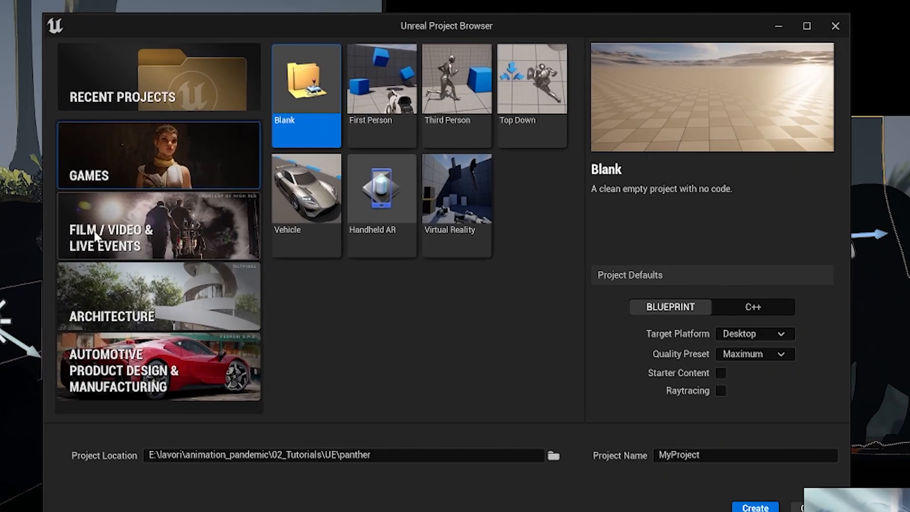
click(249, 187)
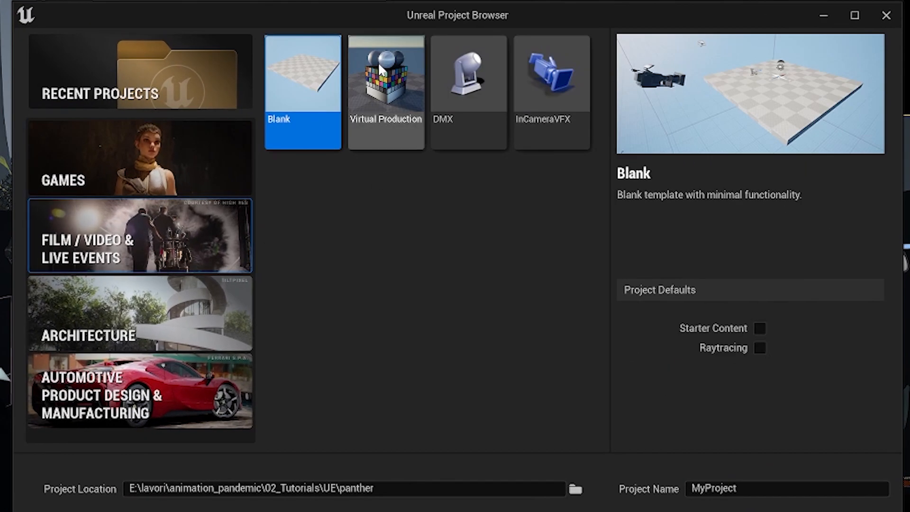
click(389, 95)
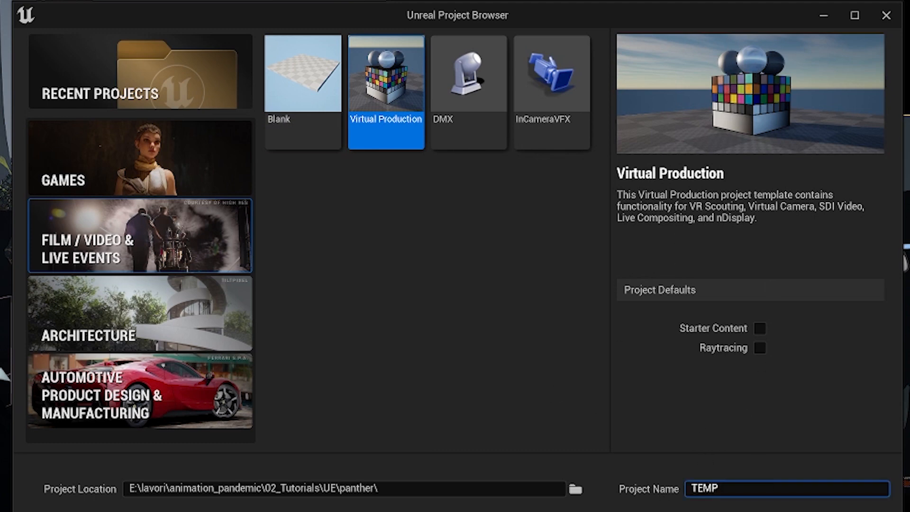
key(Return)
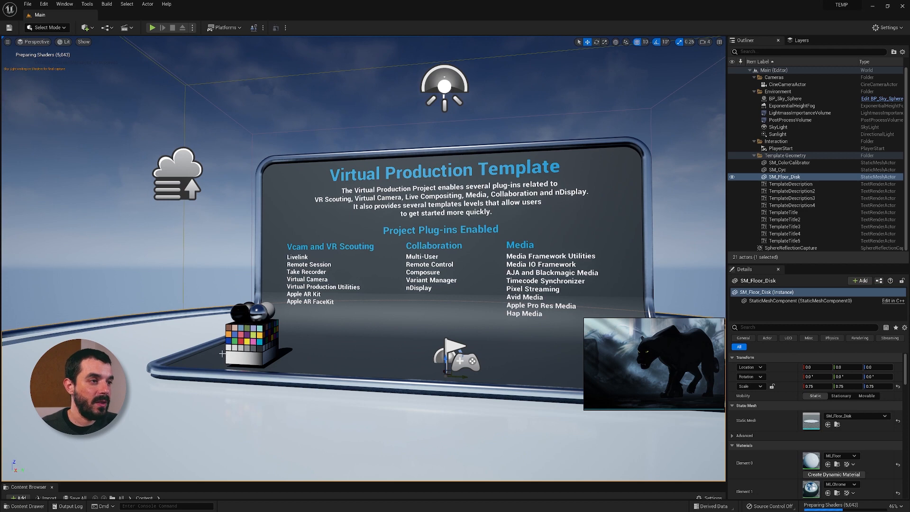
Select the SM_ColorCalibrator mesh in the Virtual Production template scene
click(302, 355)
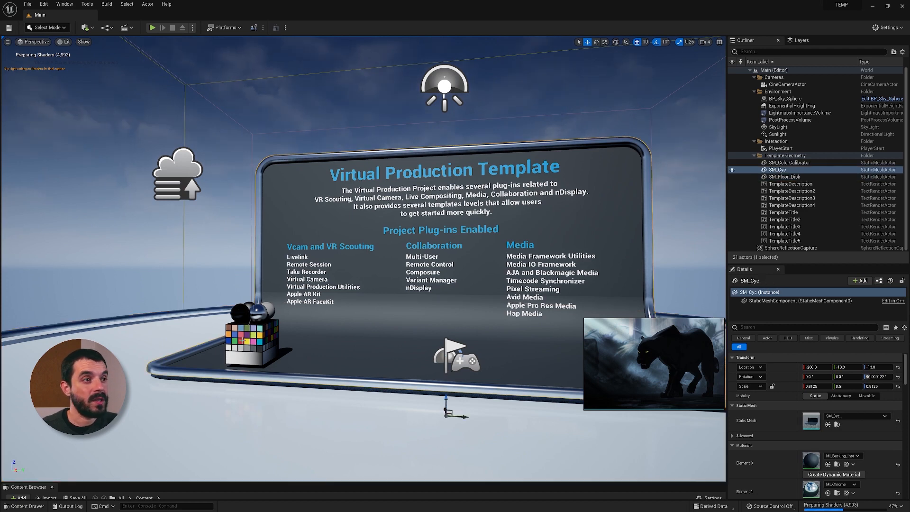
click(266, 338)
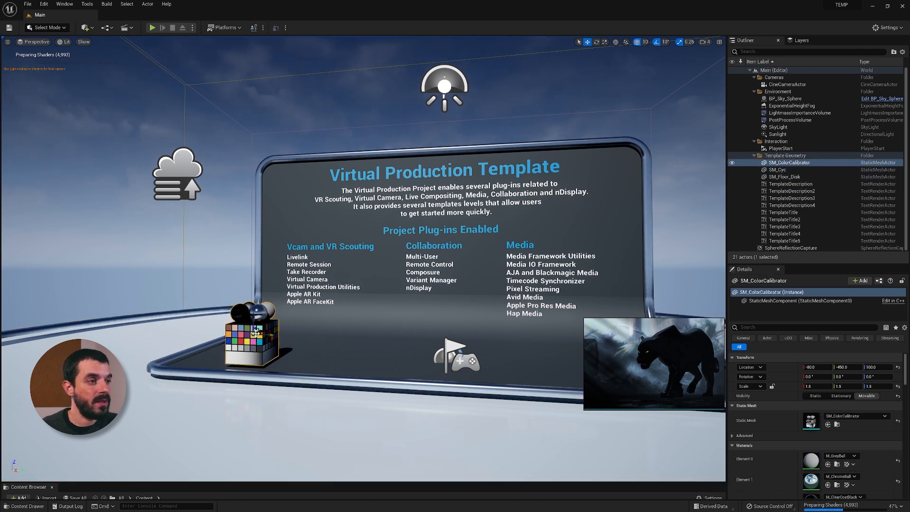
Try rotating the color calibrator around its vertical axis, and undo the rotation
key(e)
mouse_move(258, 337)
mouse_down()
mouse_move(294, 339)
mouse_move(263, 338)
mouse_up()
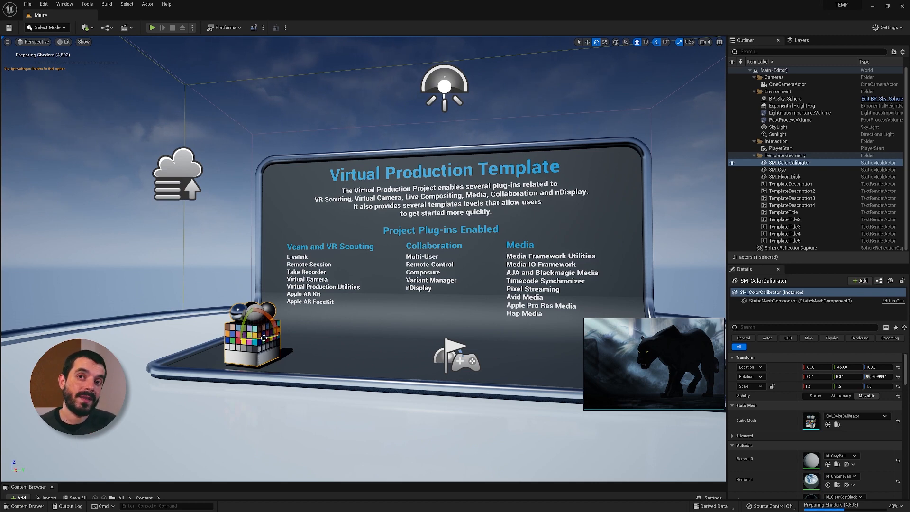
key(ctrl+z)
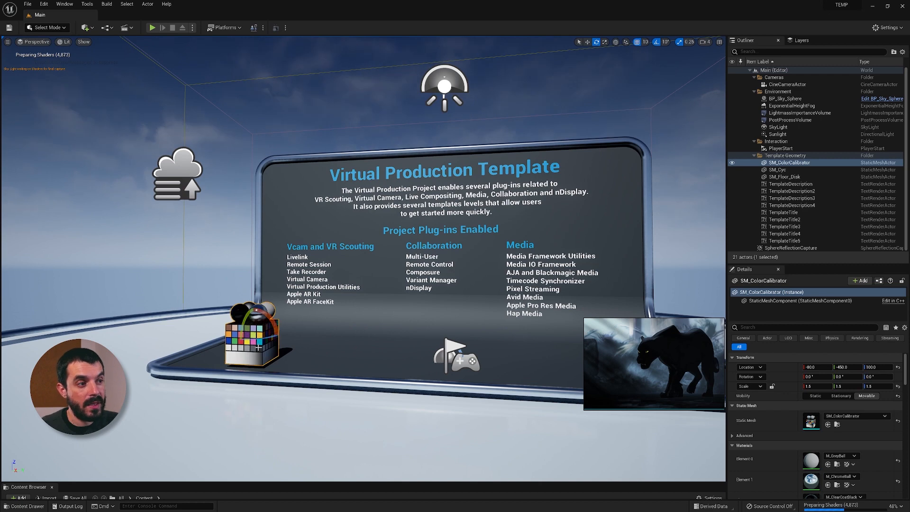
Copy the color calibrator into the PantherRender level and close the TEMP project
key(ctrl+c)
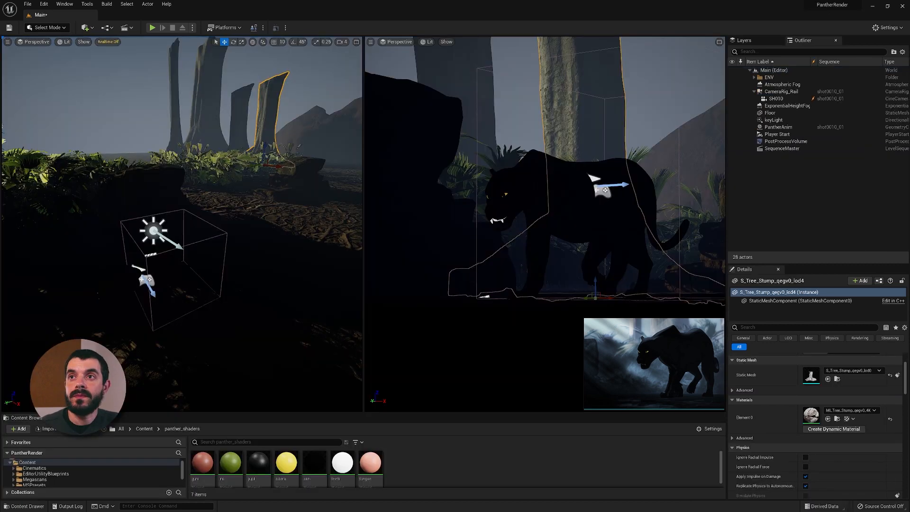
key(ctrl+v)
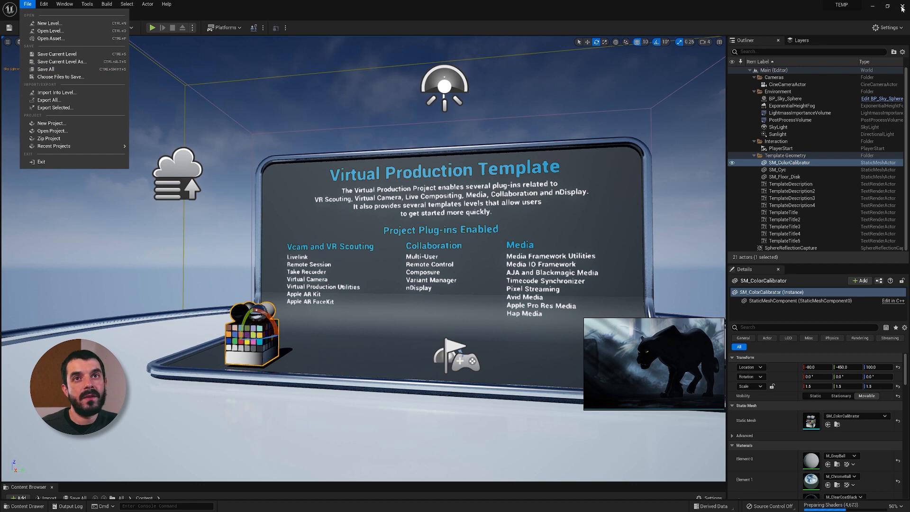
click(902, 8)
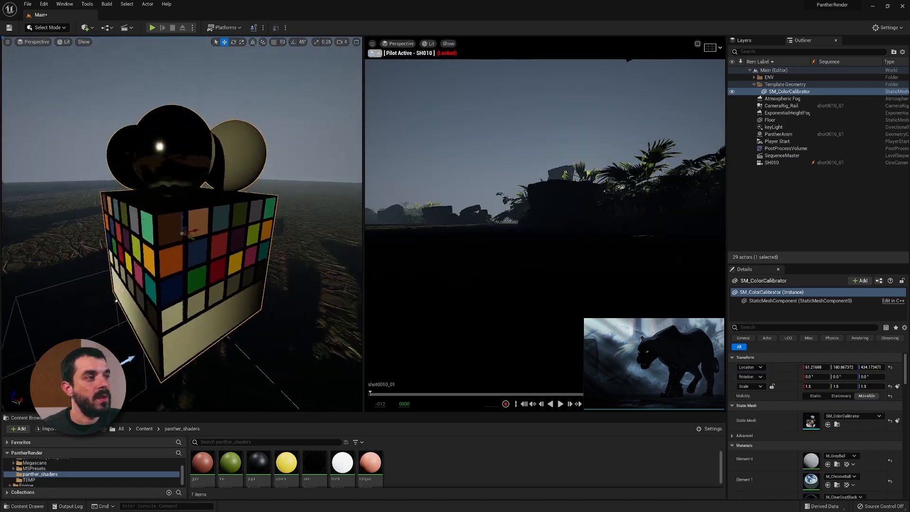
Scale the color calibrator uniformly to about 0.45 and place it in front of the panther in the SH010 camera view
alt+drag(182, 233, 294, 232)
alt+drag(18, 170, 176, 171)
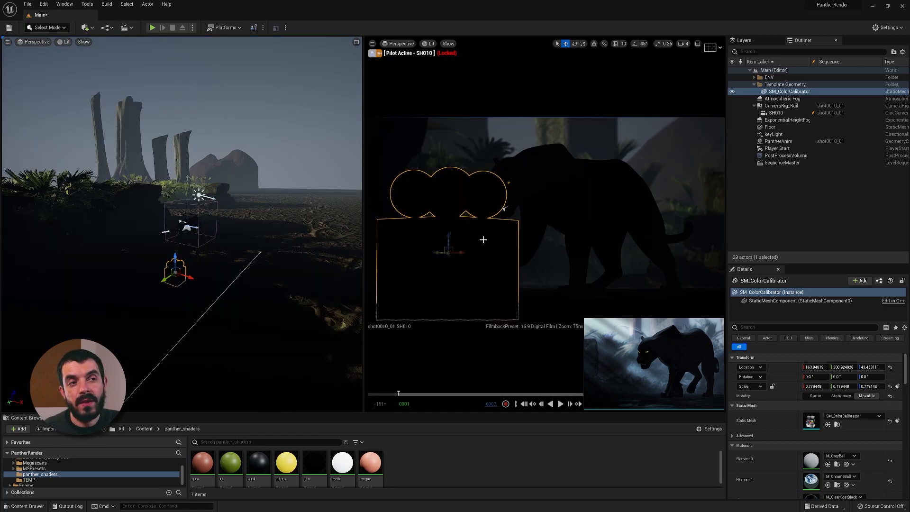
key(r)
drag(444, 252, 412, 263)
key(w)
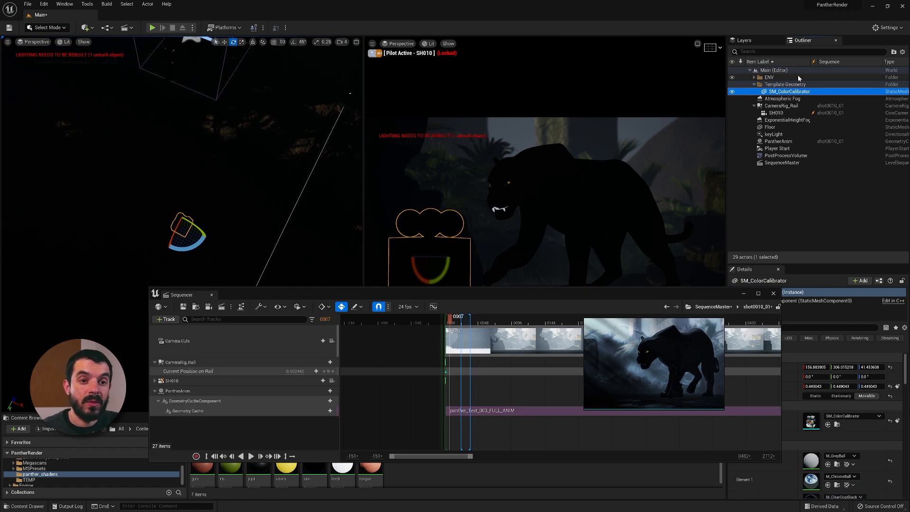
Add SM_ColorCalibrator to the shot's sequence and attach it to the SH010 camera through a new binding
drag(789, 91, 203, 428)
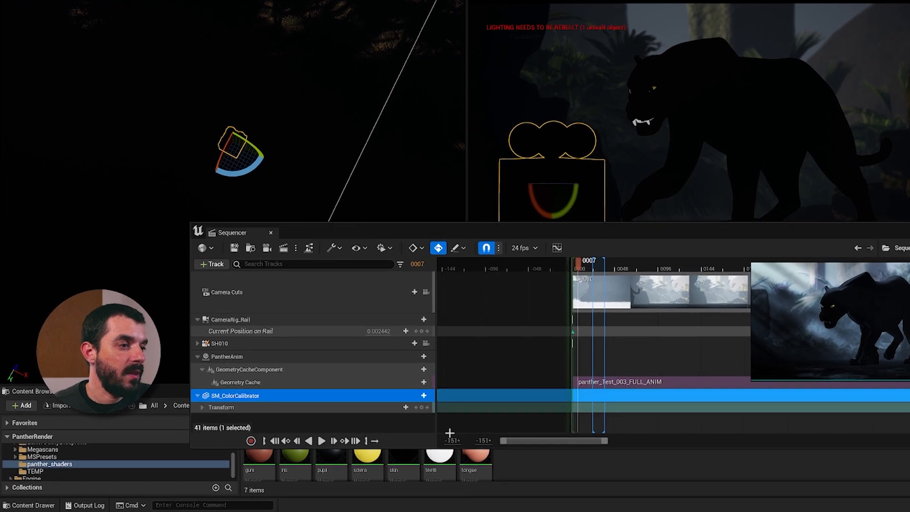
click(423, 395)
mouse_move(446, 291)
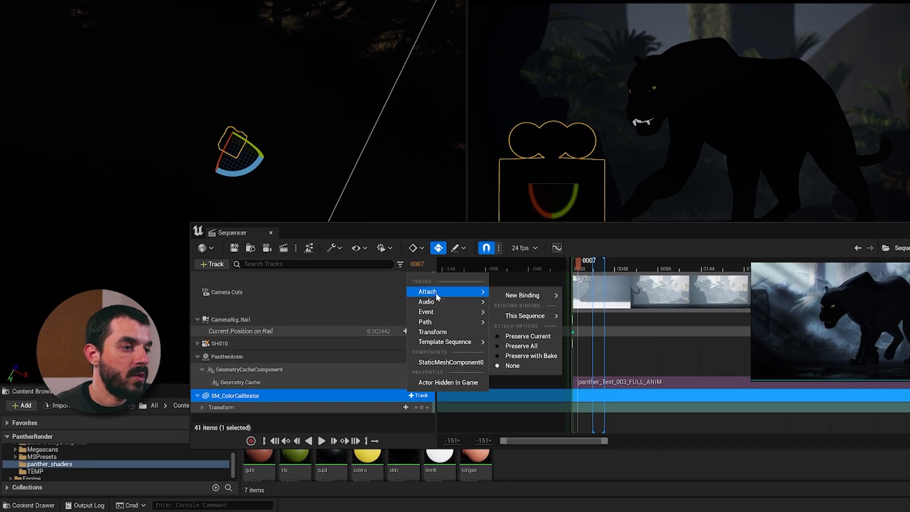
mouse_move(521, 296)
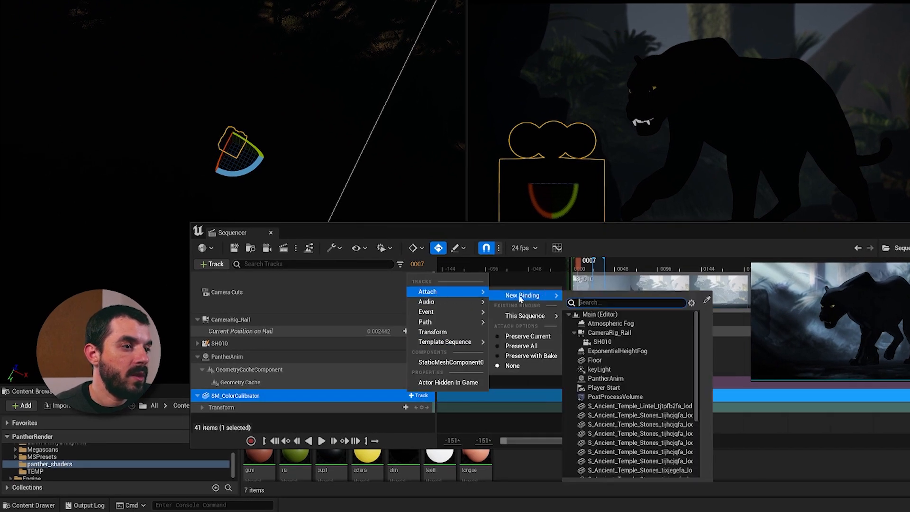
click(603, 341)
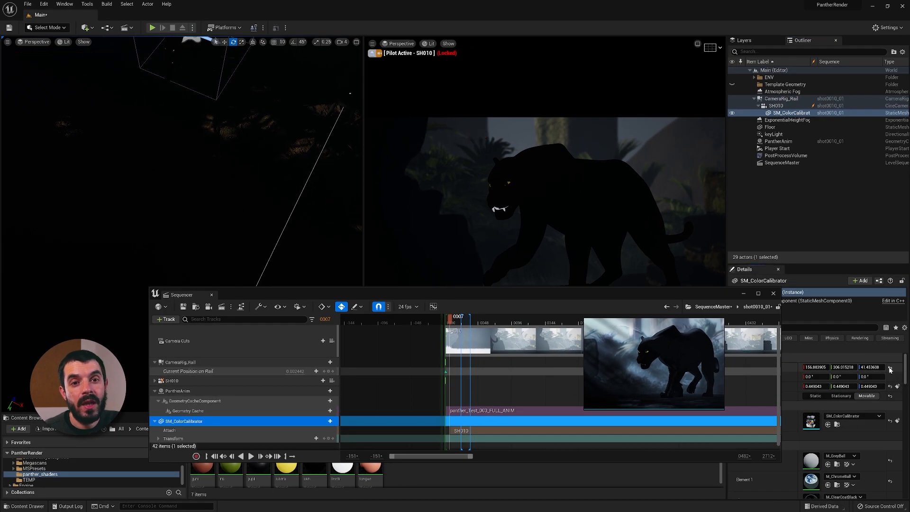
Reset the calibrator's location to the camera's origin, then move it to about 369, -41, 0 so it stands beside the panther in frame
click(889, 368)
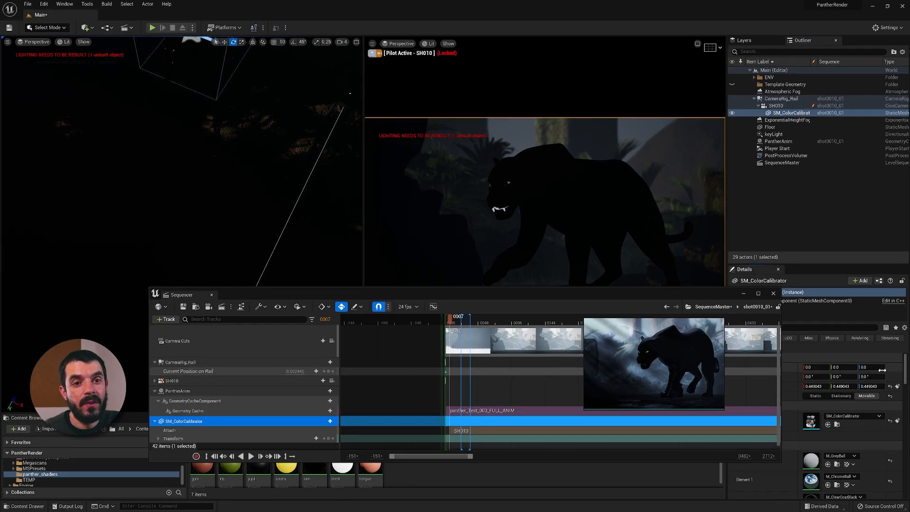
key(f)
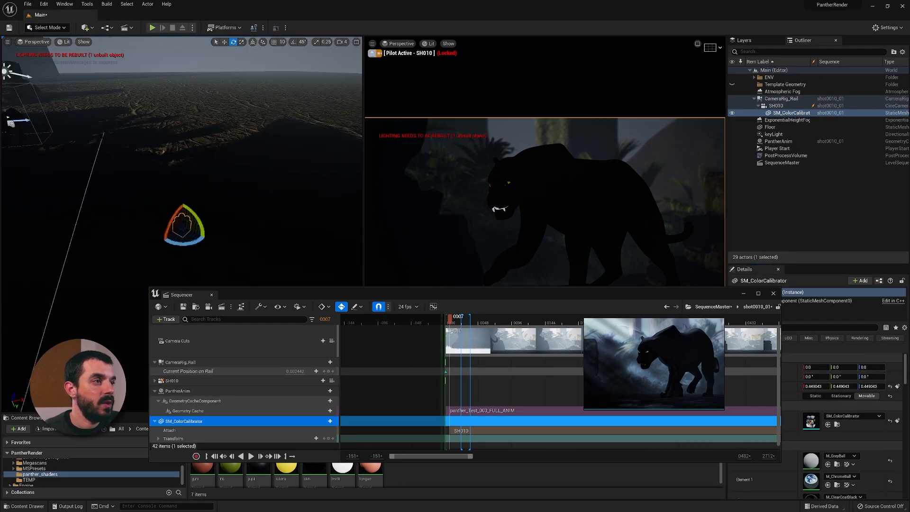
alt+drag(294, 227, 294, 265)
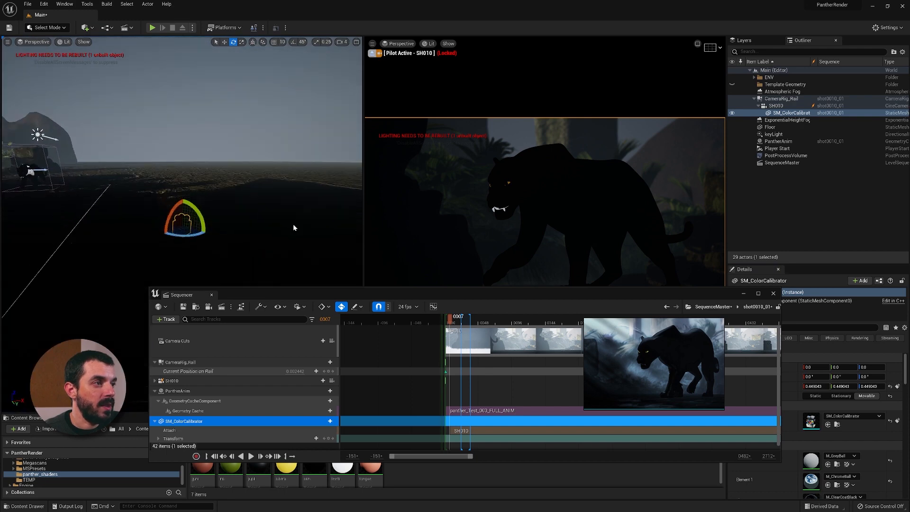
key(w)
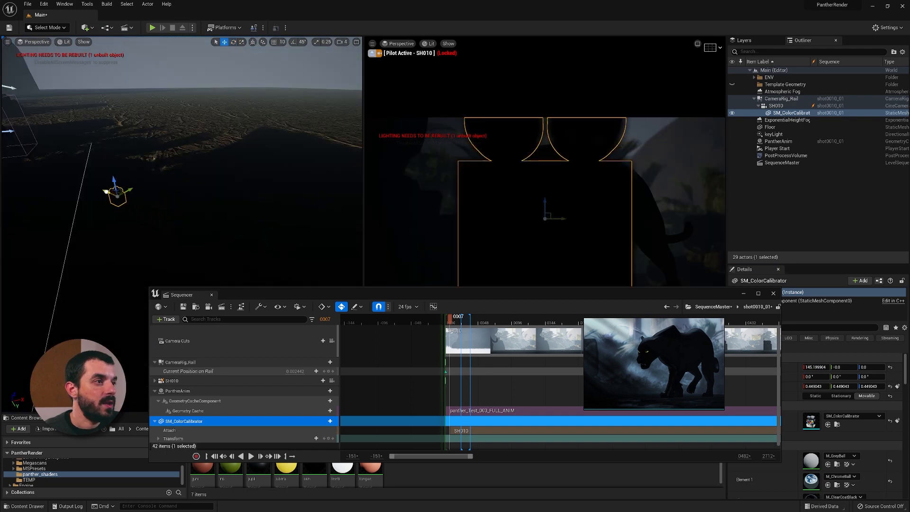
drag(107, 187, 73, 176)
Rotate the calibrator about -32° around its vertical axis and key its transform at frame 7
key(e)
drag(64, 193, 81, 188)
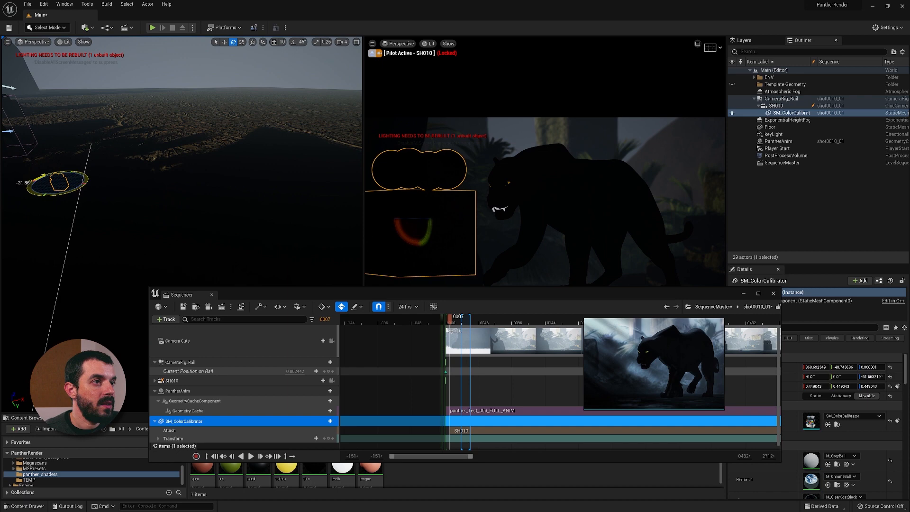
click(328, 438)
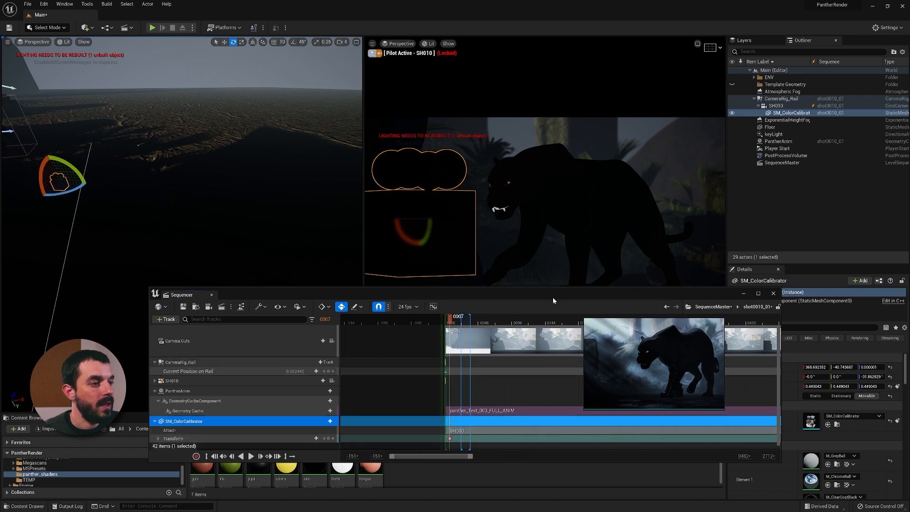
At frame 345, rotate the calibrator to about 124° and reposition it to about 316, -32, -11 in the camera view
drag(449, 316, 685, 318)
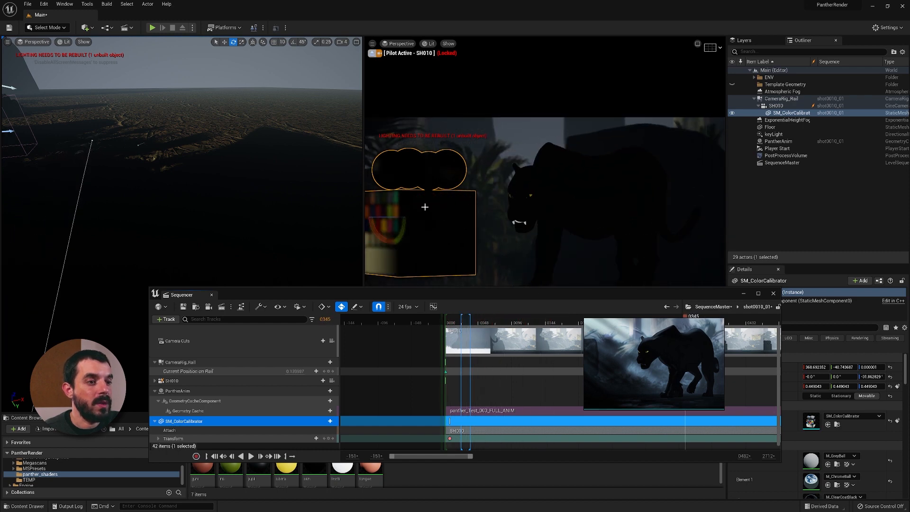
mouse_move(395, 218)
mouse_down()
mouse_move(423, 220)
mouse_move(384, 229)
mouse_up()
key(w)
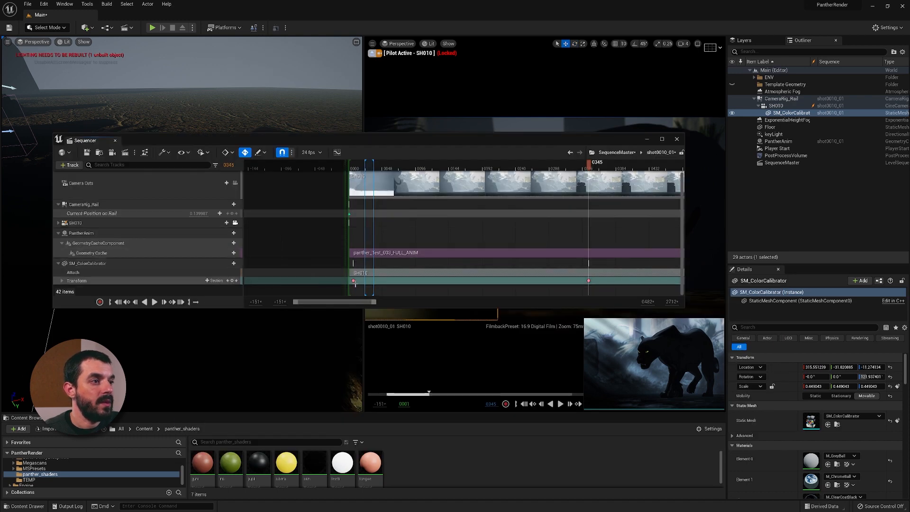
Delete the calibrator's earlier transform key near the sequence start and return the playhead to frame 4
drag(386, 287, 337, 278)
key(Delete)
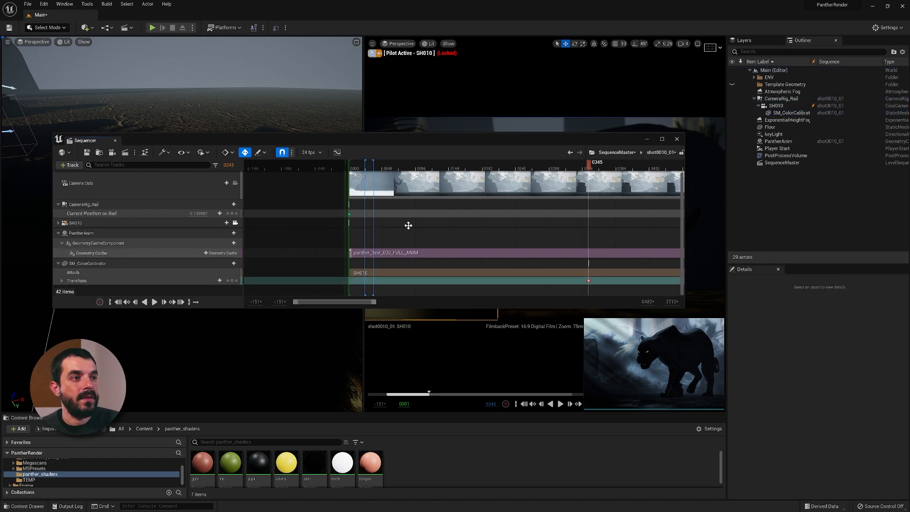
drag(476, 147, 464, 319)
drag(455, 322, 464, 322)
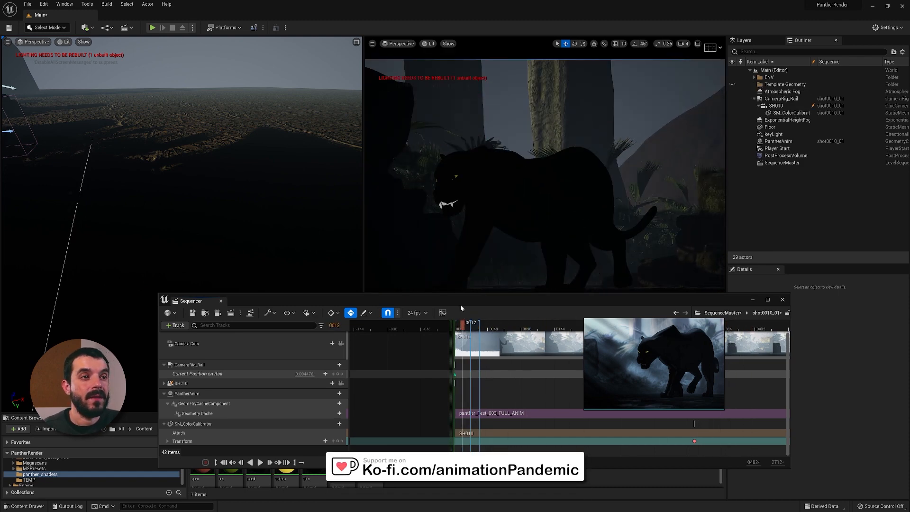
drag(459, 325, 458, 325)
Duplicate the color calibrator, add the copy to the sequence, and attach it to the SH010 camera
click(784, 113)
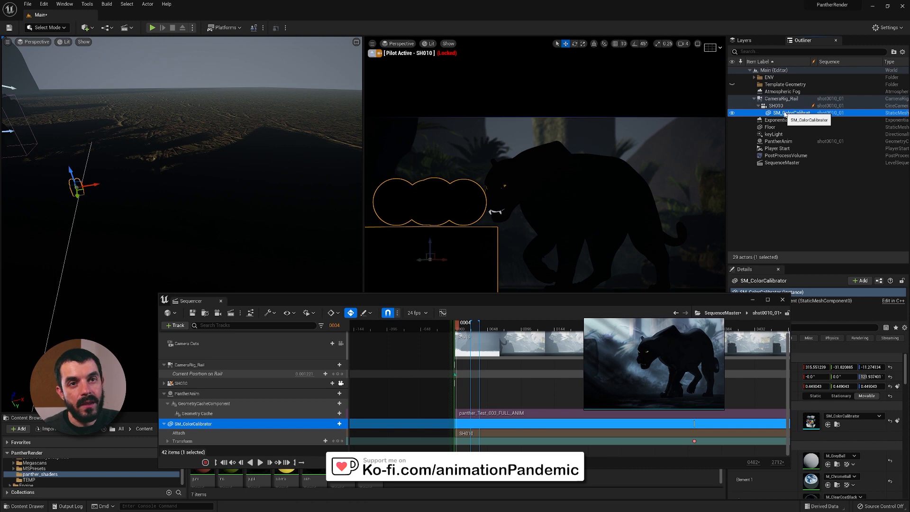
key(ctrl+d)
drag(790, 120, 218, 448)
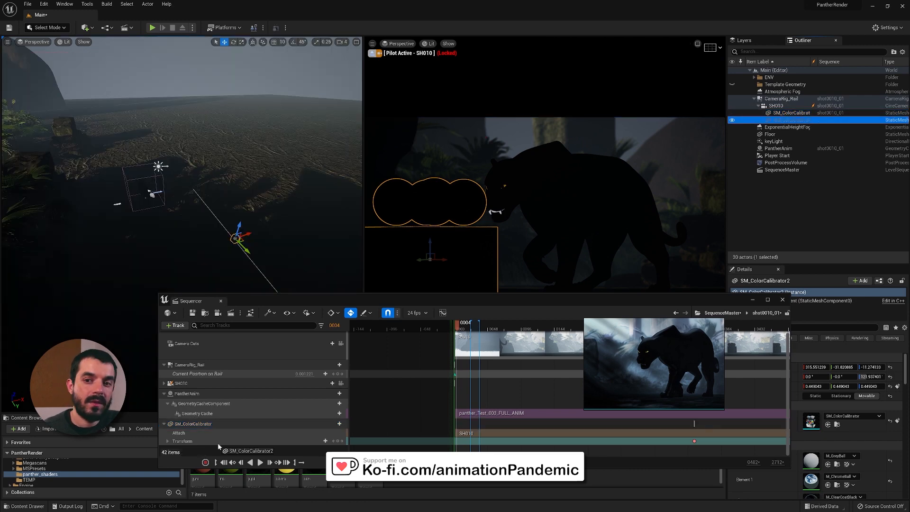
click(335, 431)
mouse_move(342, 351)
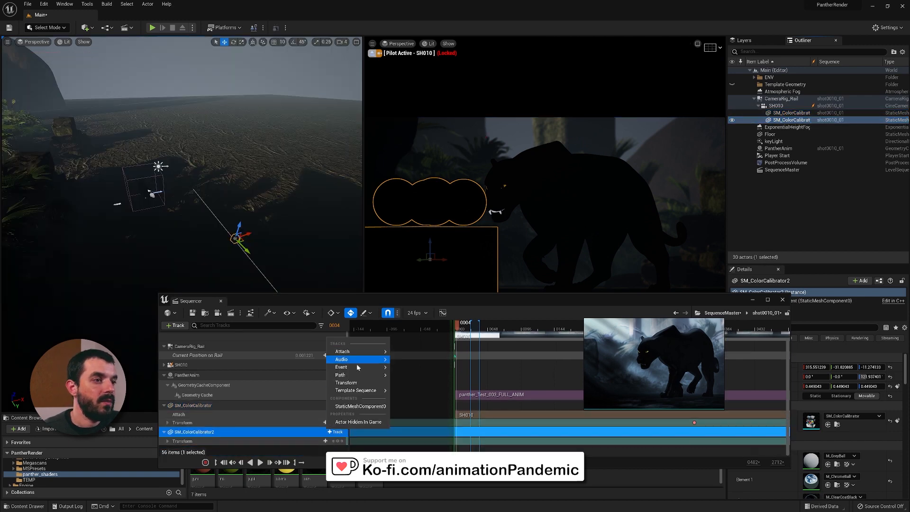
mouse_move(416, 355)
click(478, 390)
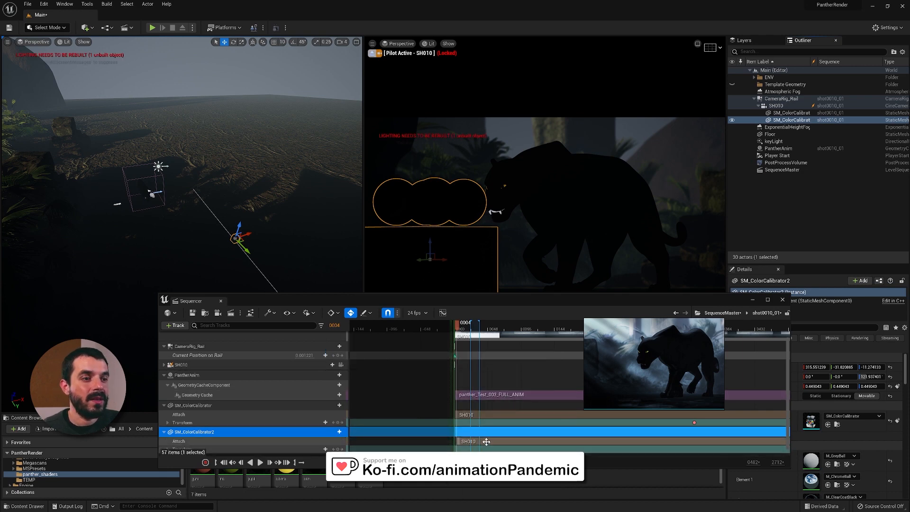
Move the second color calibrator deeper into the scene beside the panther's head, about 1801, -63, 71, and scale it to about 1.72
scroll(486, 441, down, 1)
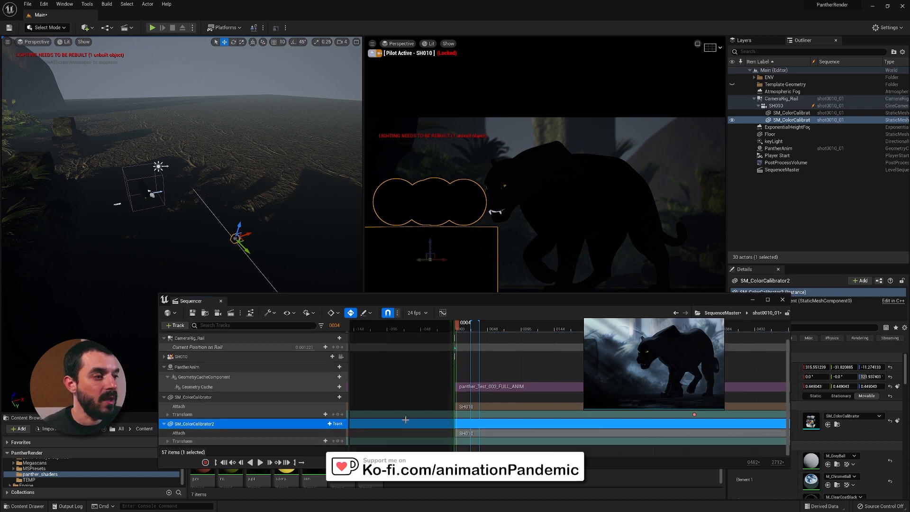
drag(243, 241, 51, 133)
key(r)
key(w)
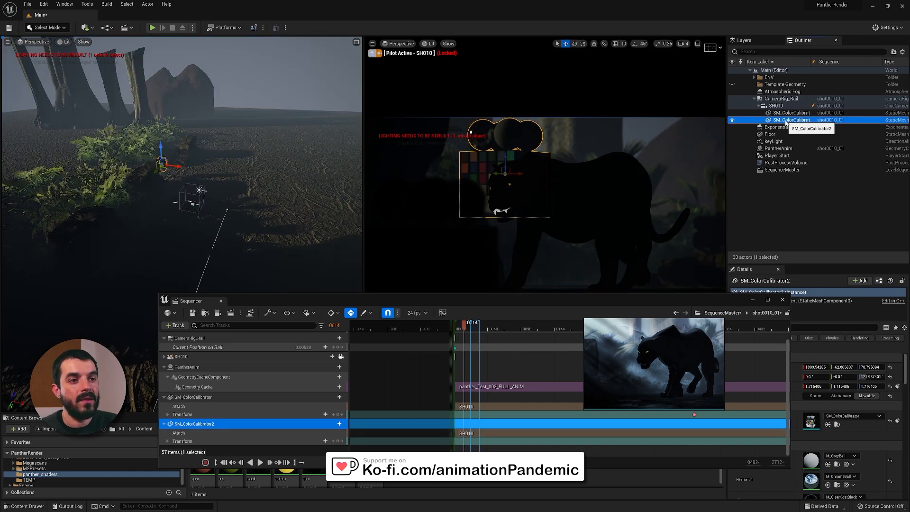
Duplicate the second color calibrator, add the copy to the sequence, and attach it to the SH010 camera
key(ctrl+d)
drag(778, 129, 202, 449)
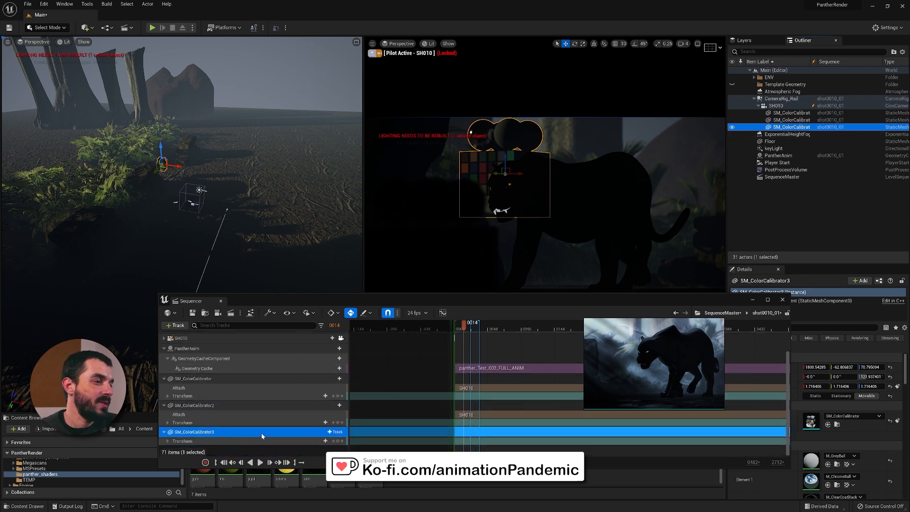
click(334, 432)
mouse_move(380, 353)
mouse_move(418, 354)
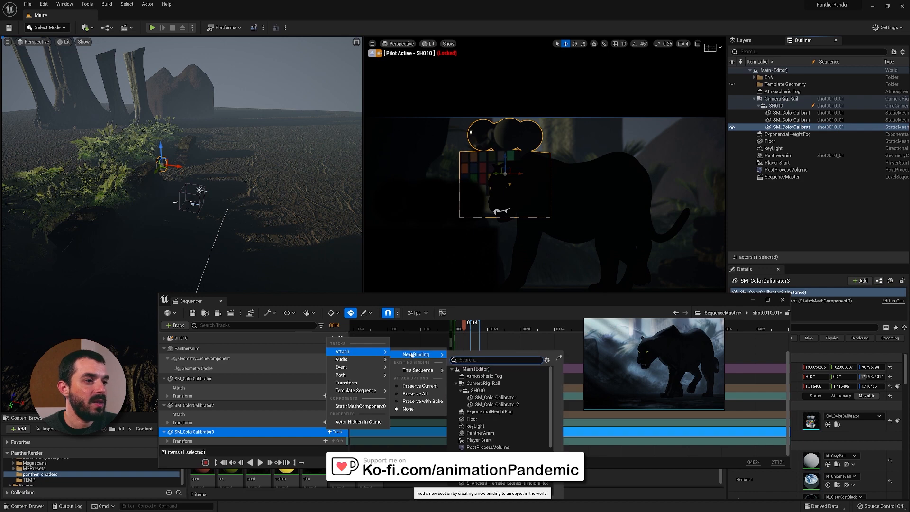
click(483, 392)
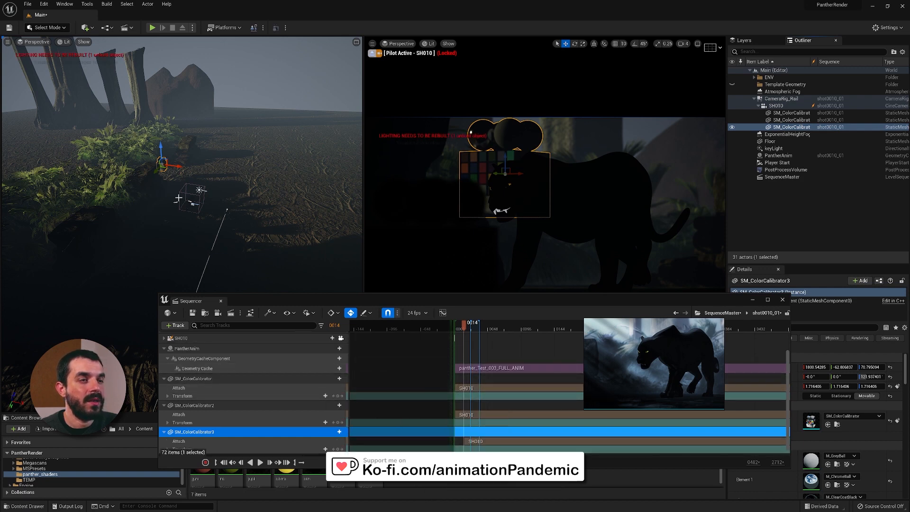
Move the third calibrator over the panther's back, about 908, 28, 51, scale it to about 0.53, and play the shot
drag(209, 172, 186, 196)
key(r)
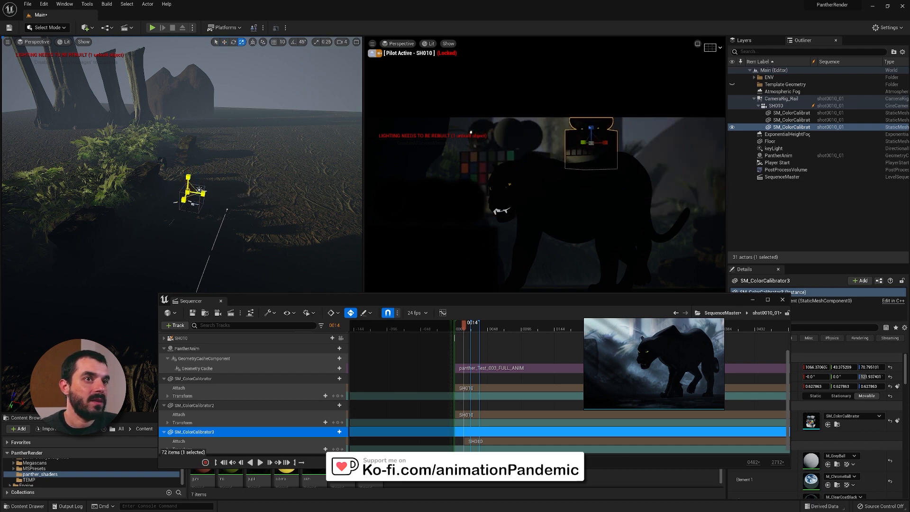
key(f)
key(w)
drag(226, 262, 230, 255)
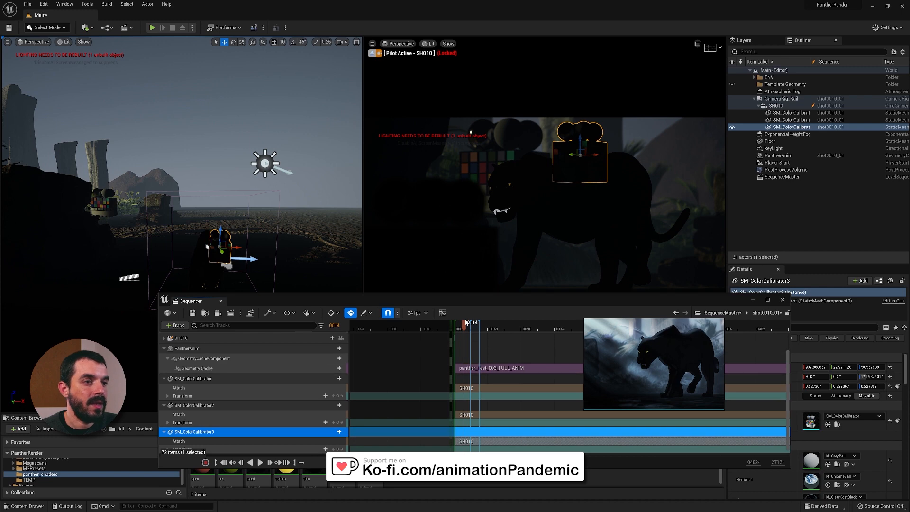
key(space)
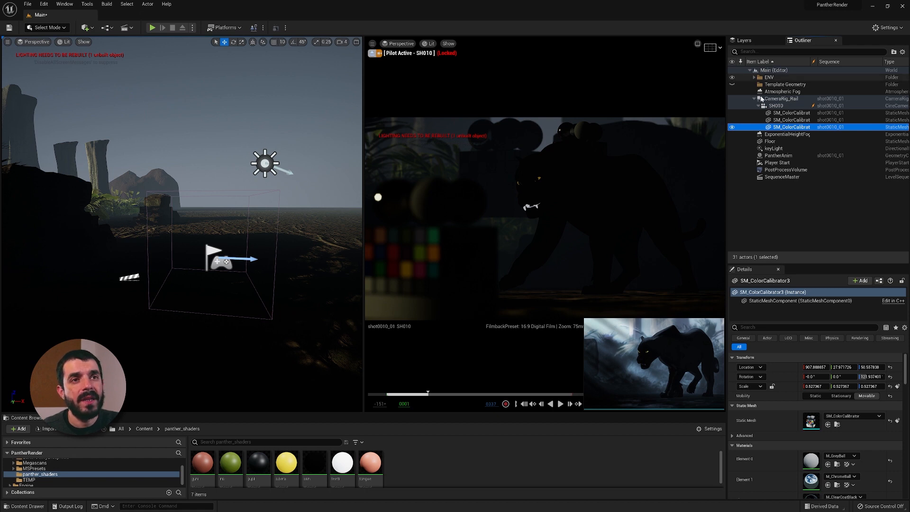
Hide and show the keyLight and the exponential height fog in turn to check what each contributes to the shot
click(773, 148)
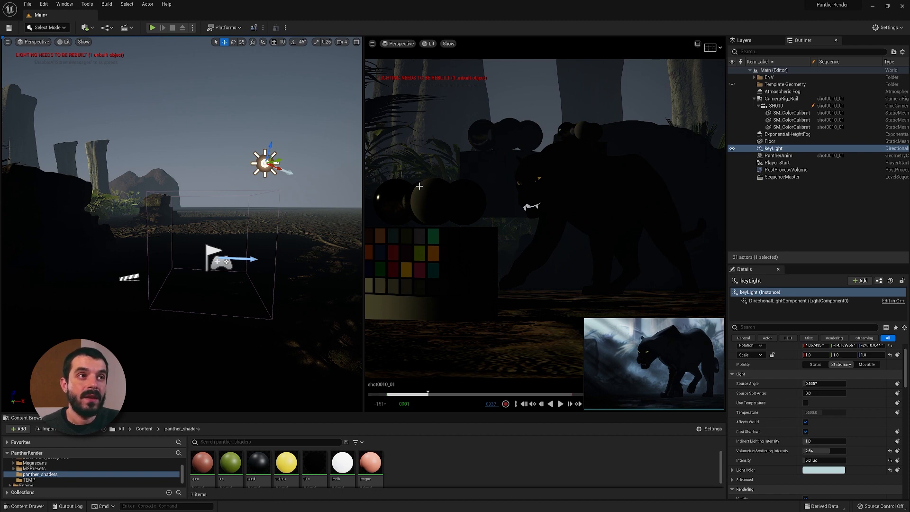
click(732, 149)
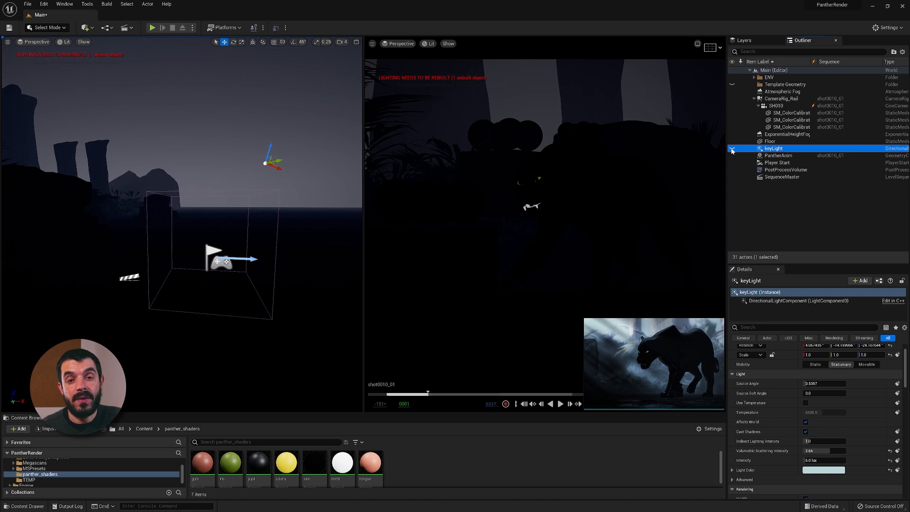
click(731, 149)
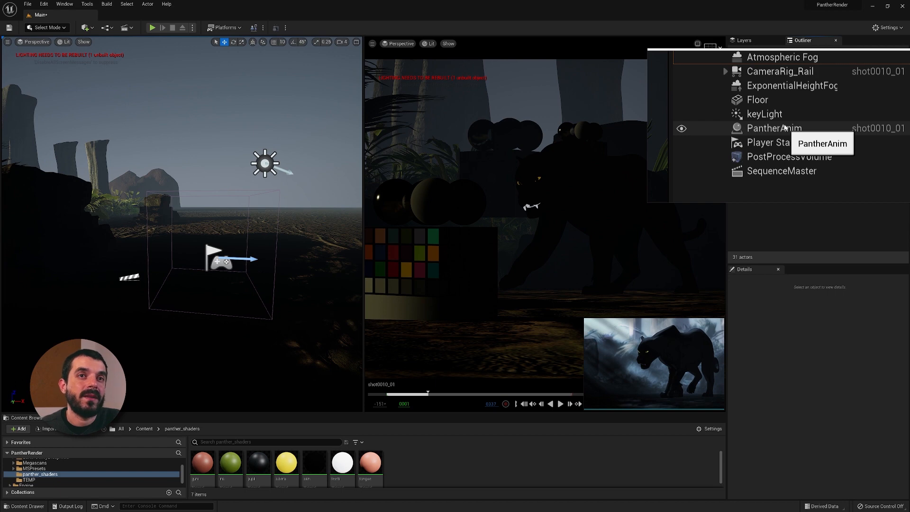
click(758, 149)
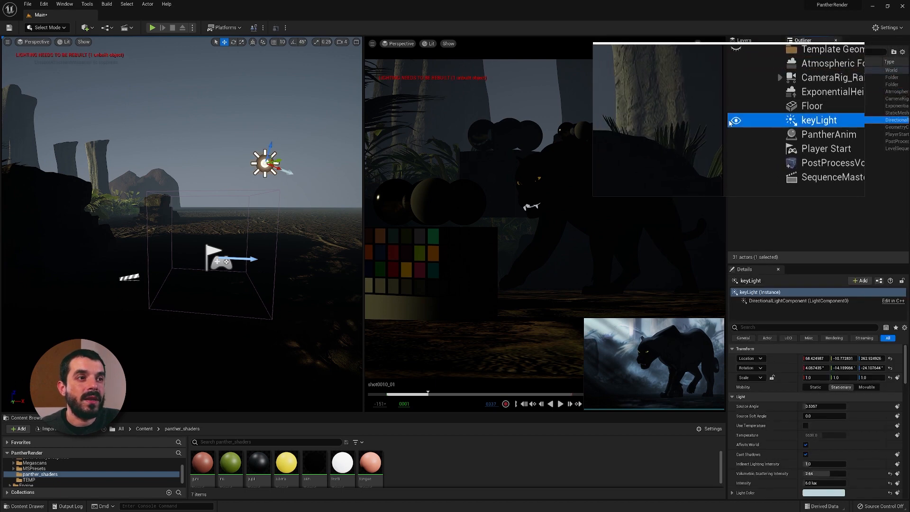
click(732, 122)
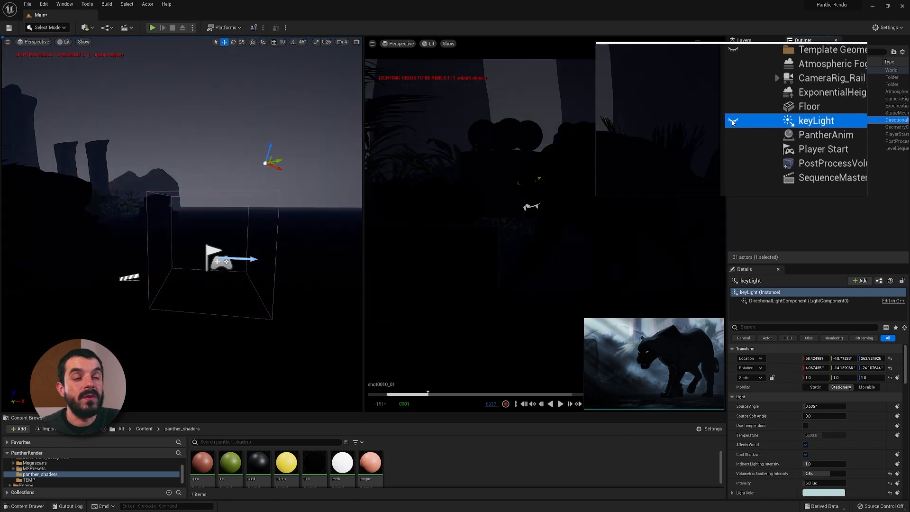
click(732, 121)
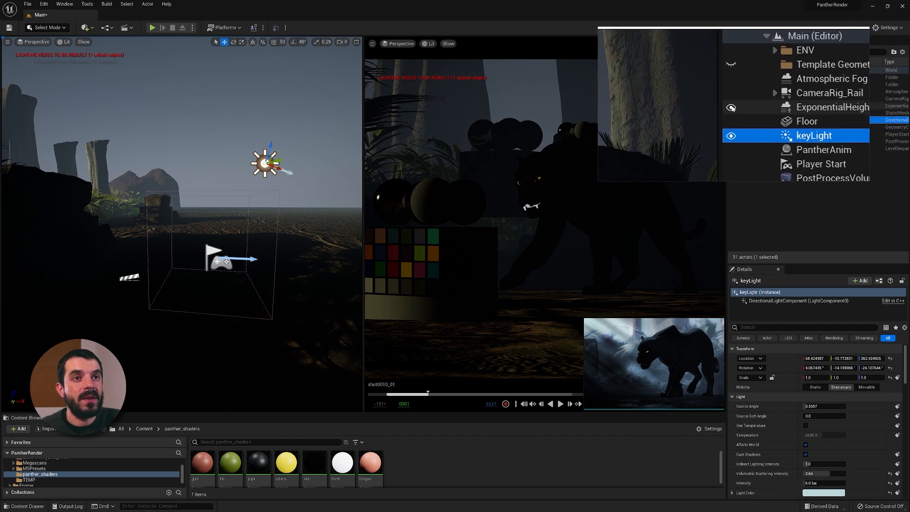
click(733, 106)
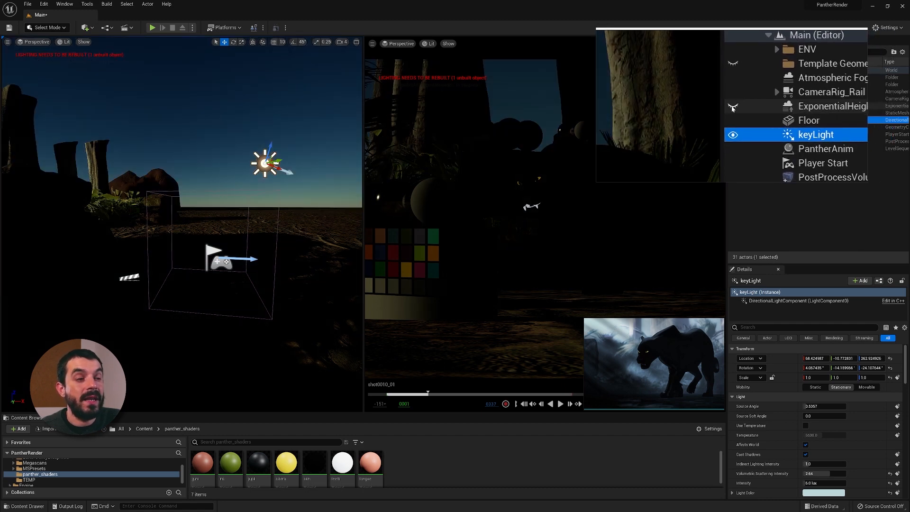
click(732, 107)
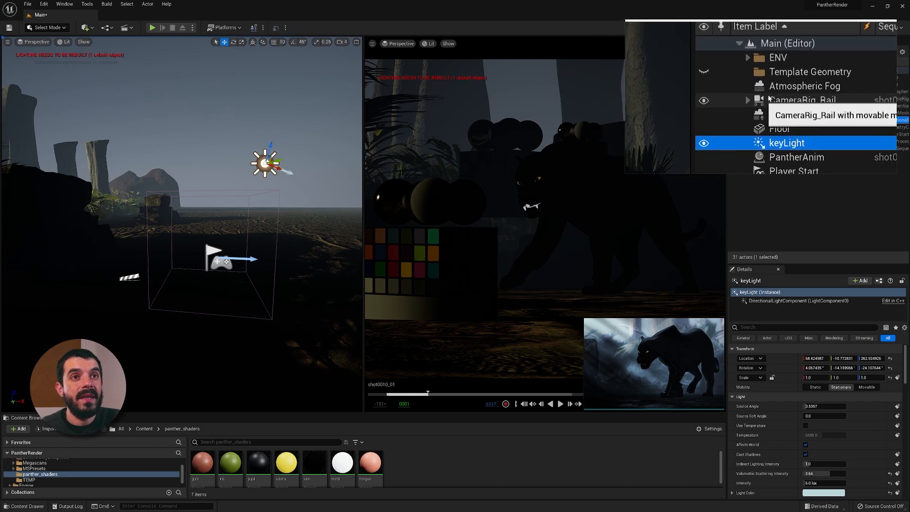
Hide the Atmospheric Fog actor to check its effect, and delete it from the level
click(771, 95)
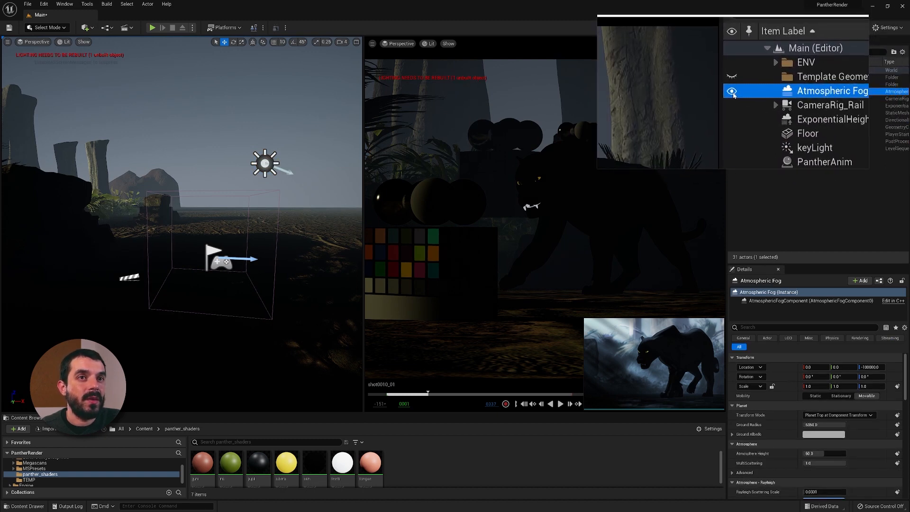
click(733, 95)
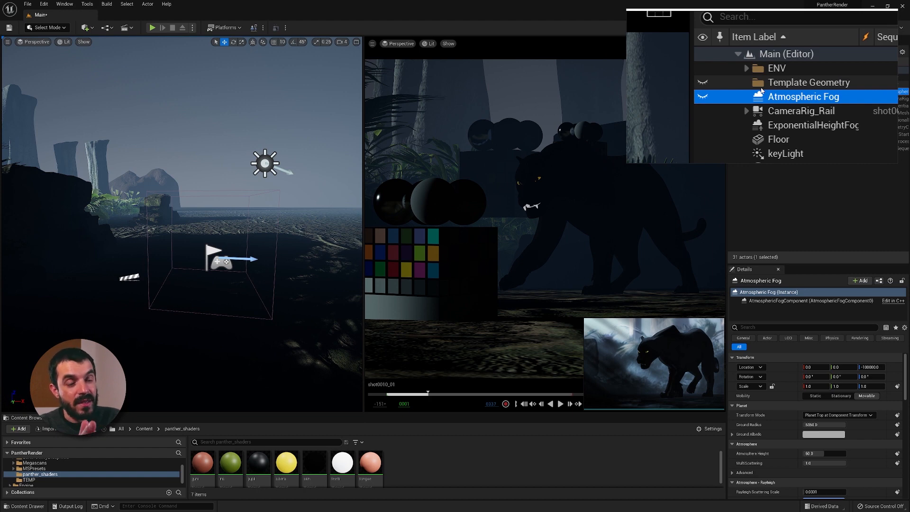
key(Delete)
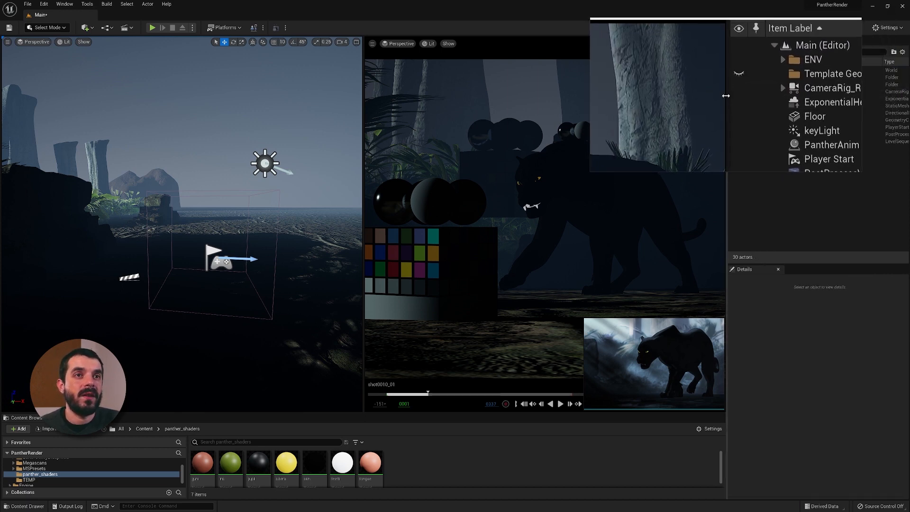
Compare the shot with and without the exponential height fog, and widen the outliner's item label column to fit the full actor names
click(732, 99)
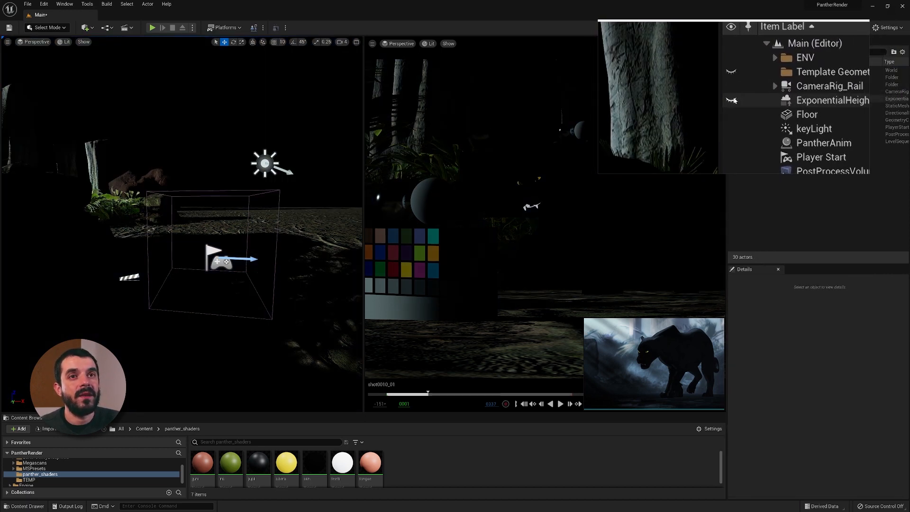
click(732, 99)
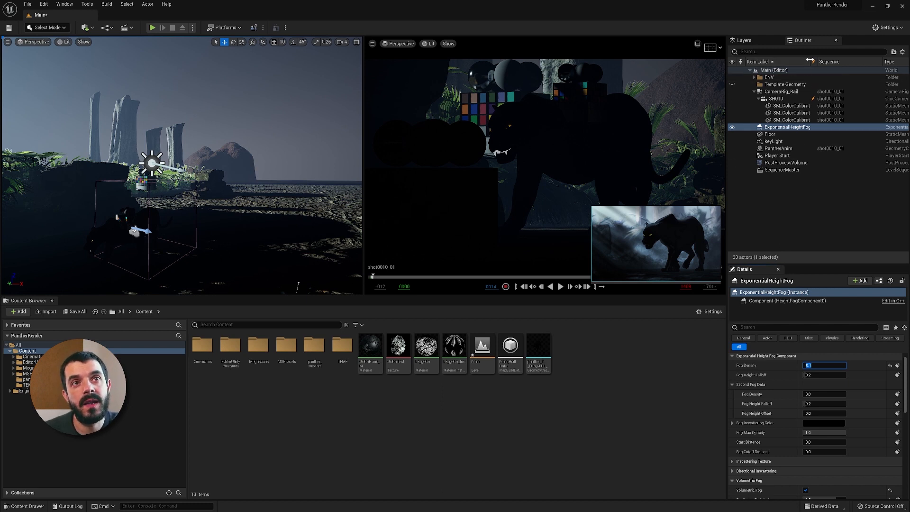
drag(810, 61, 827, 61)
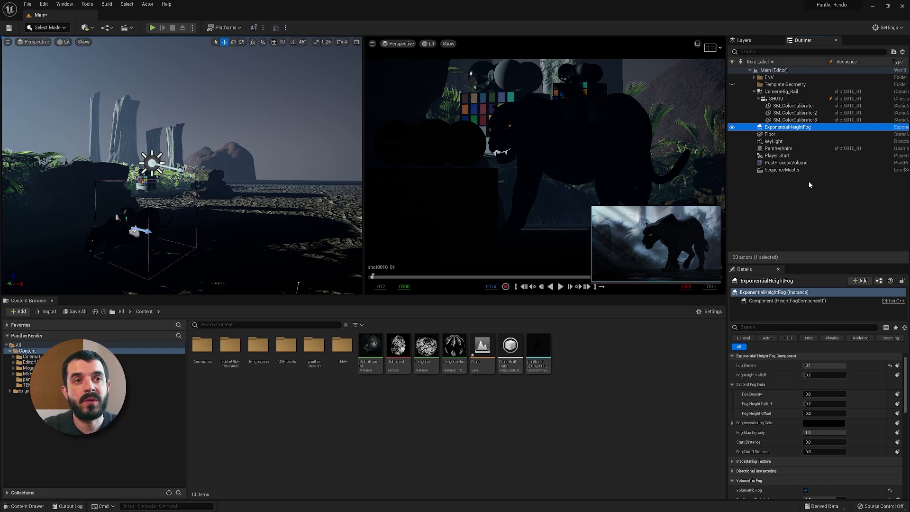
click(732, 127)
click(732, 127)
click(731, 128)
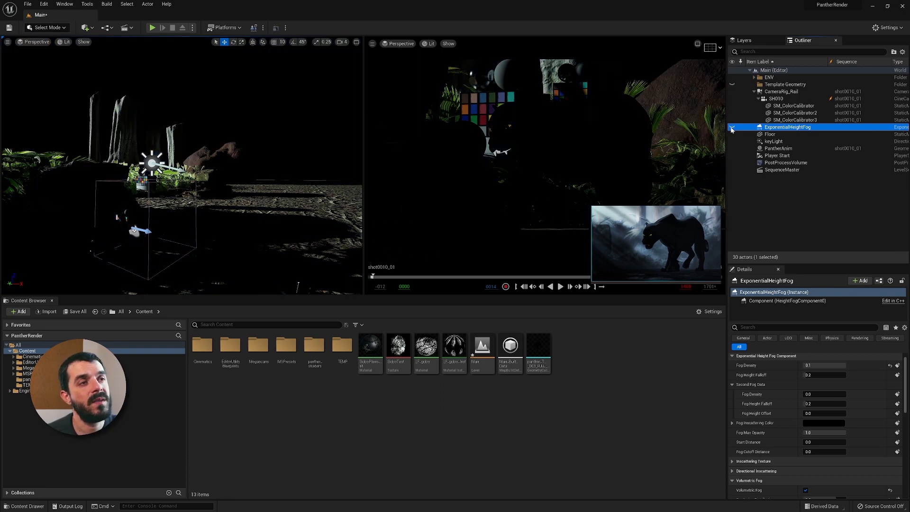
click(732, 128)
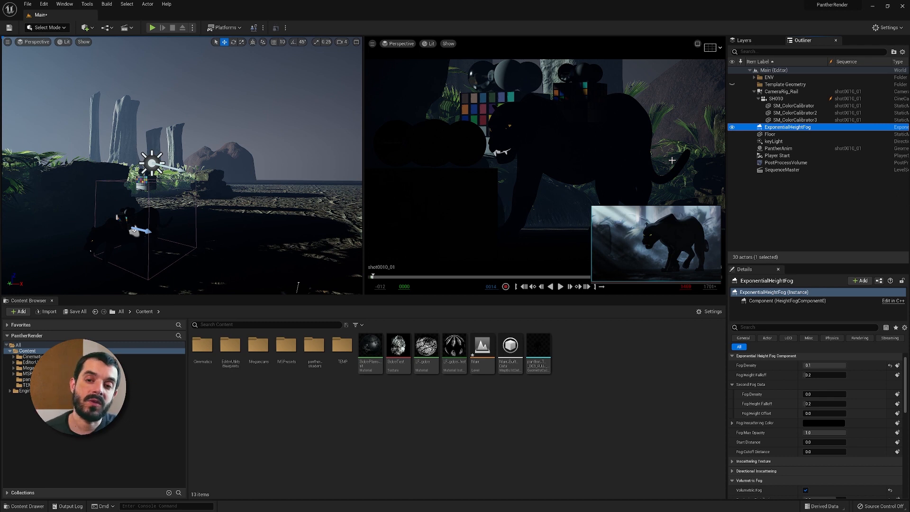
click(731, 127)
click(732, 128)
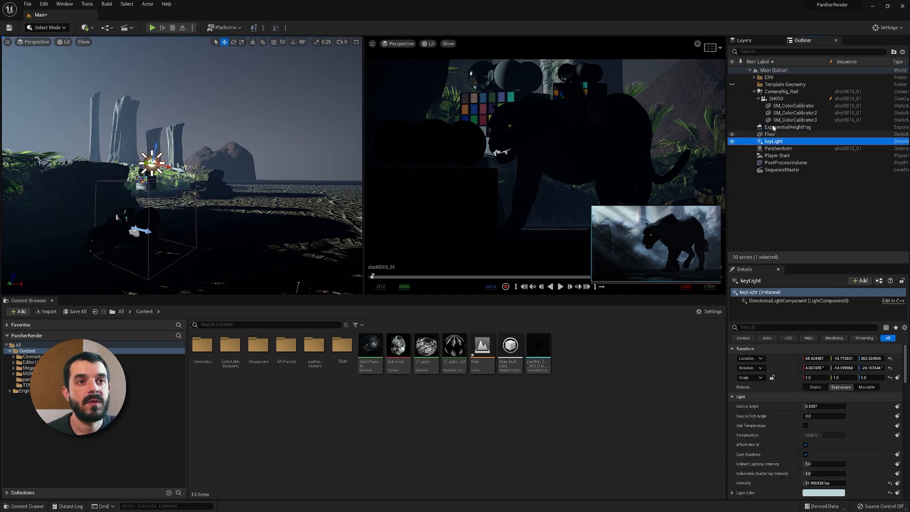
Group the exponential height fog and keyLight in a new outliner folder named Lighting
ctrl+click(773, 141)
click(893, 51)
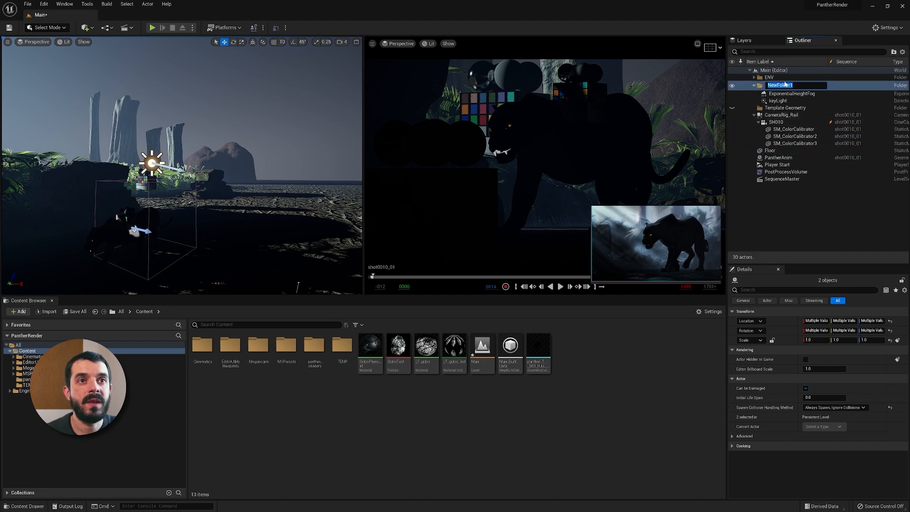
text(Lightin)
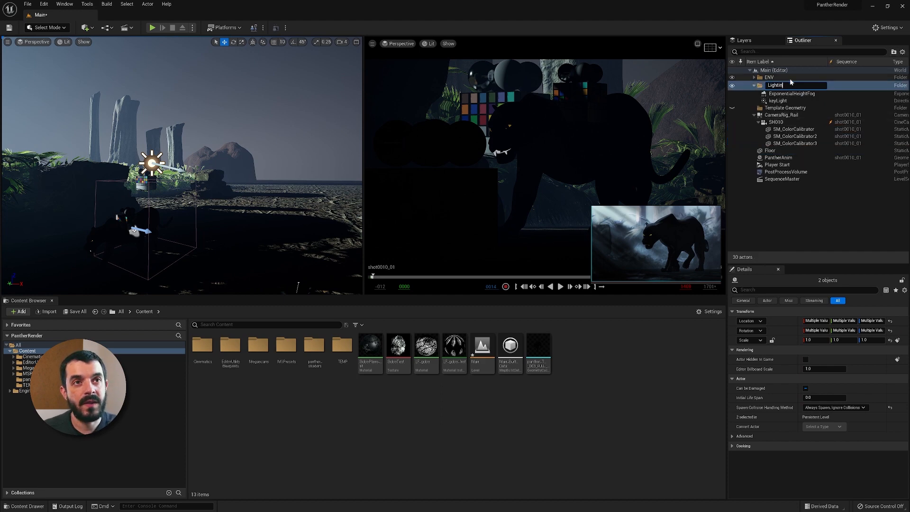
text(g)
key(Return)
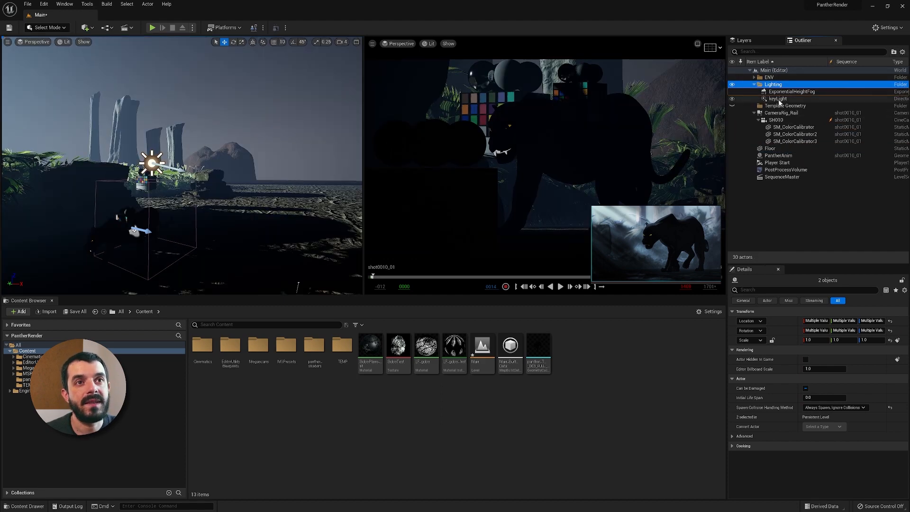
Set the exponential height fog's main Fog Density to 0.3
click(791, 92)
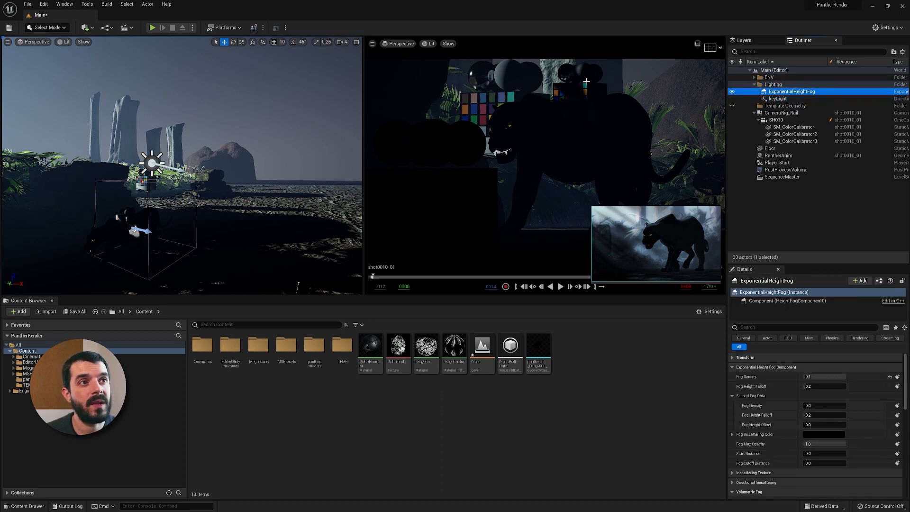
click(779, 99)
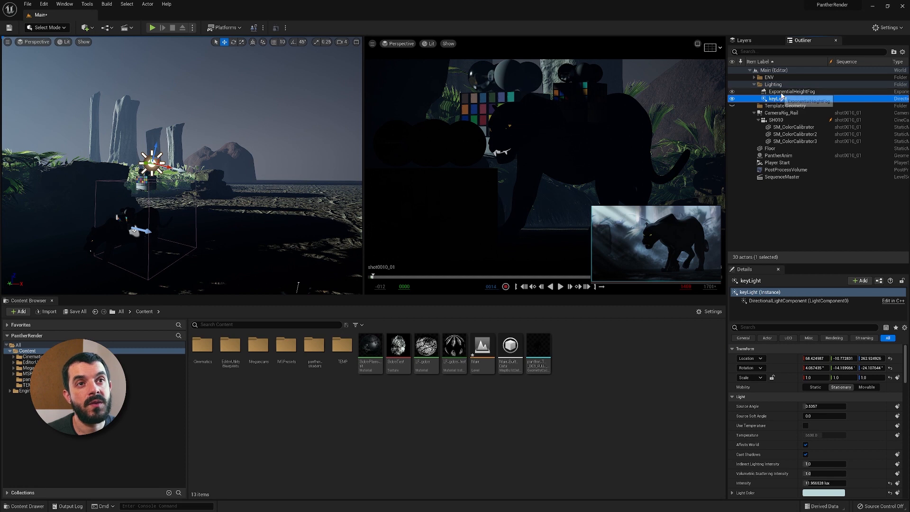
click(790, 92)
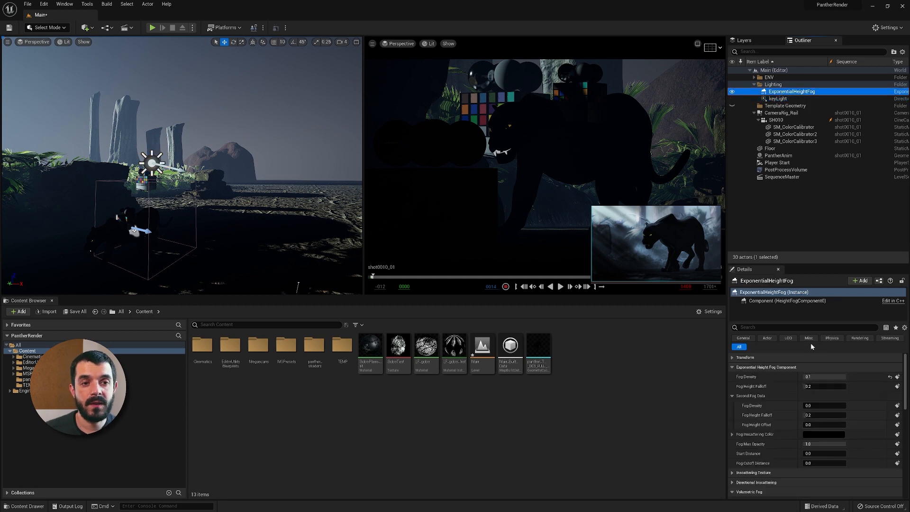
click(811, 377)
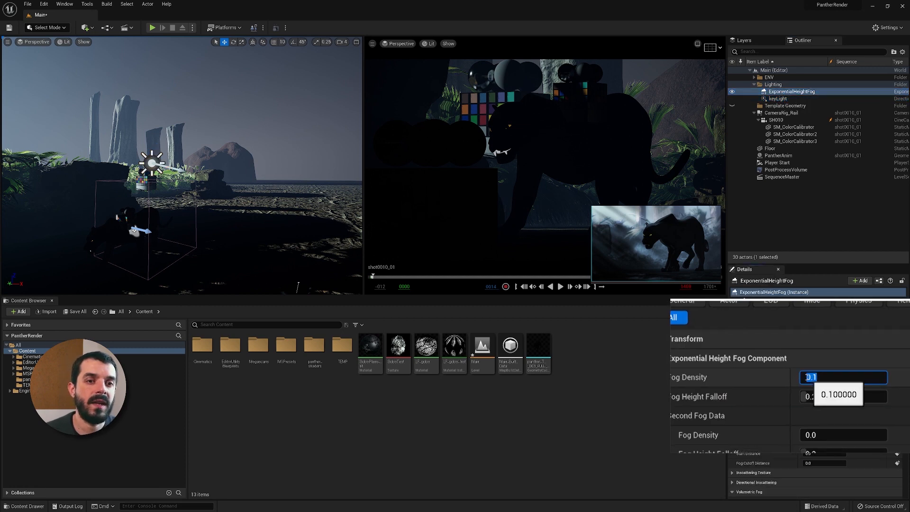
text(0.3)
key(Return)
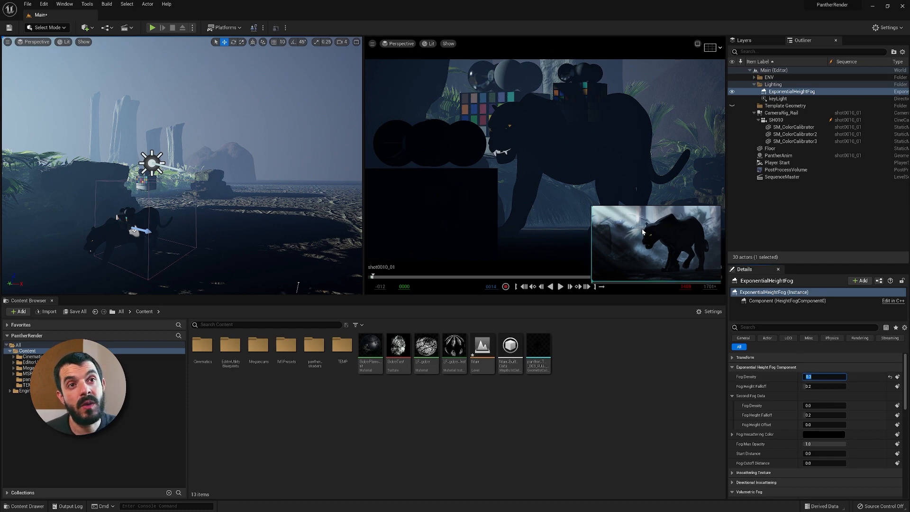
Raise keyLight's Volumetric Scattering Intensity to about 3.84, filtering its properties by "scatter"
click(778, 98)
click(768, 327)
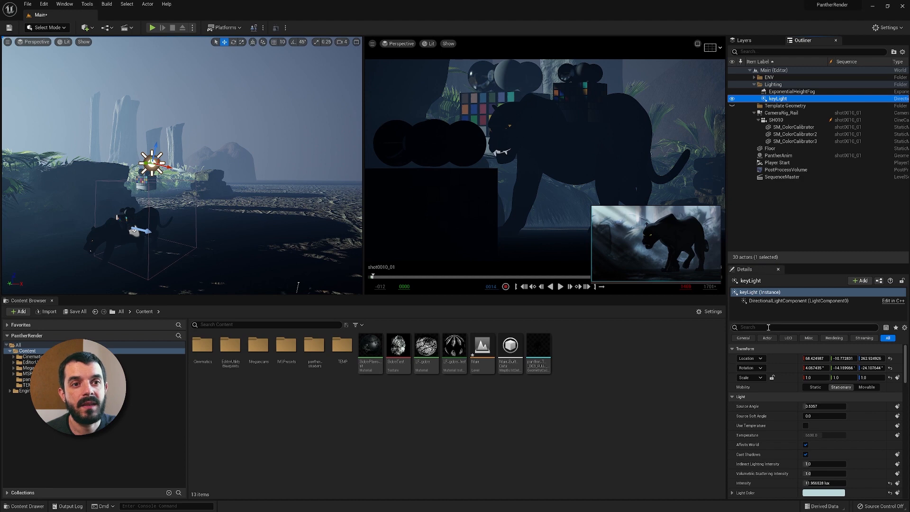
text(scatter)
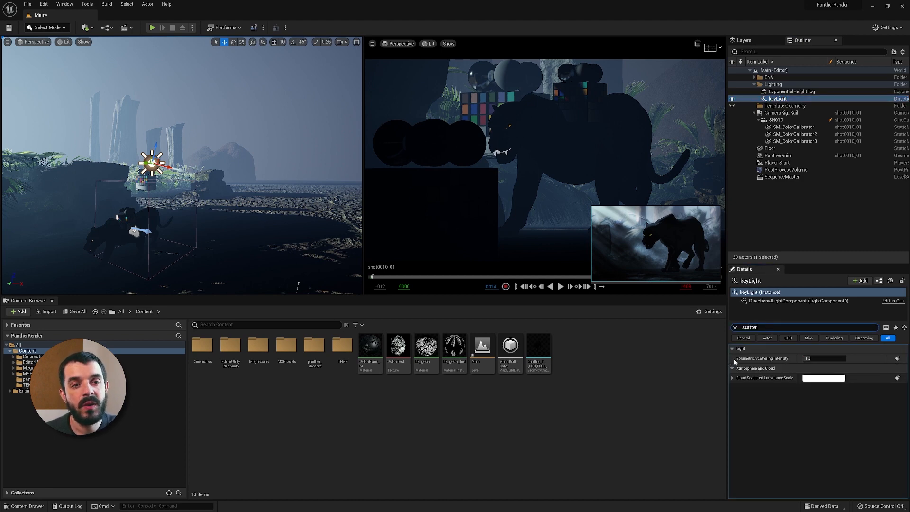
click(807, 359)
text(4)
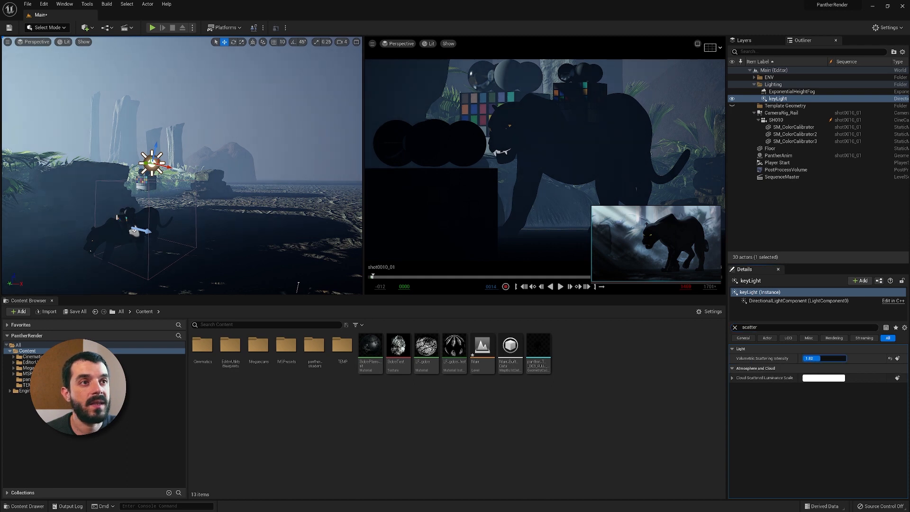
key(Return)
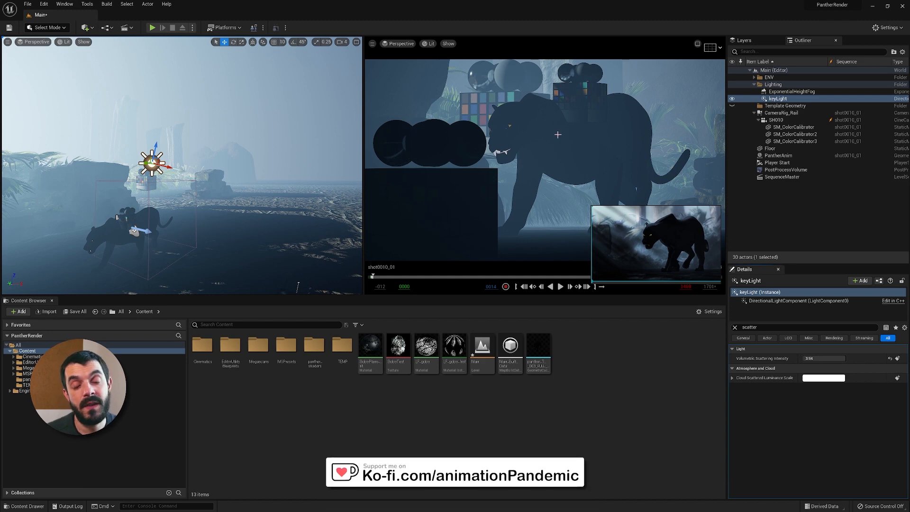
Try a Start Distance of about 1120 on the exponential height fog, and test then undo a larger Fog Cutoff Distance
click(787, 92)
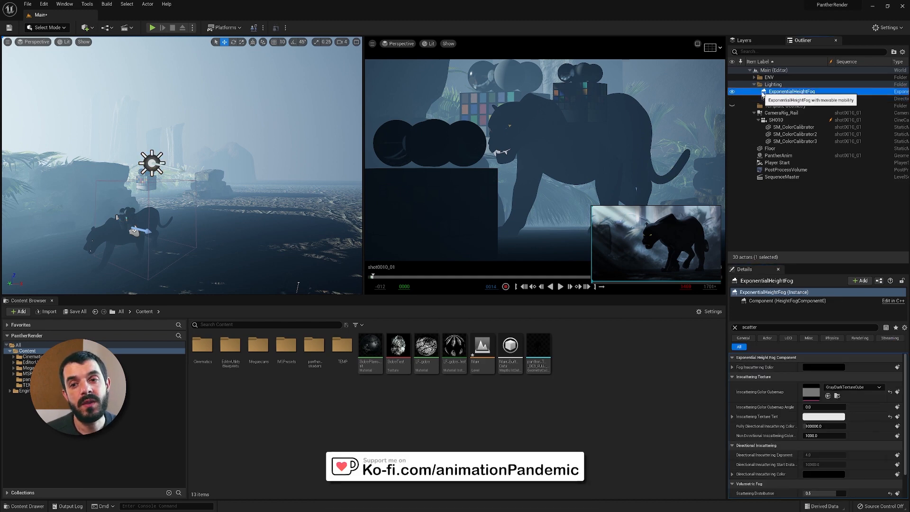
scroll(772, 436, down, 2)
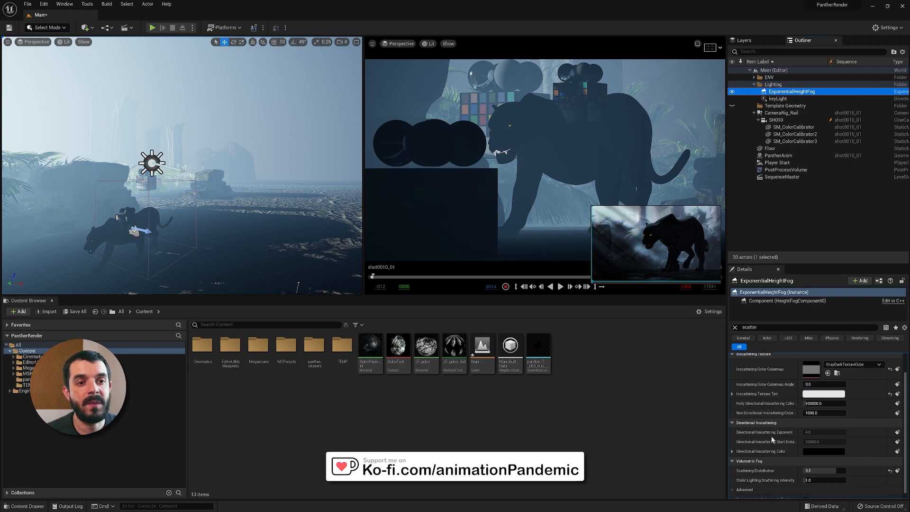
scroll(750, 432, up, 2)
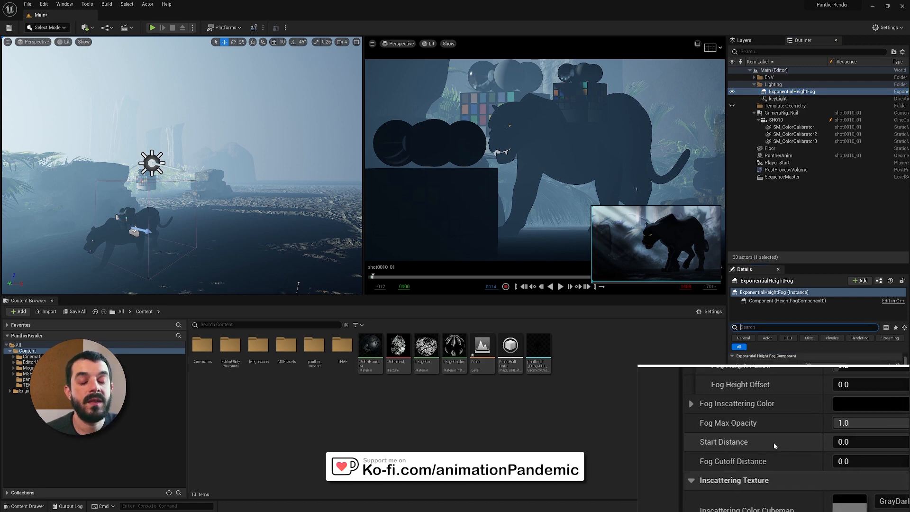
drag(807, 442, 824, 442)
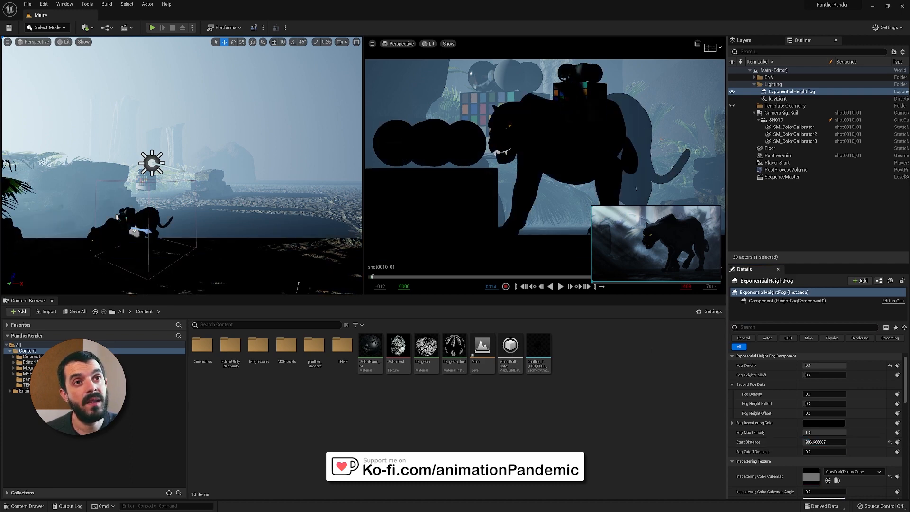
drag(824, 451, 834, 451)
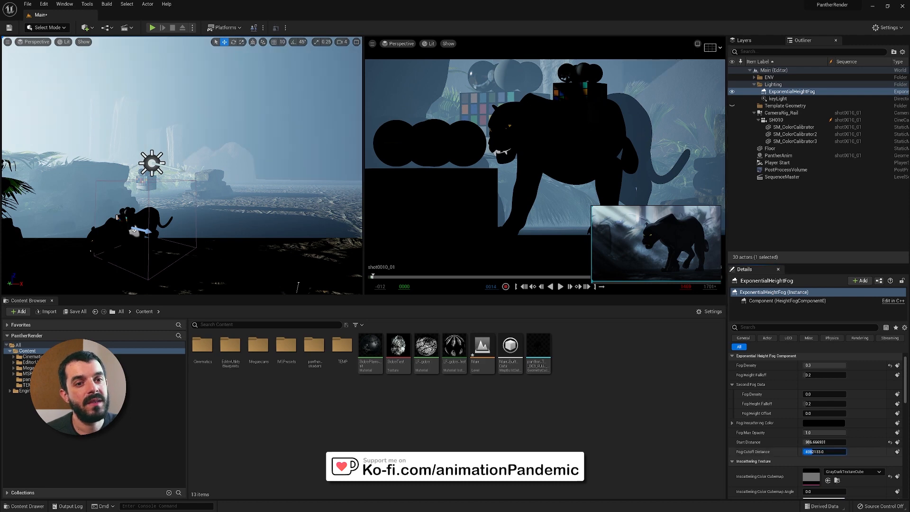
key(ctrl+z)
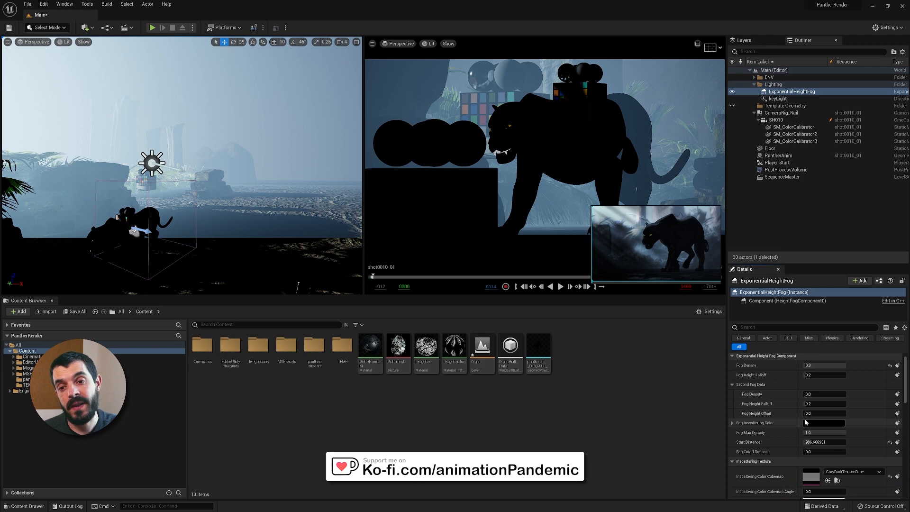
drag(807, 442, 819, 442)
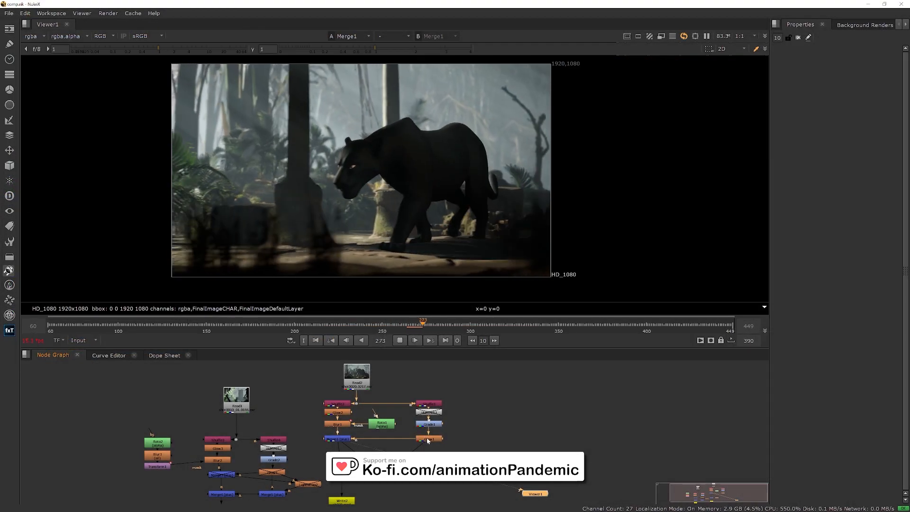
Switch to the NukeX comp and view the output and alpha channel of the panther's Glow1 node
click(428, 439)
key(1)
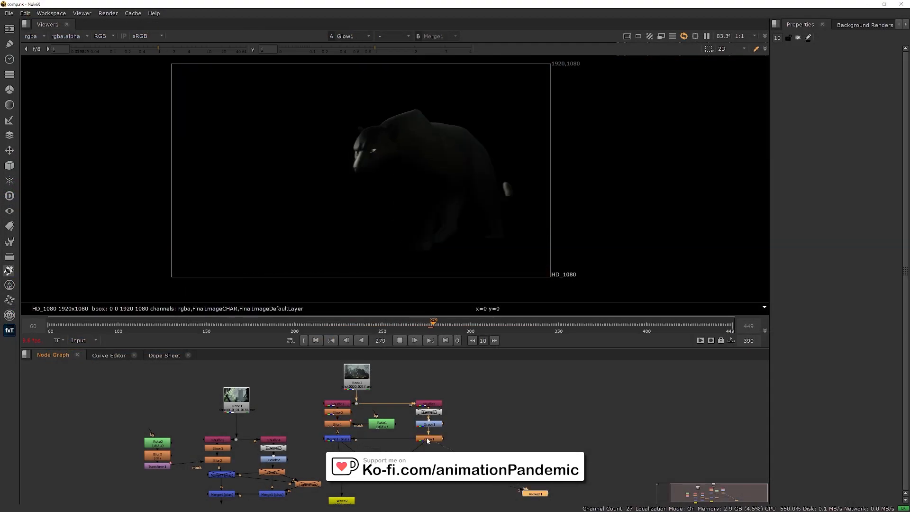
key(a)
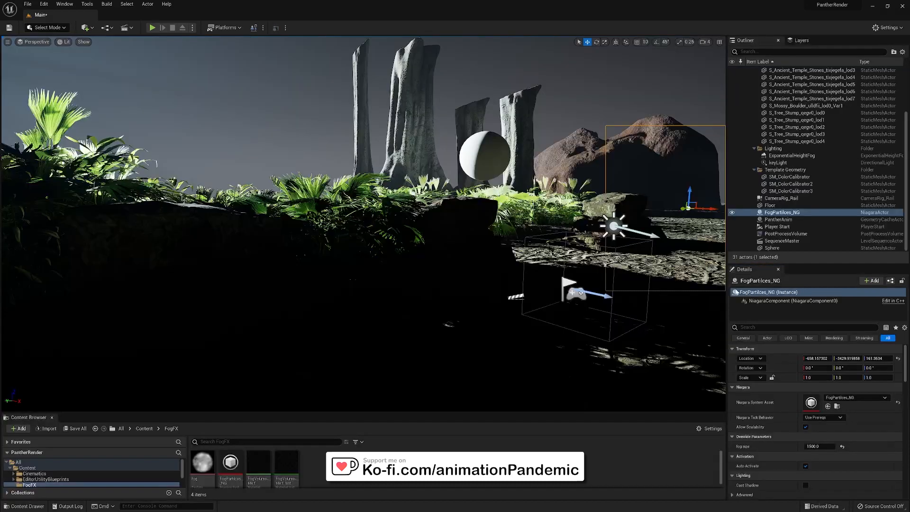
Switch back to Unreal Engine and reposition the FogParticles_NG actor in the level
drag(683, 209, 34, 301)
drag(148, 258, 640, 240)
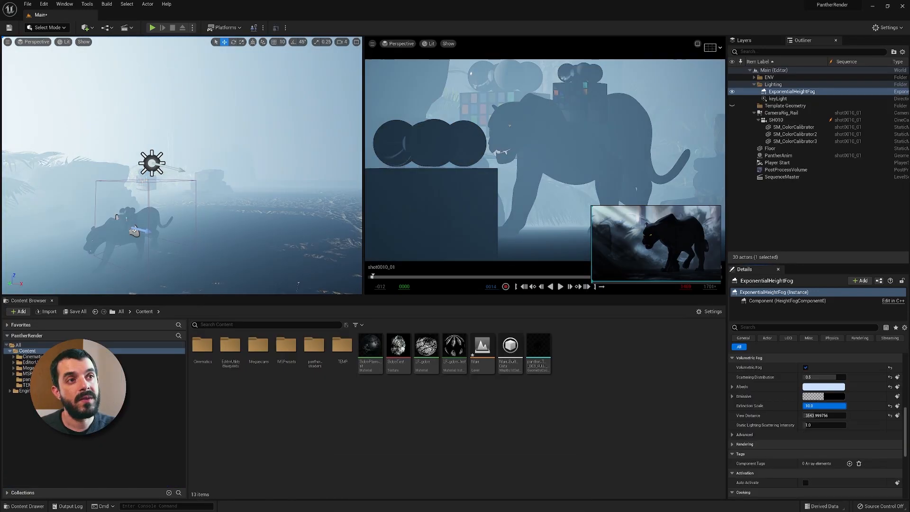
Try lower volumetric Extinction Scale values on the exponential height fog, down to 0.1
mouse_move(811, 406)
mouse_down()
mouse_move(819, 405)
mouse_move(811, 406)
mouse_up()
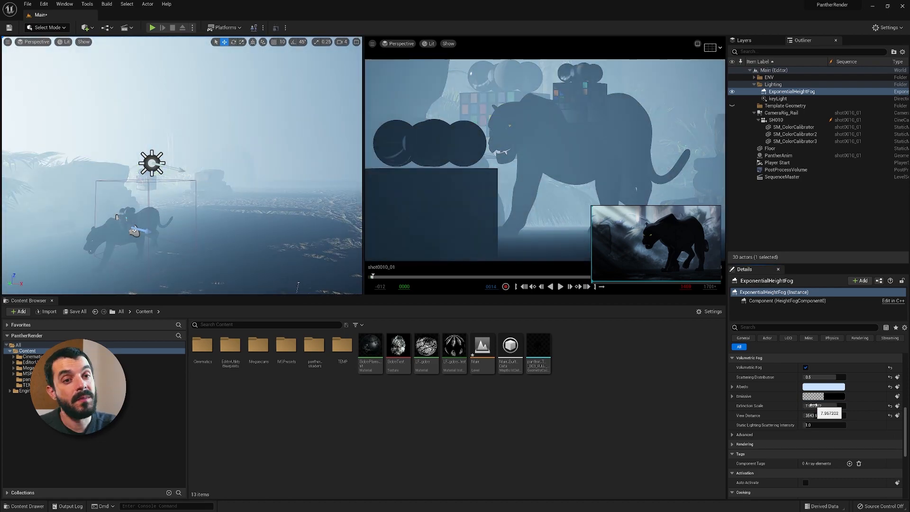
click(813, 405)
text(1)
key(Return)
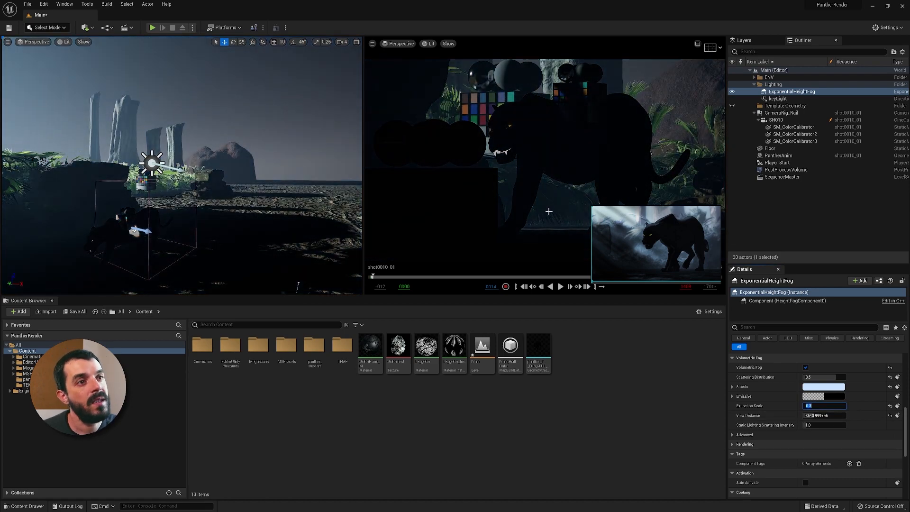
drag(903, 419, 903, 365)
scroll(786, 427, down, 8)
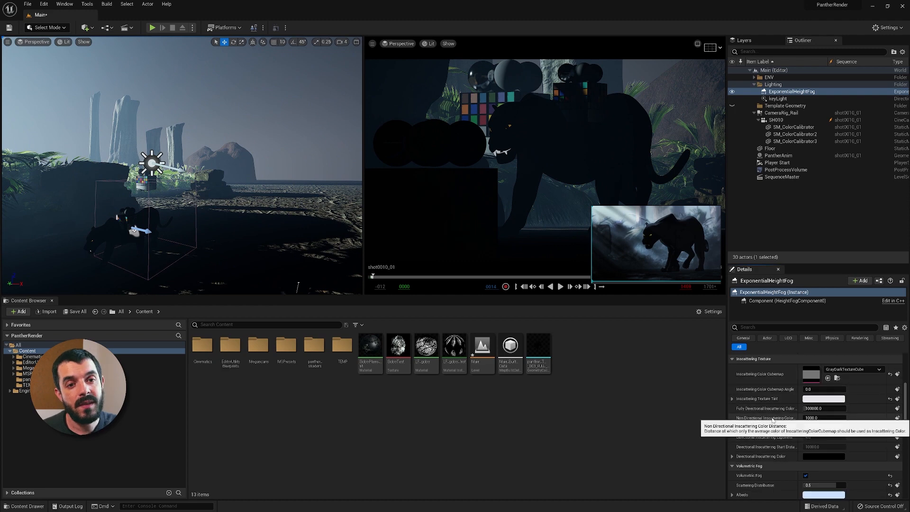
scroll(785, 434, down, 1)
click(819, 422)
text(0.15)
key(Return)
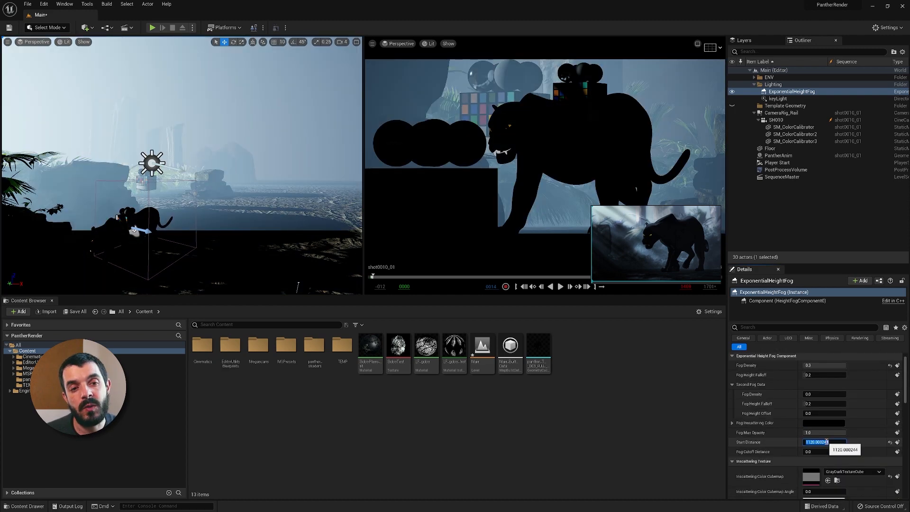
Reset the exponential height fog's Start Distance to 0 and set its main Fog Density to 0.05
text(0)
key(Return)
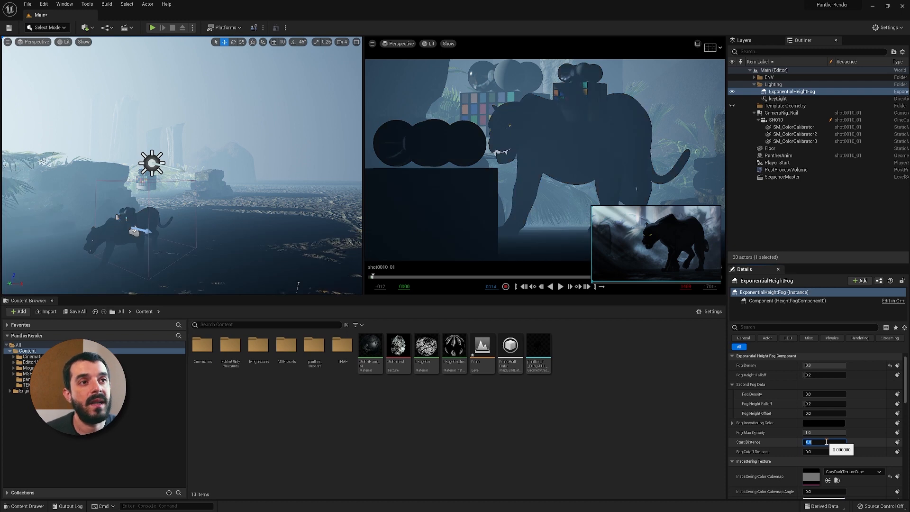
click(814, 365)
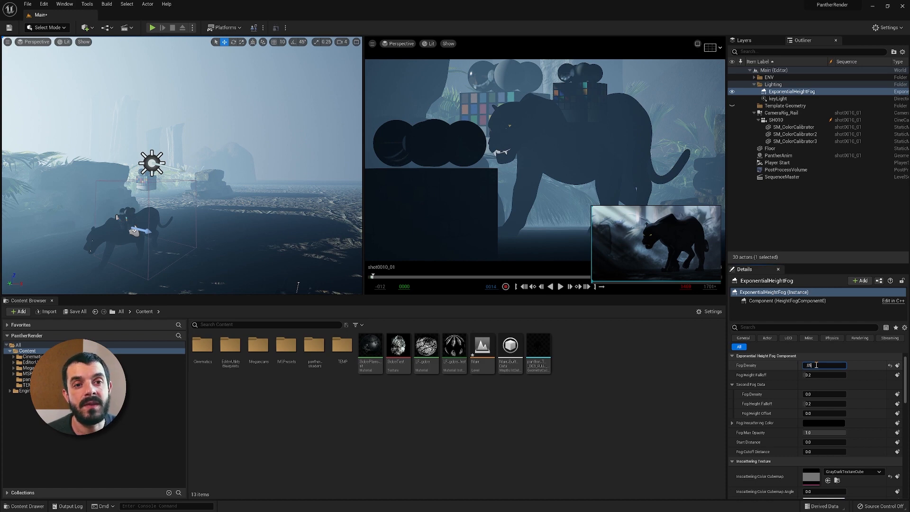
key(Return)
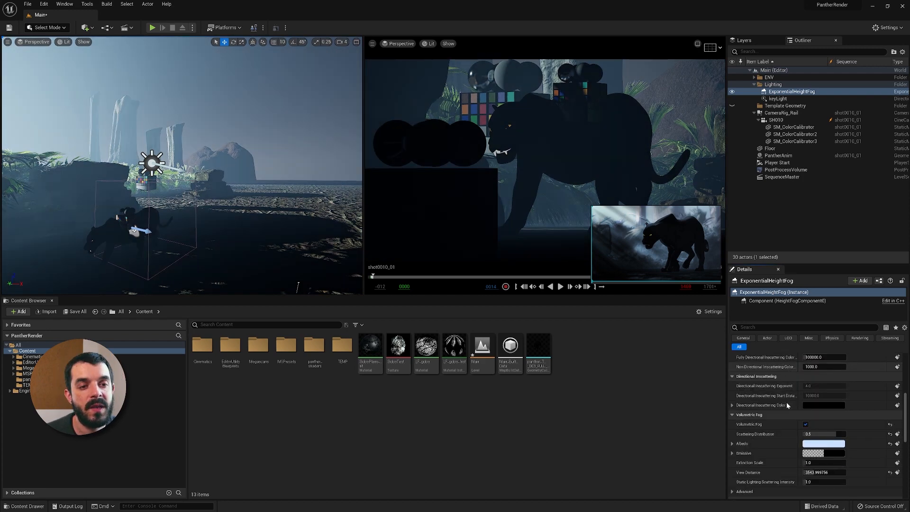
Try raising the volumetric fog's Extinction Scale to about 8, and undo the change
scroll(787, 404, down, 1)
scroll(787, 405, down, 2)
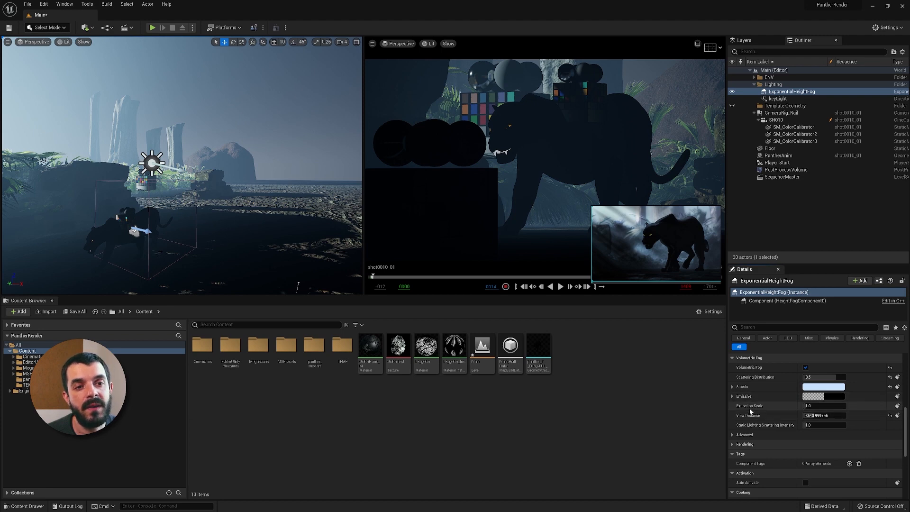
drag(804, 406, 836, 406)
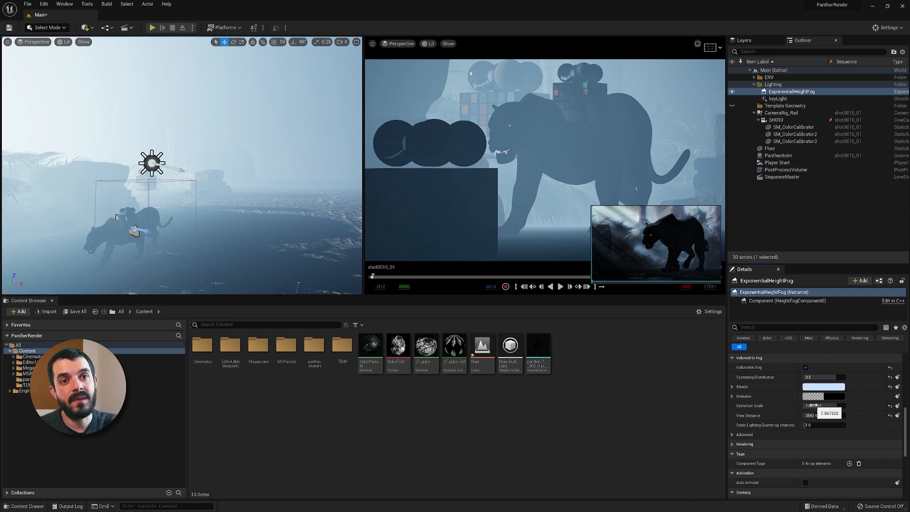
click(813, 405)
key(ctrl+z)
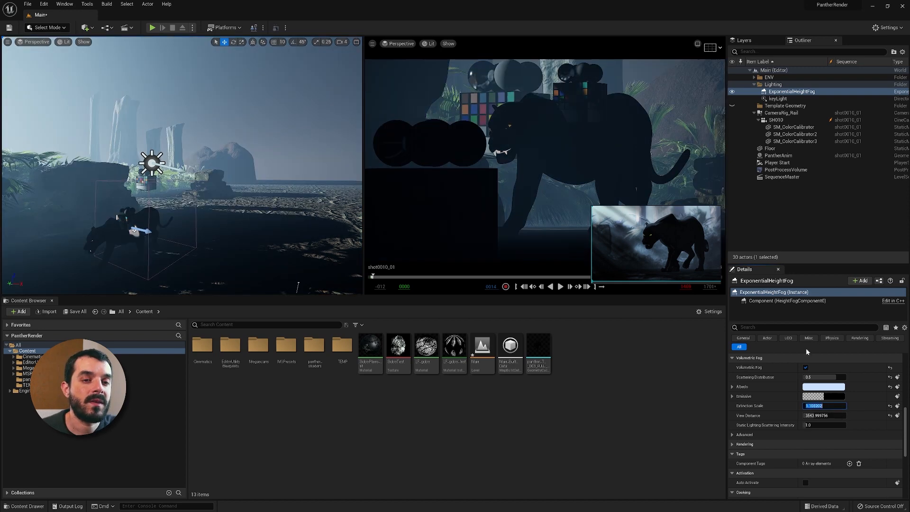
Test an Extinction Scale of 0.5 for the volumetric fog and settle on 0.1
text(0.5)
key(Return)
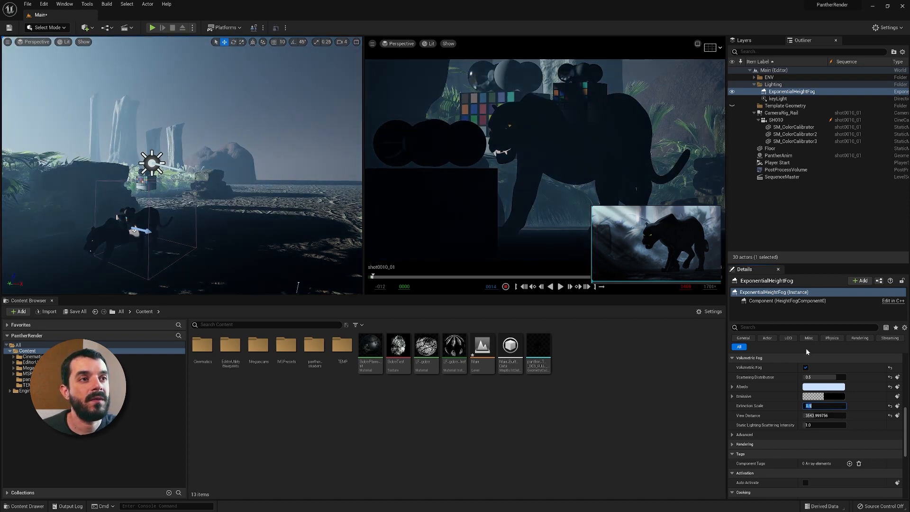
text(0.3)
key(Return)
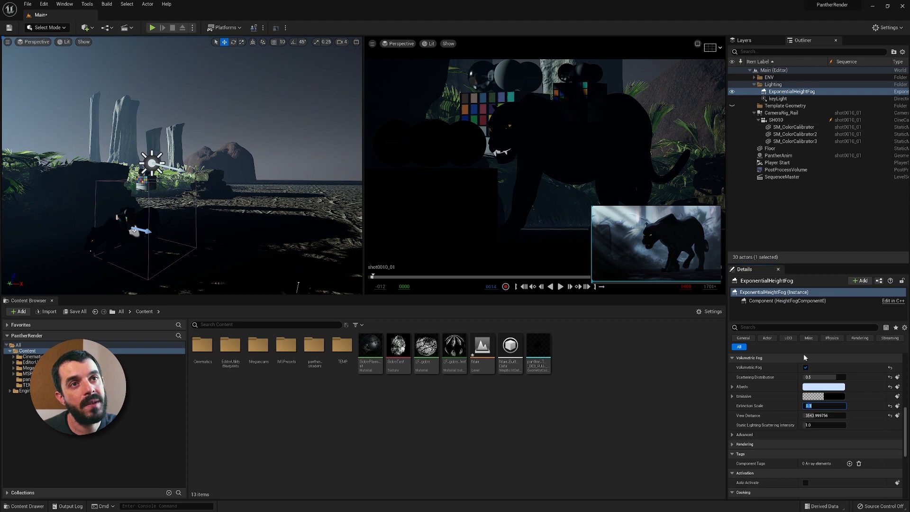
Set the exponential height fog's main Fog Density to 0.1
scroll(805, 369, up, 5)
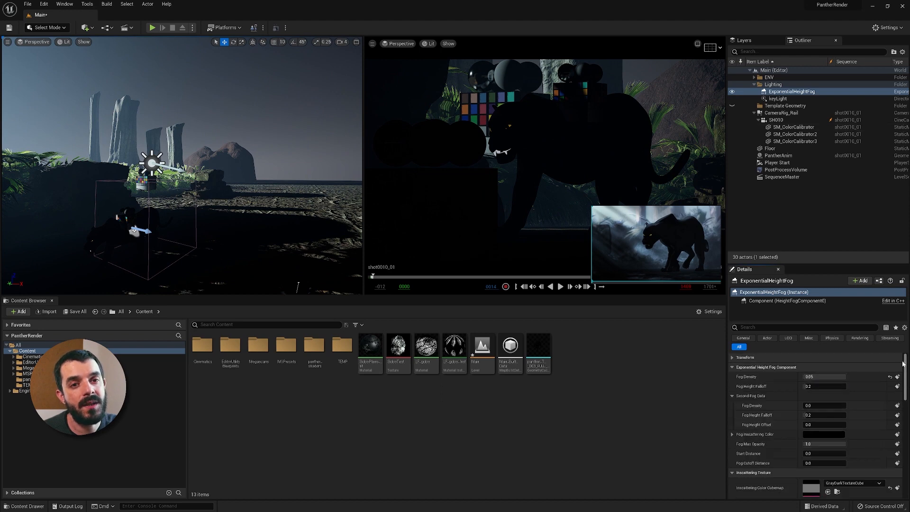
click(810, 378)
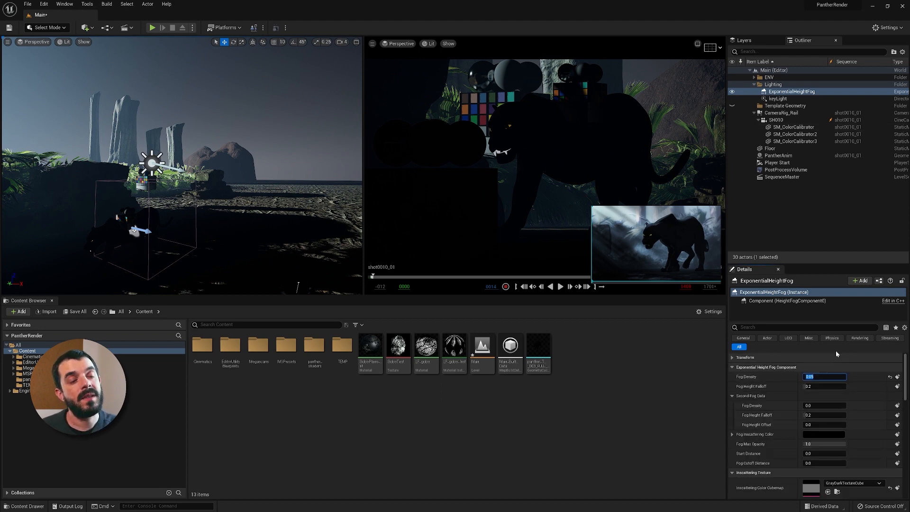
text(.1)
key(Return)
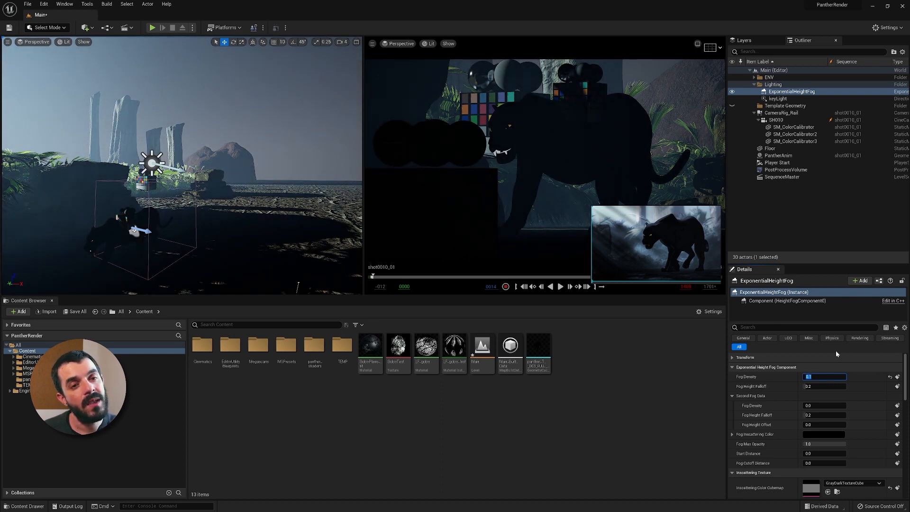
scroll(757, 414, down, 5)
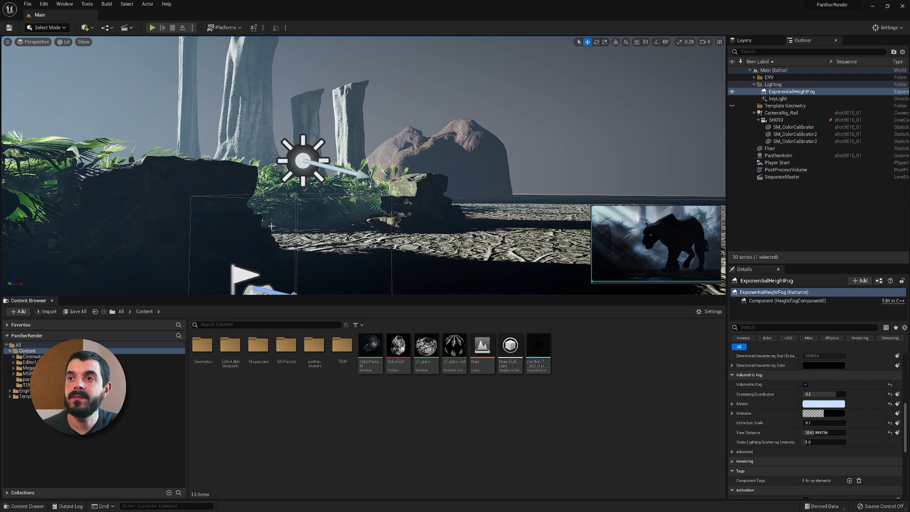
Create a folder named FogFX in the project's Content folder and open it
right_click(218, 393)
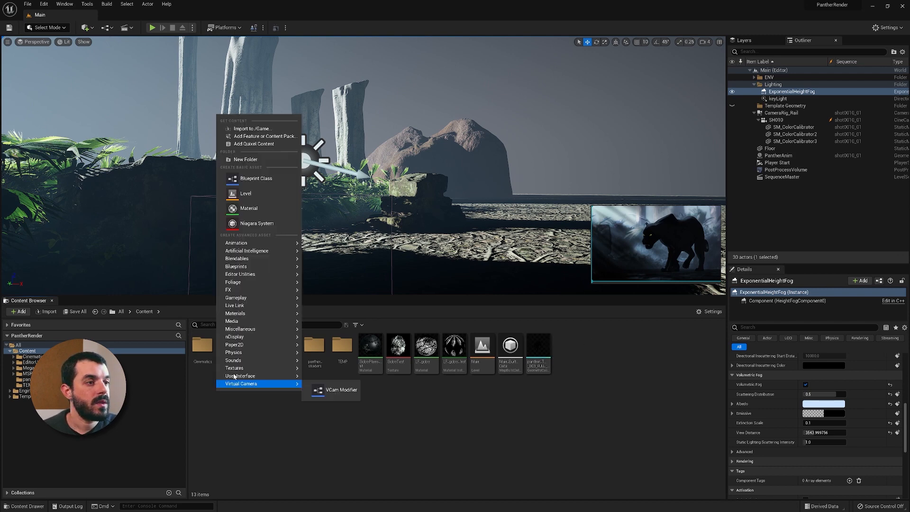
click(243, 160)
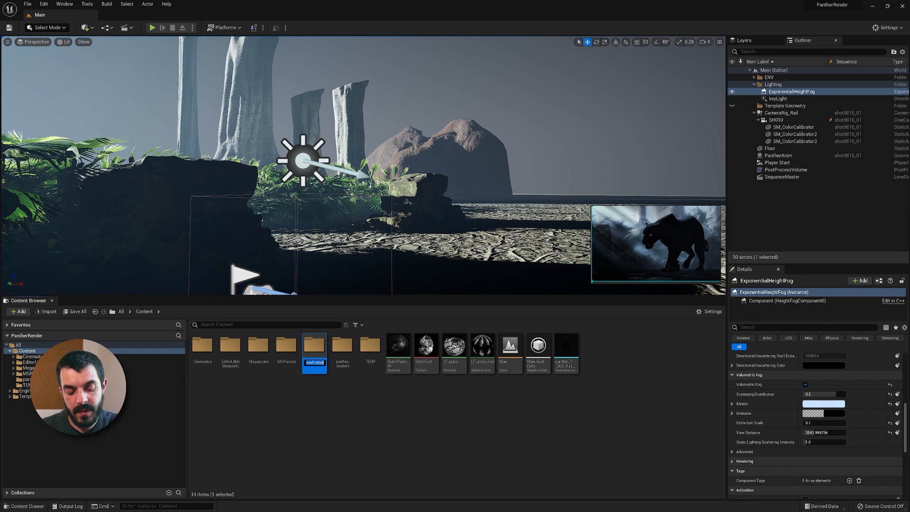
text(FogFX)
key(Return)
key(Return)
Create a new material named FogVolume in the FogFX folder and open it for editing
right_click(266, 367)
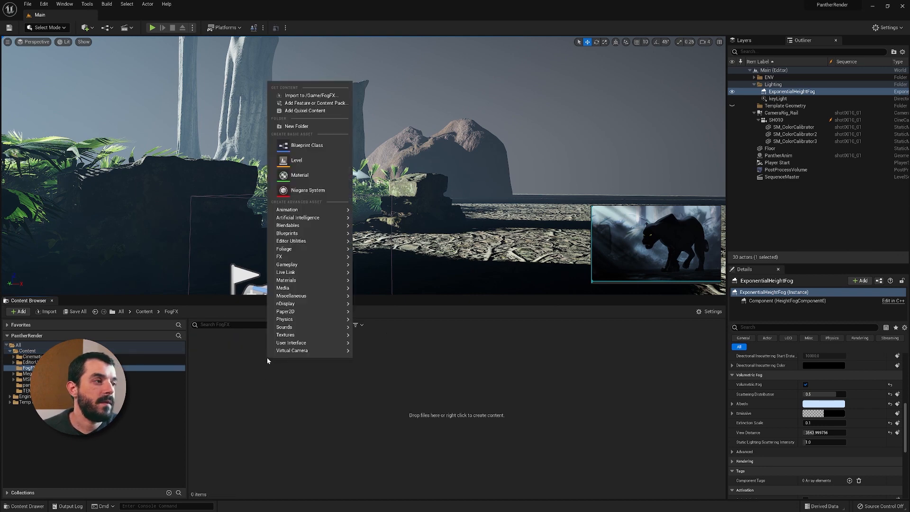
click(300, 174)
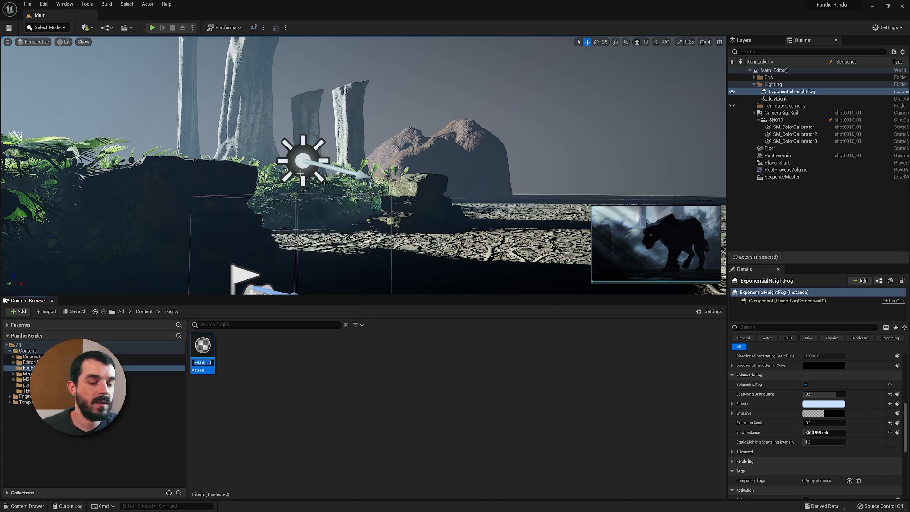
text(FogVol)
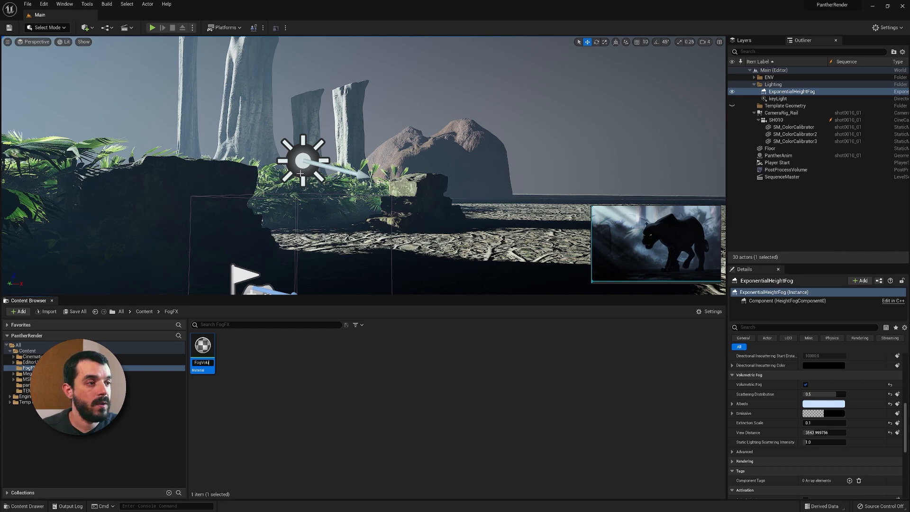
text(ume)
key(Return)
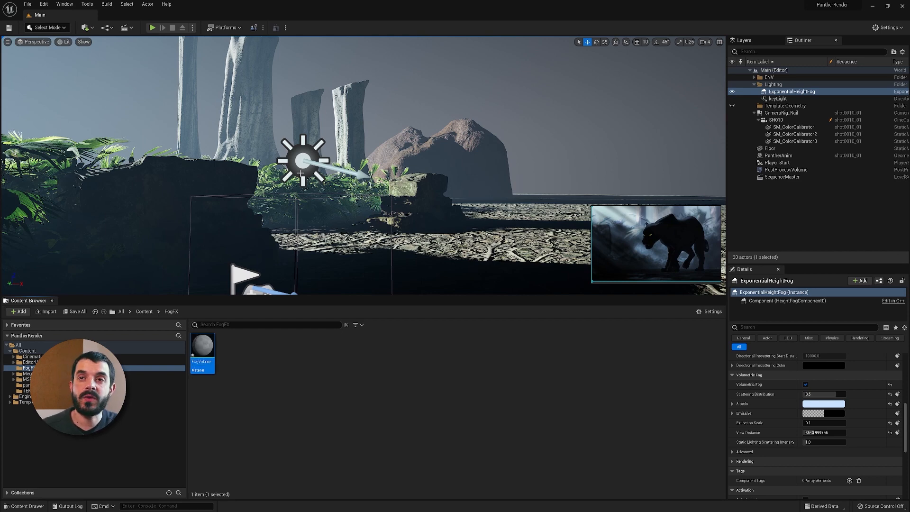
double_click(203, 351)
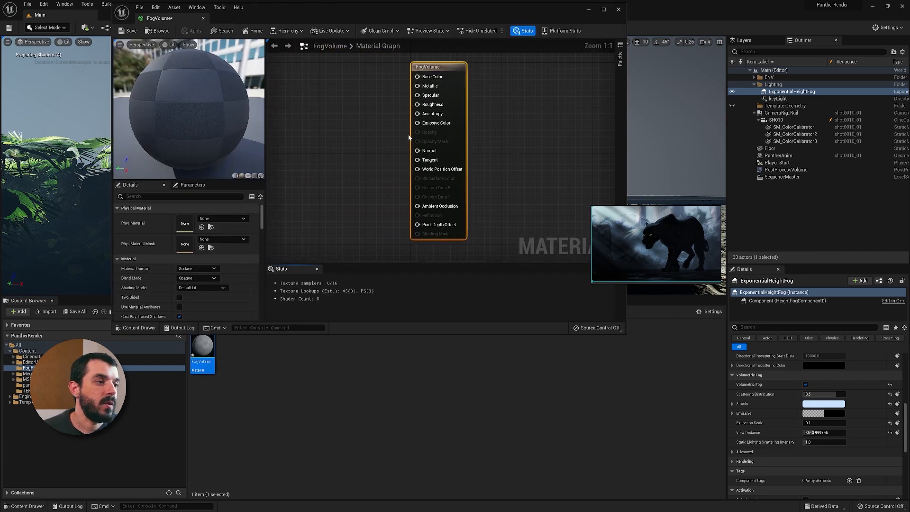
Set the FogVolume material's domain to Volume and its blend mode to Additive
drag(425, 67, 516, 67)
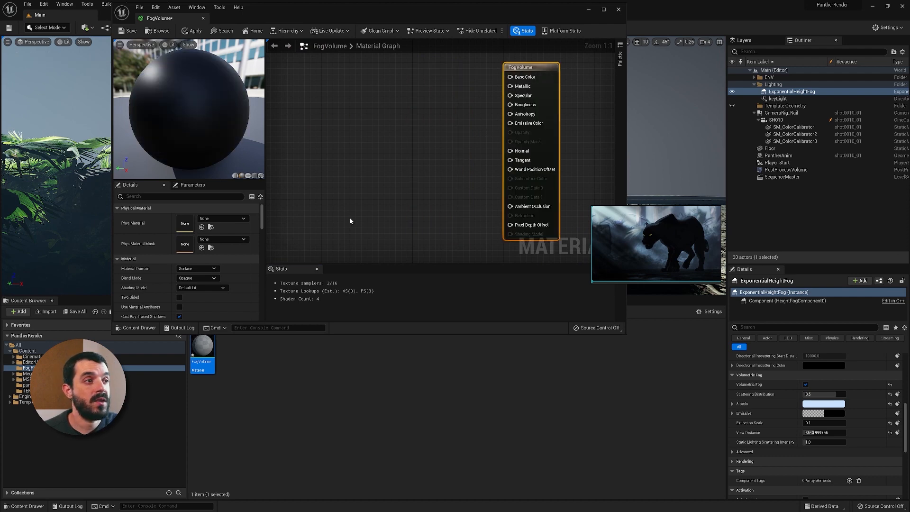
click(196, 269)
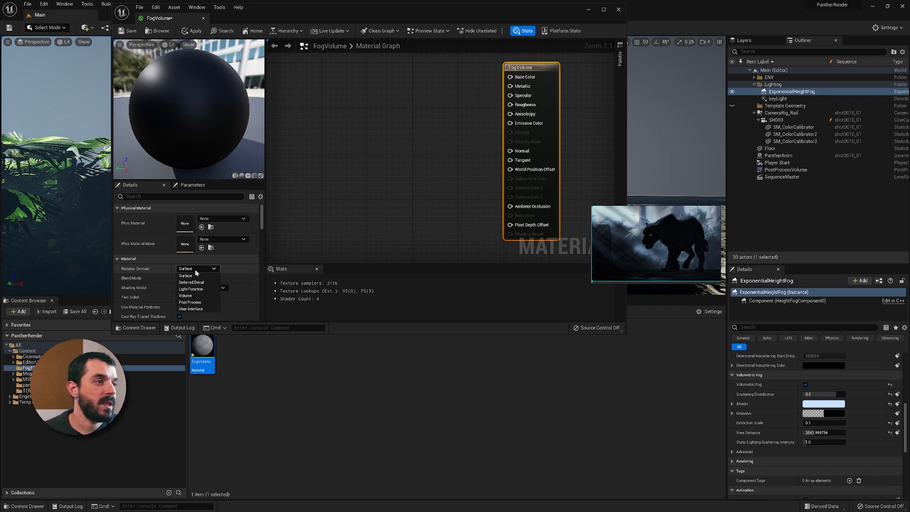
click(195, 296)
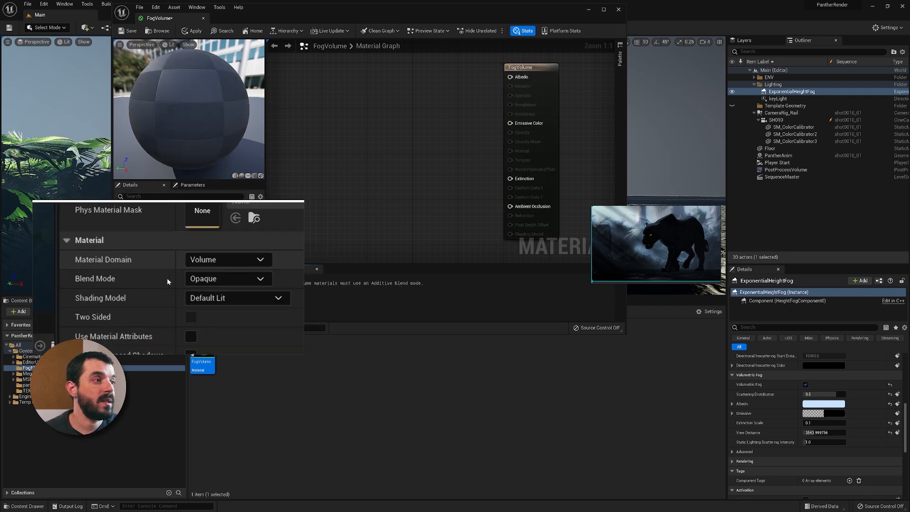
click(191, 279)
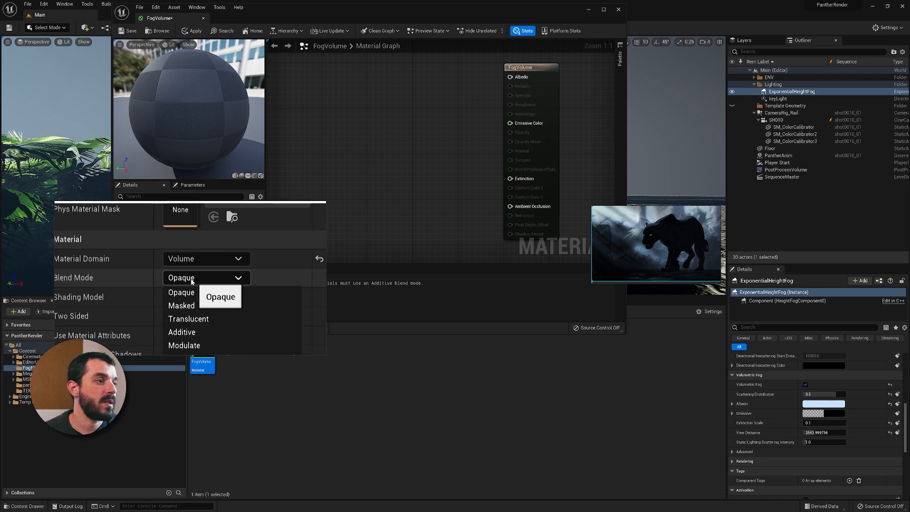
click(191, 305)
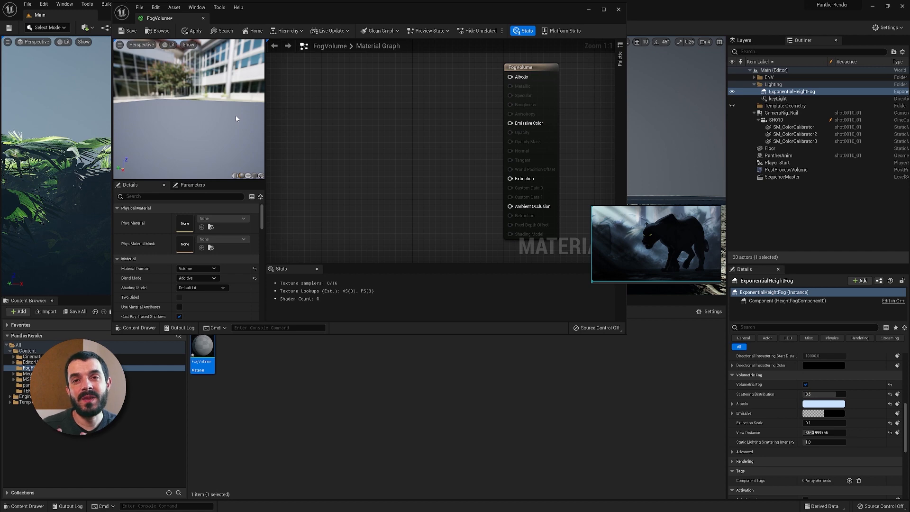
Hide all foliage types in the level viewport, keeping the material editor window clear of it
drag(277, 152, 497, 56)
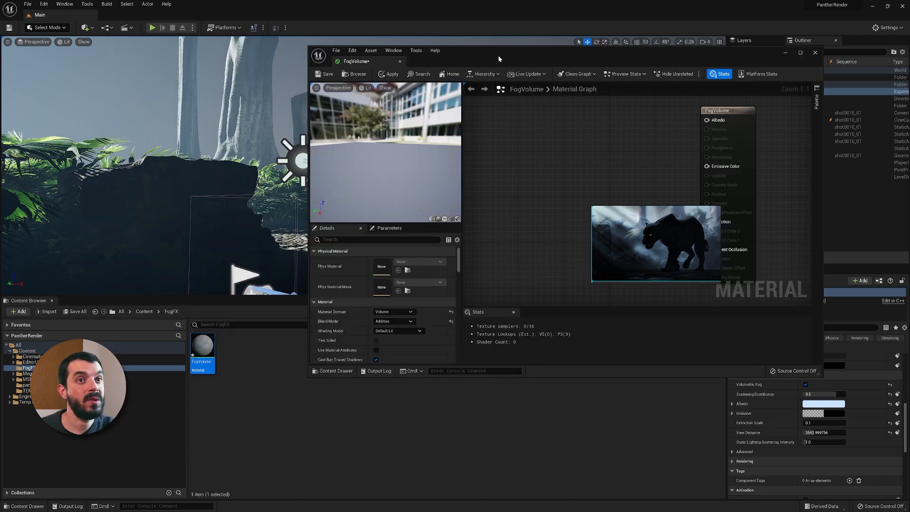
click(83, 42)
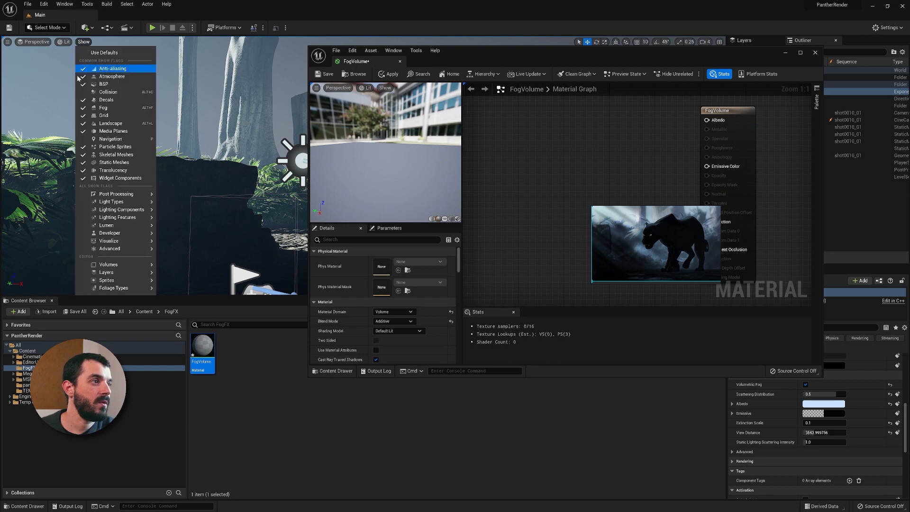
mouse_move(116, 288)
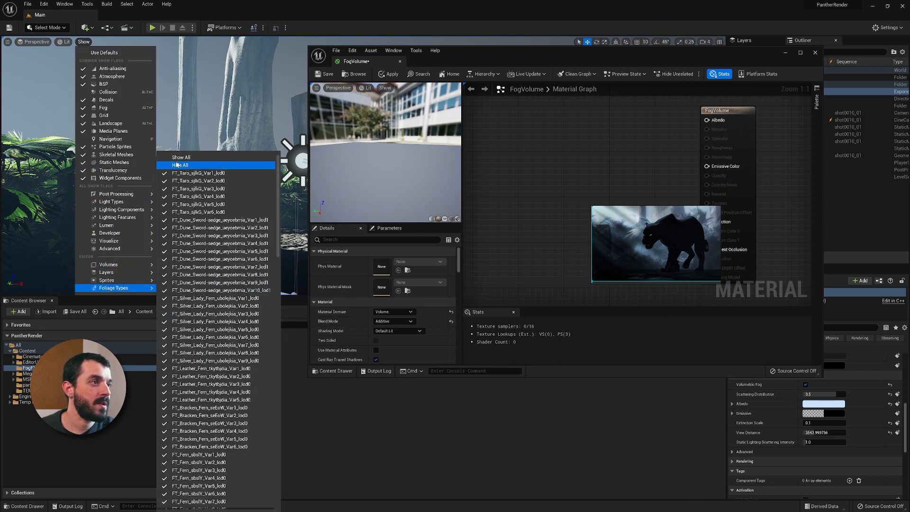
click(179, 166)
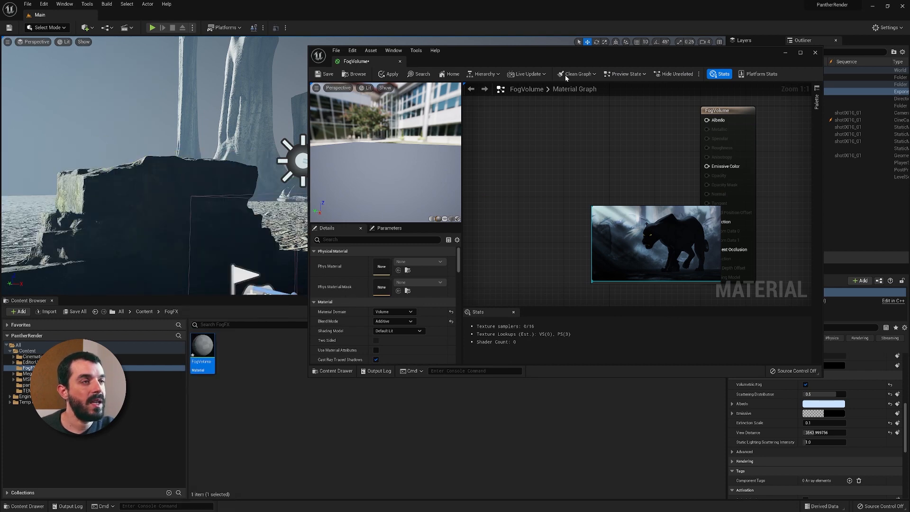
drag(640, 54, 421, 73)
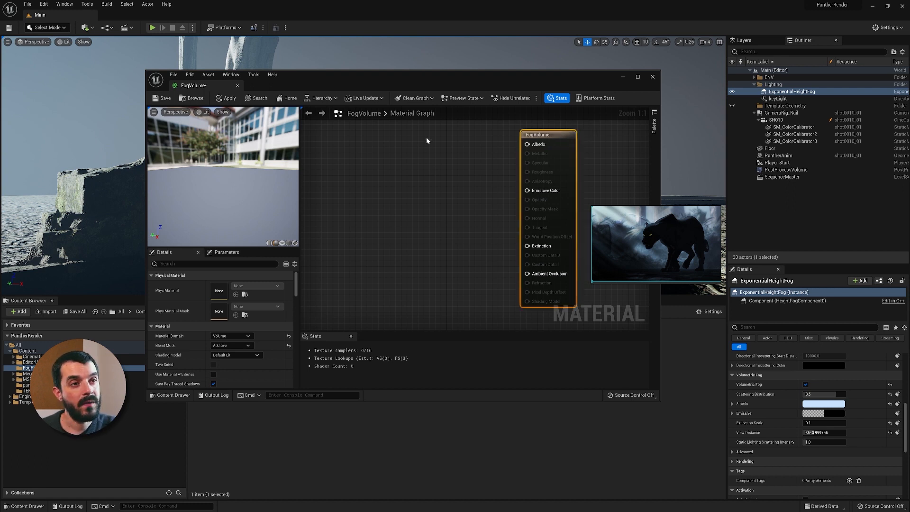
Feed Albedo from a three-component constant with a pale blue (0.509, 0.68, 0.694) sampled from the panther reference image
click(434, 133)
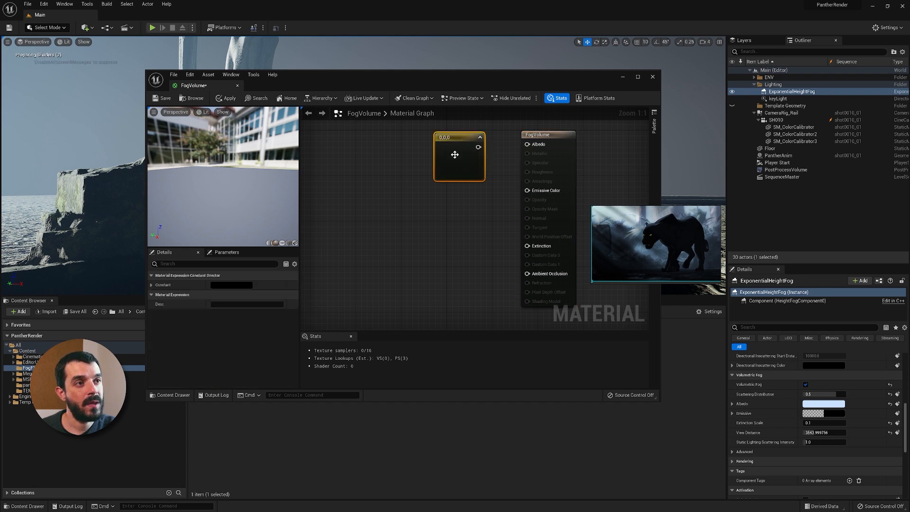
drag(477, 148, 527, 144)
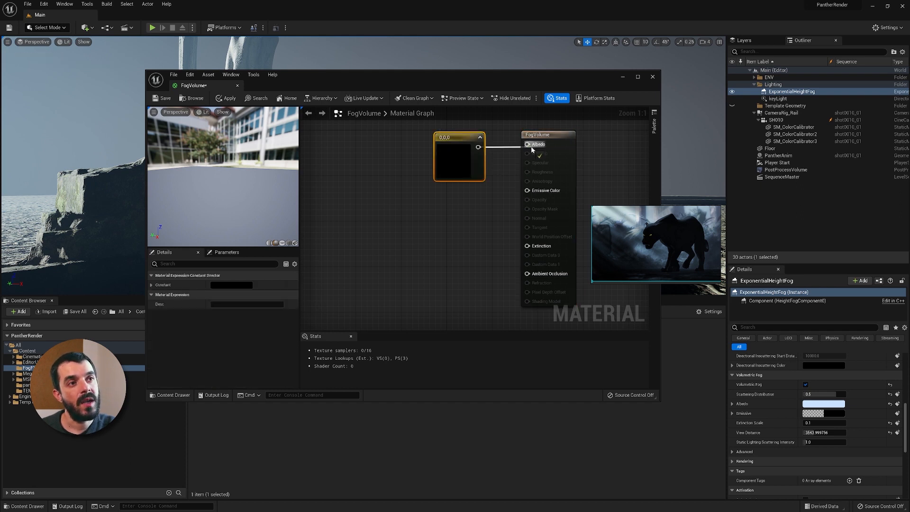
double_click(444, 160)
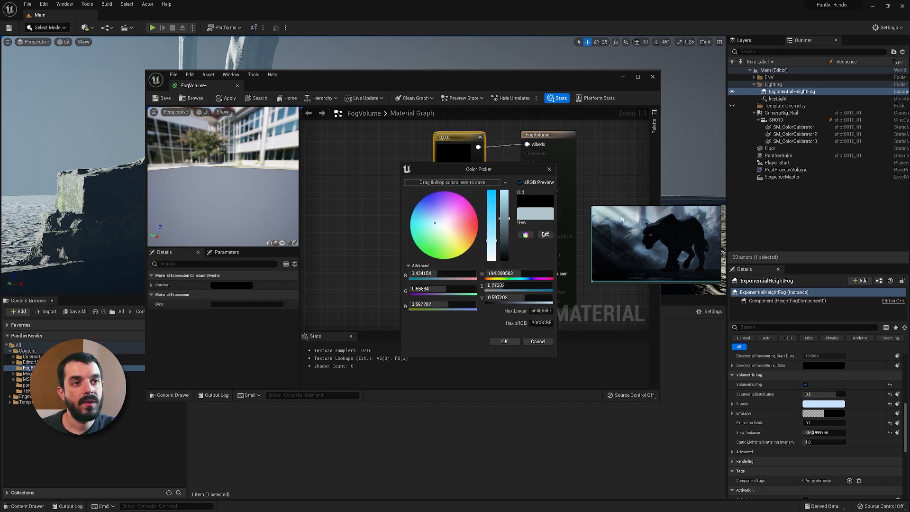
click(545, 234)
click(607, 214)
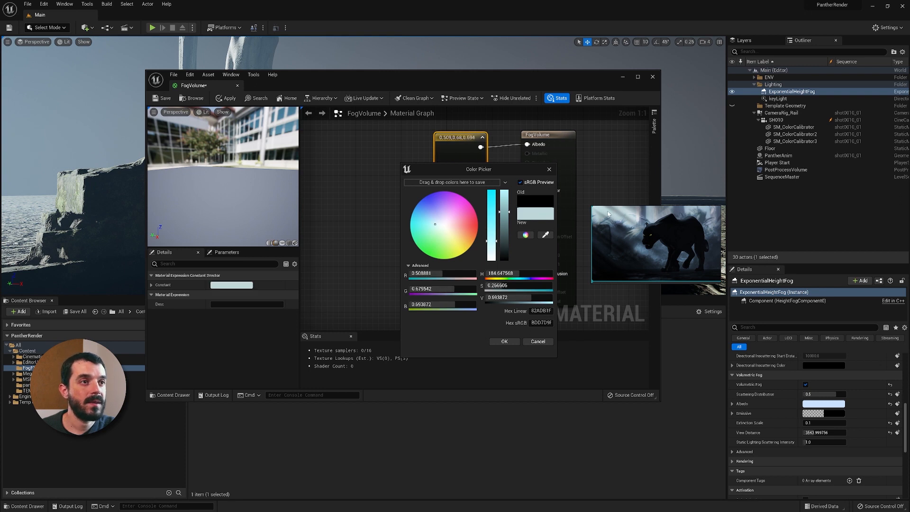
click(538, 341)
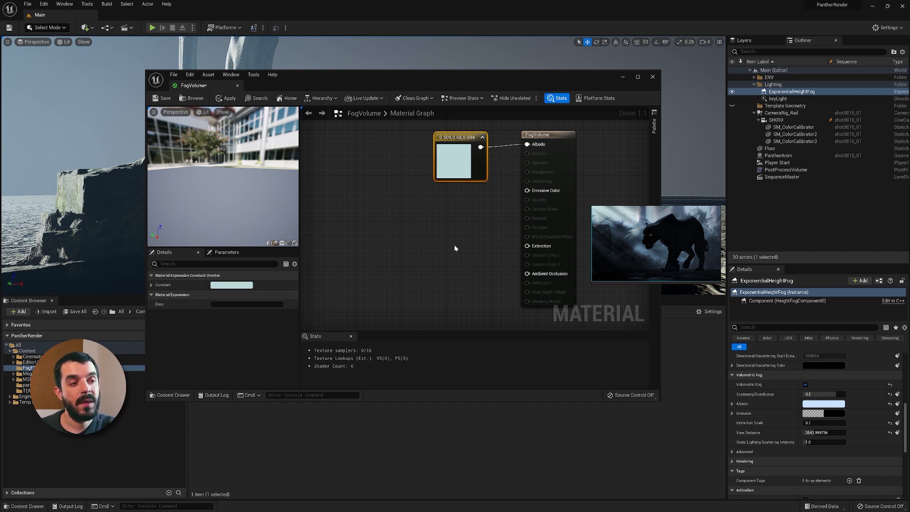
Add a scalar constant of 1 connected to Extinction, and save the FogVolume material
click(439, 235)
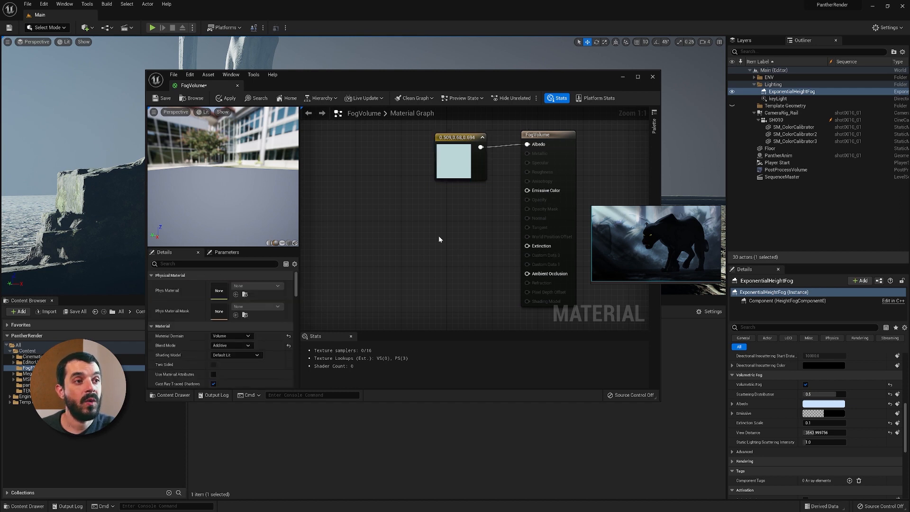
click(474, 232)
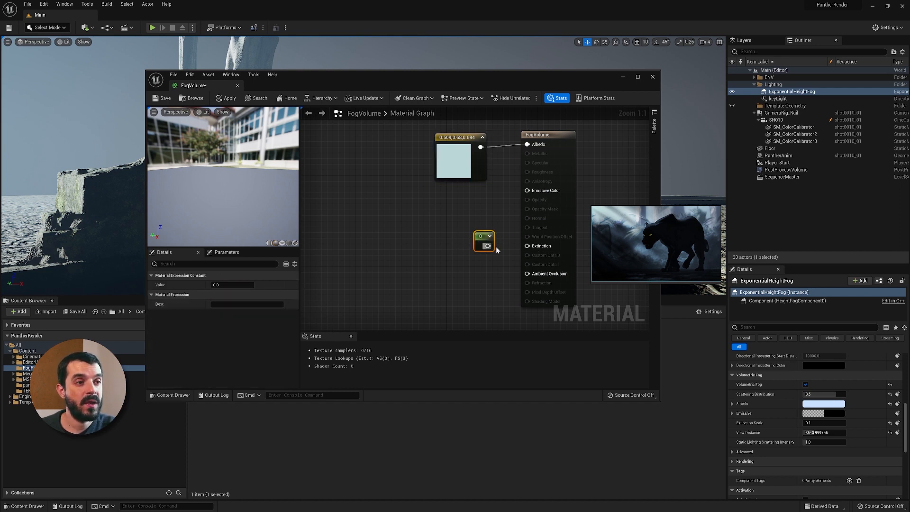
drag(488, 246, 451, 244)
click(232, 285)
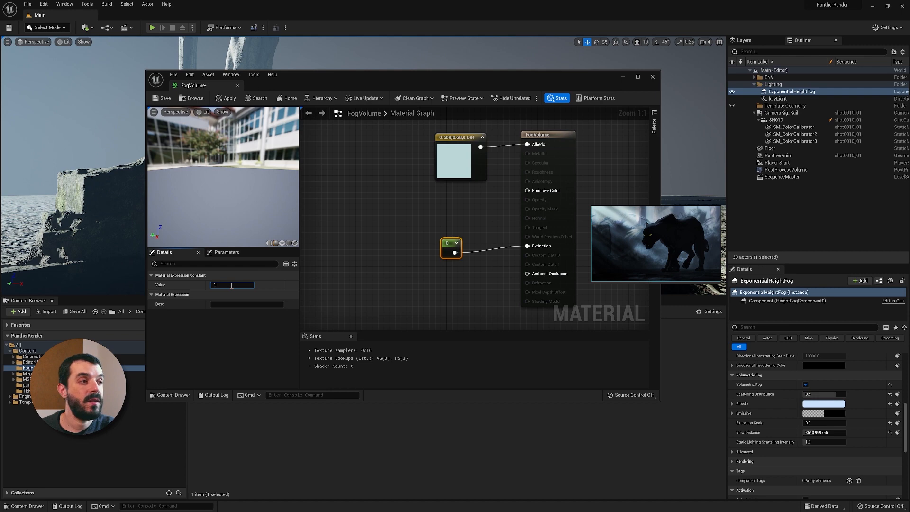
key(ctrl+s)
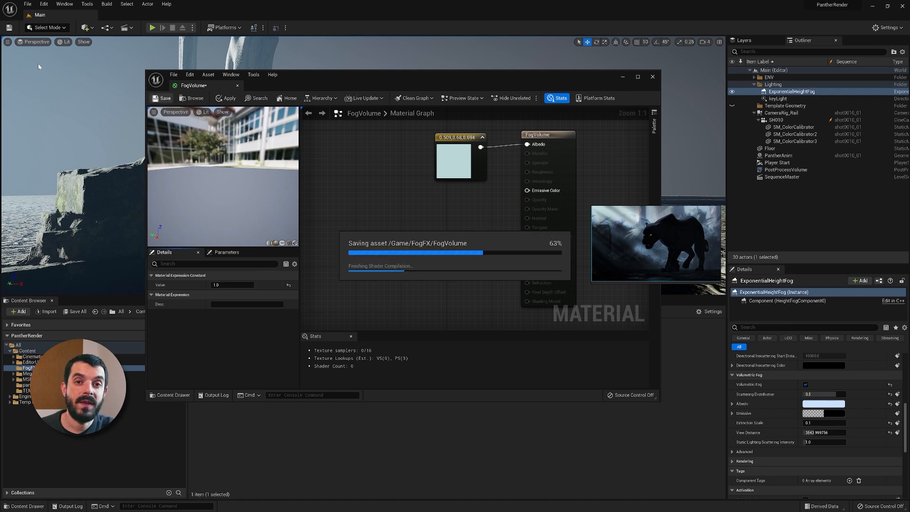
Place a test cube in the level and apply the FogVolume material to it
click(87, 28)
mouse_move(119, 110)
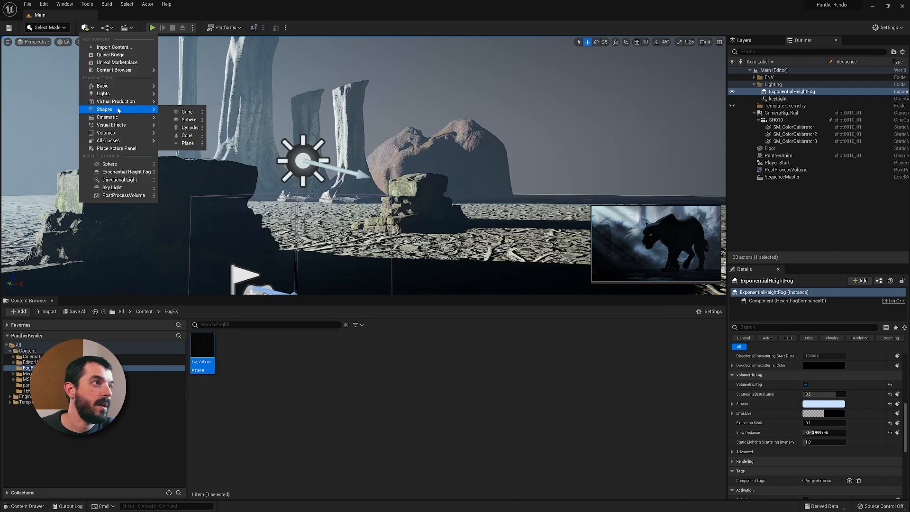
click(179, 111)
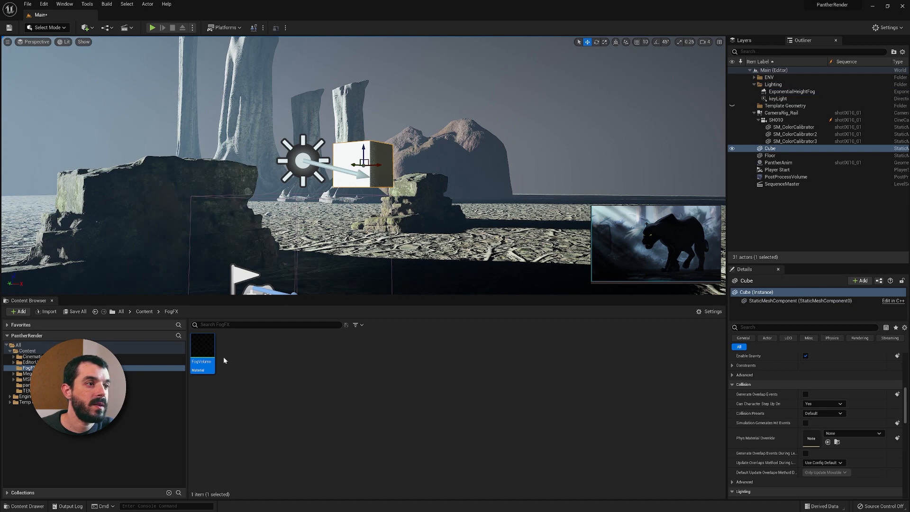
drag(203, 351, 469, 203)
key(f)
alt+right_drag(422, 166, 322, 166)
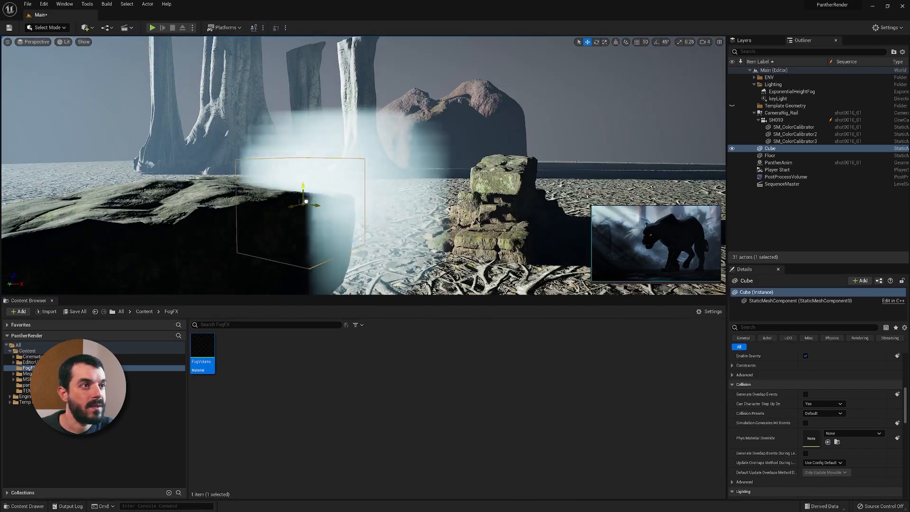
Shift the fog cube sideways, place a test sphere near the stone pile, and apply the FogVolume material to the sphere
drag(306, 199, 329, 195)
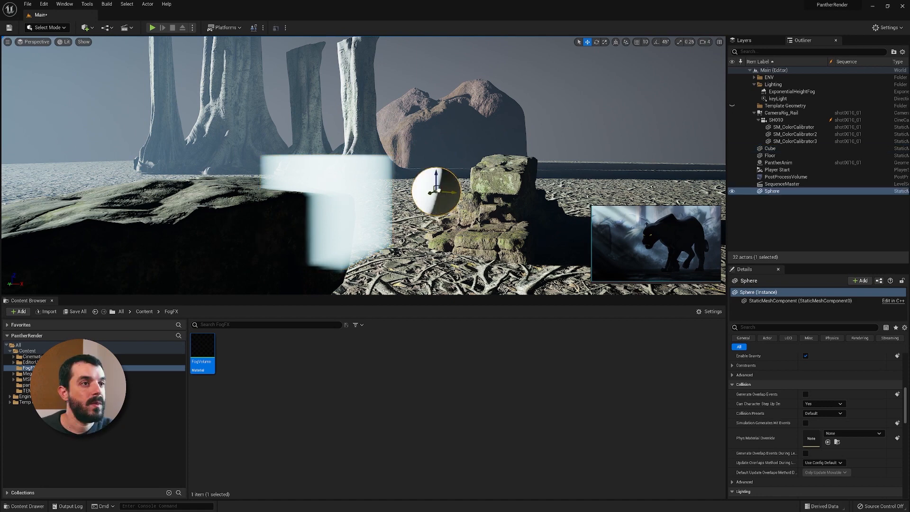
drag(450, 192, 481, 195)
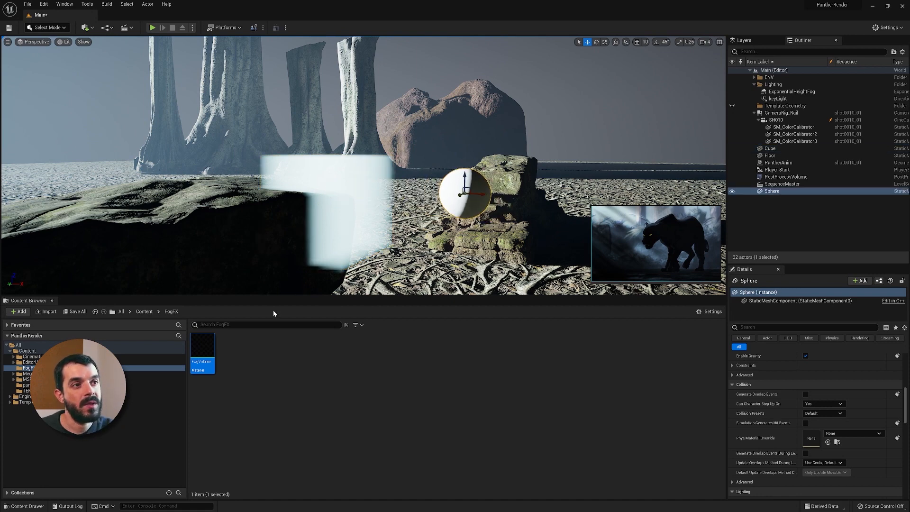
drag(192, 356, 443, 153)
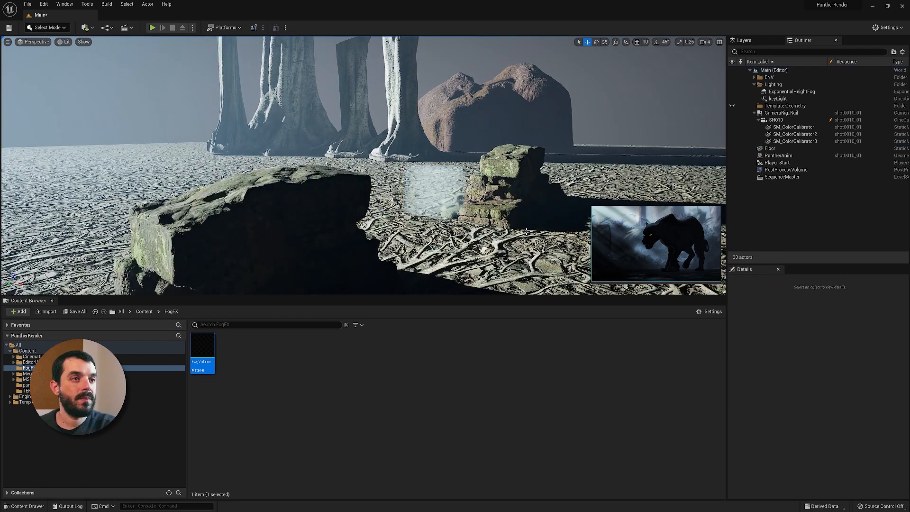
Create an empty Niagara system named FogPartilces in the FogFX folder
click(238, 349)
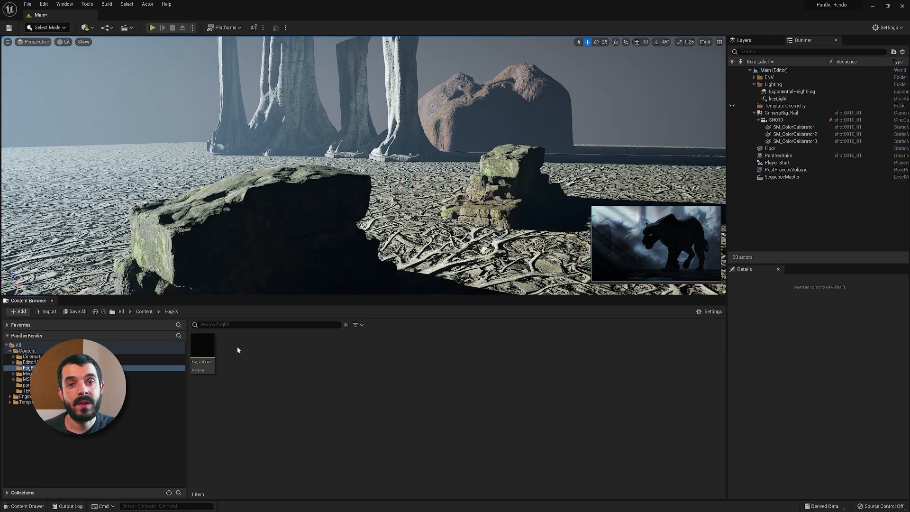
right_click(238, 350)
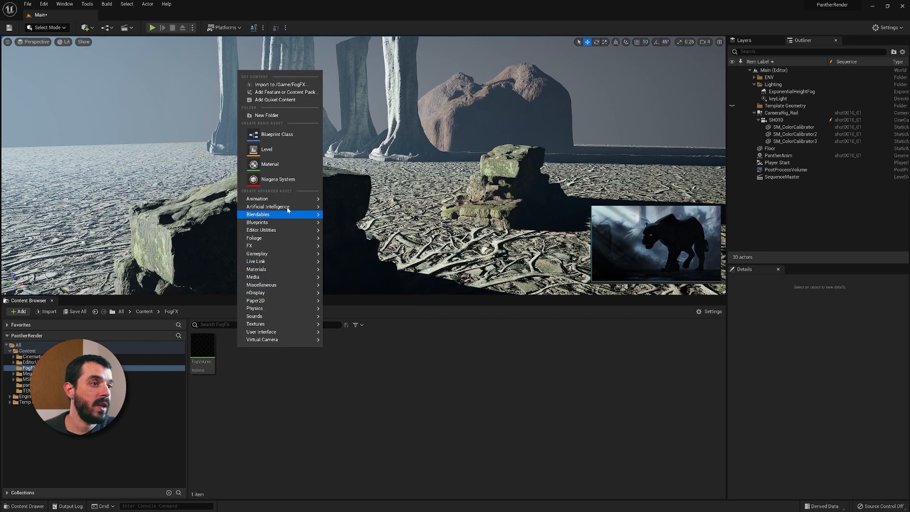
click(290, 182)
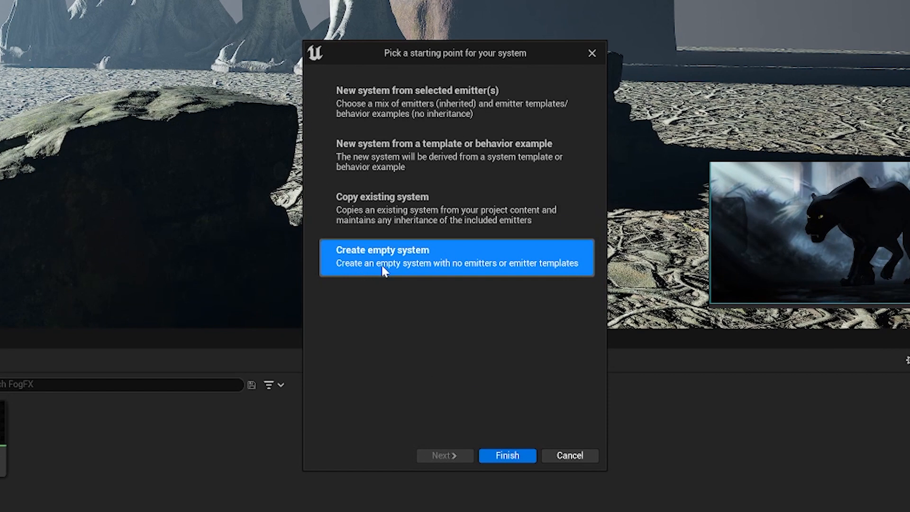
click(503, 453)
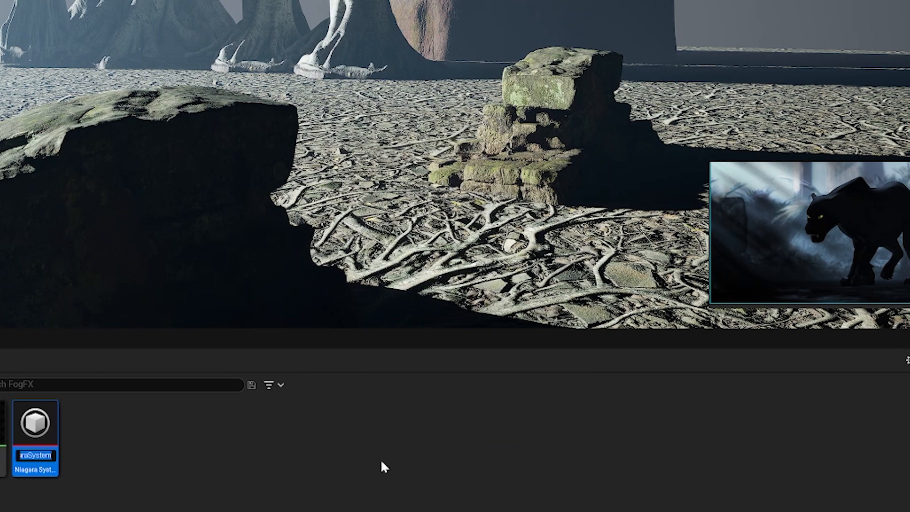
key(BackSpace)
text(FogPartilces)
key(Return)
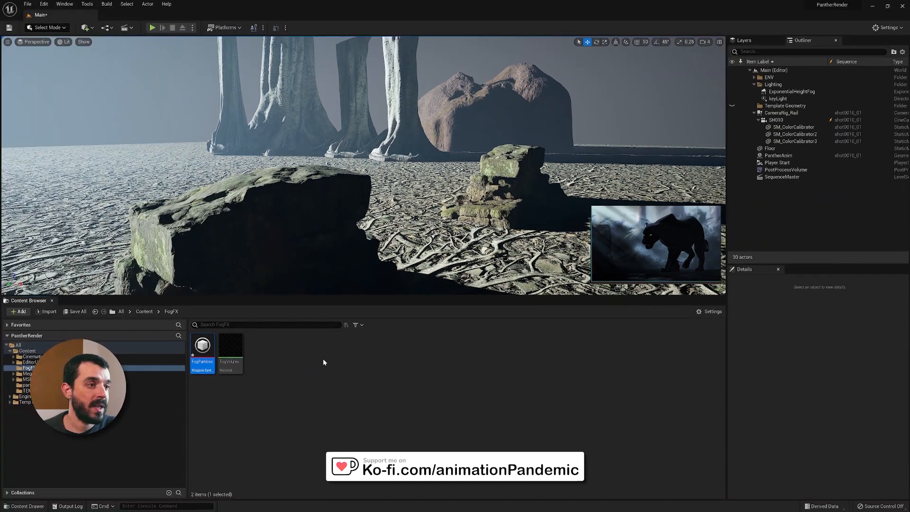
Open the FogPartilces system, add an emitter from the Empty template, and position it beside the system node
key(Return)
click(638, 75)
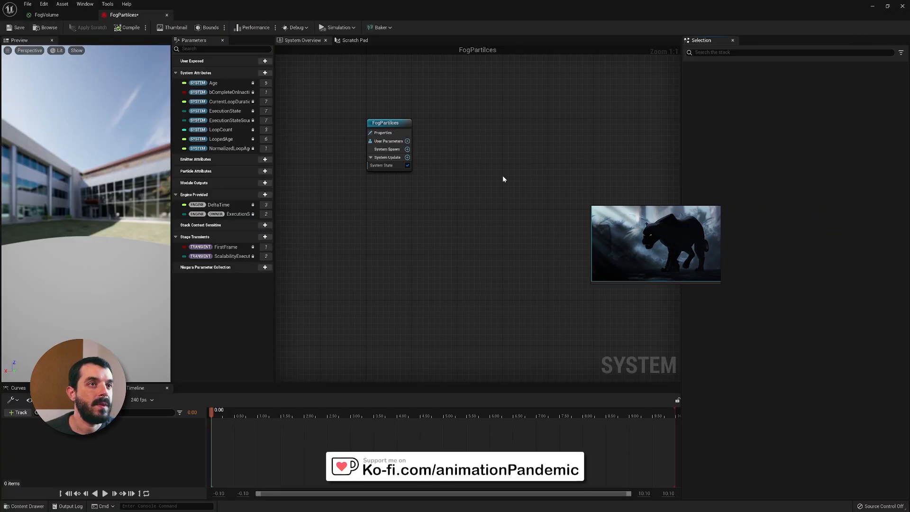
right_click(468, 122)
click(490, 137)
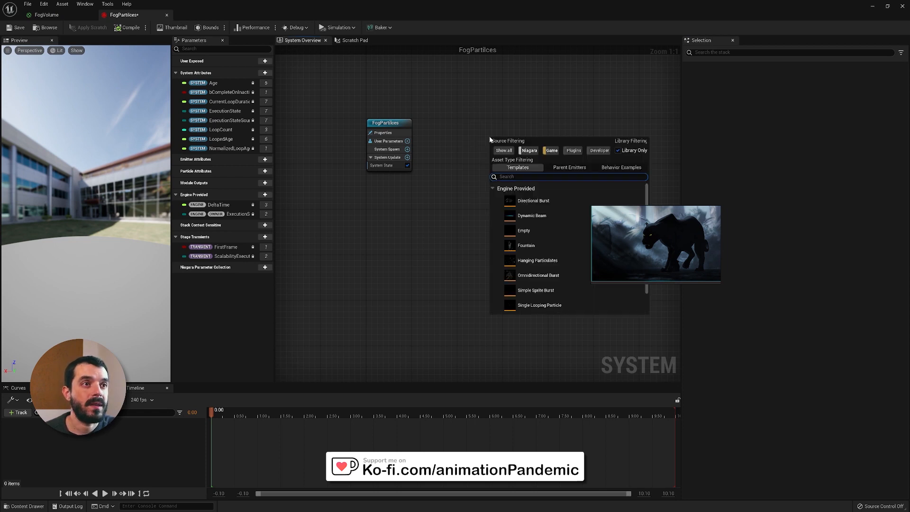
double_click(430, 211)
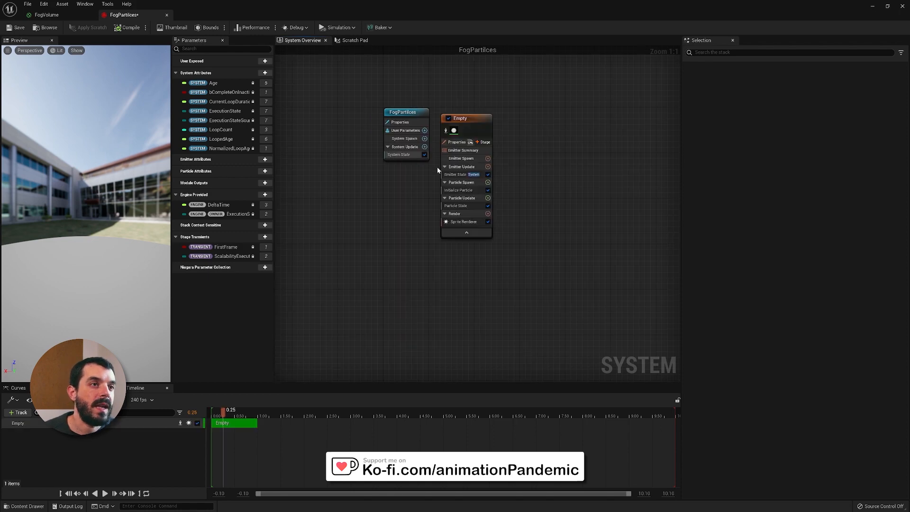
click(449, 190)
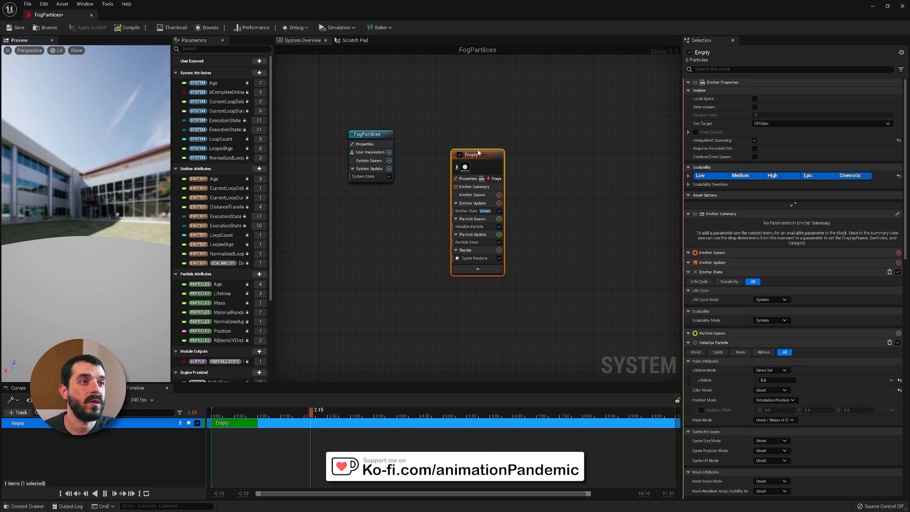
drag(478, 155, 443, 134)
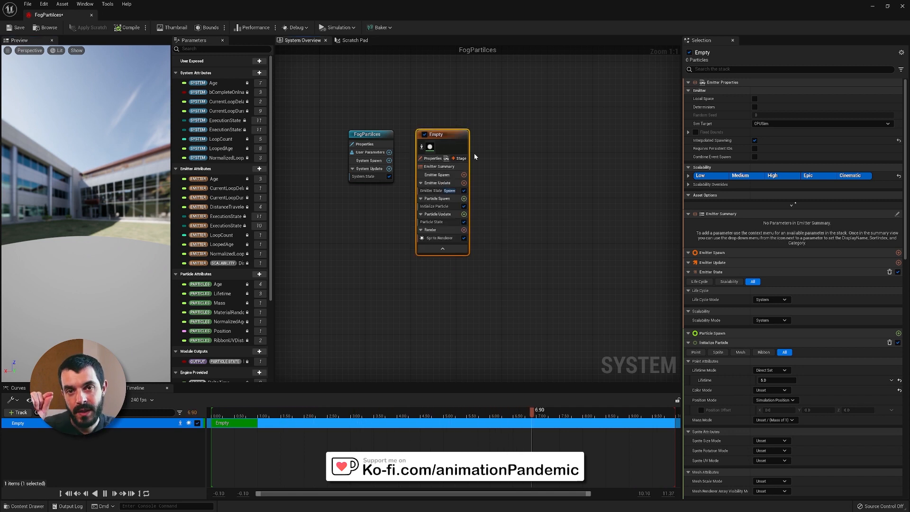
Add a Spawn Burst Instantaneous module to the Empty emitter's Emitter Update stage
click(463, 183)
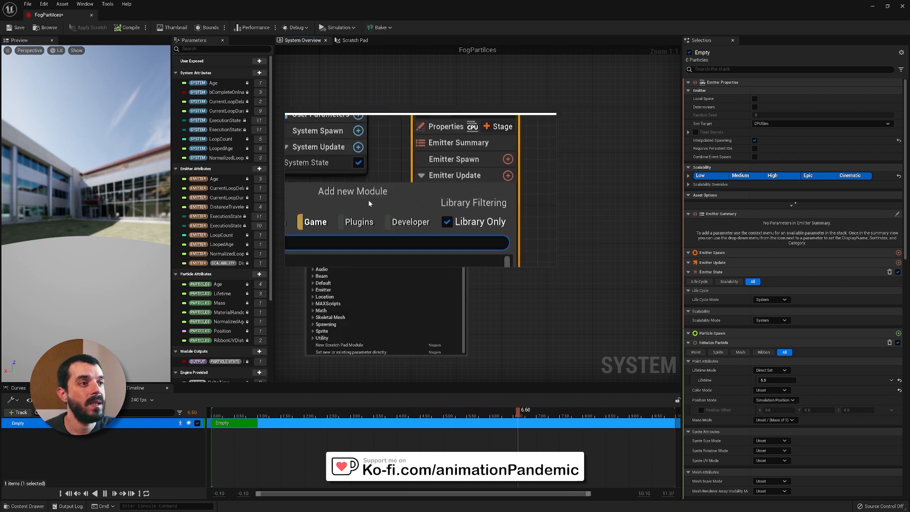
text(spawn)
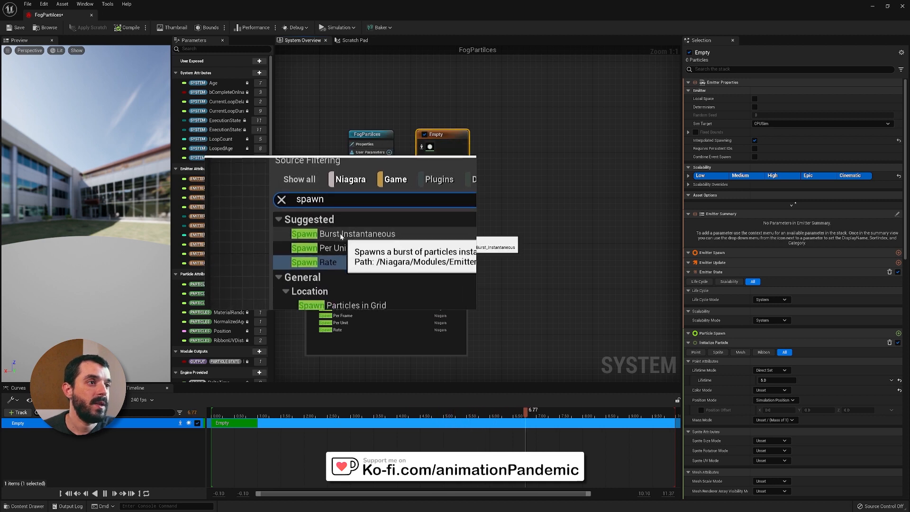
click(339, 233)
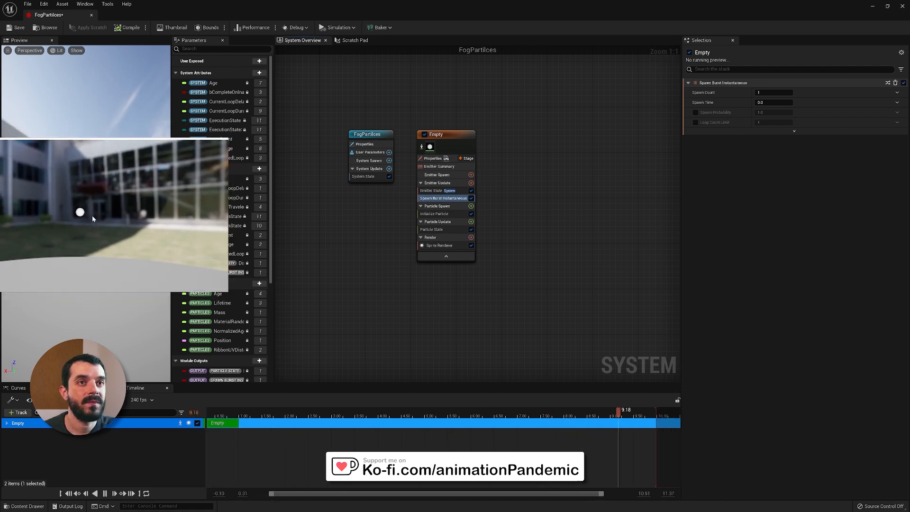
Try a Spawn Count of 0 in the burst module, and restore it to 1
click(763, 92)
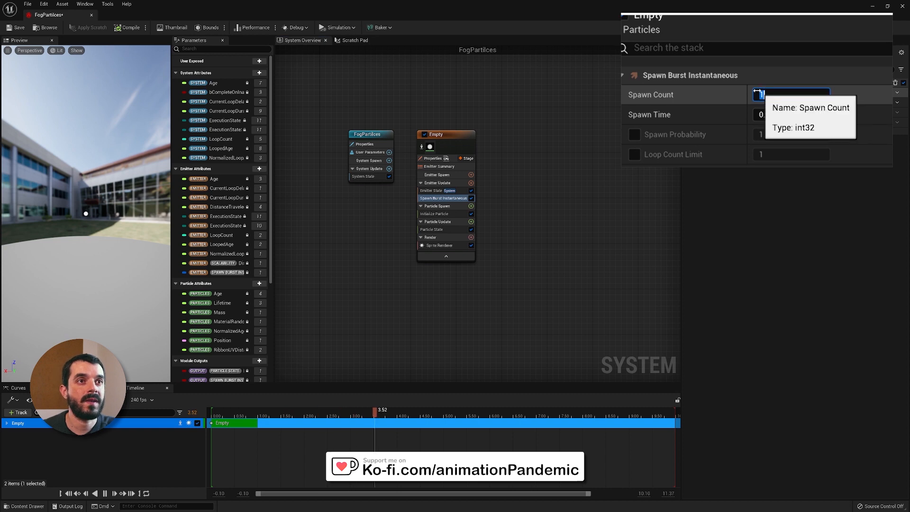
text(0)
key(Return)
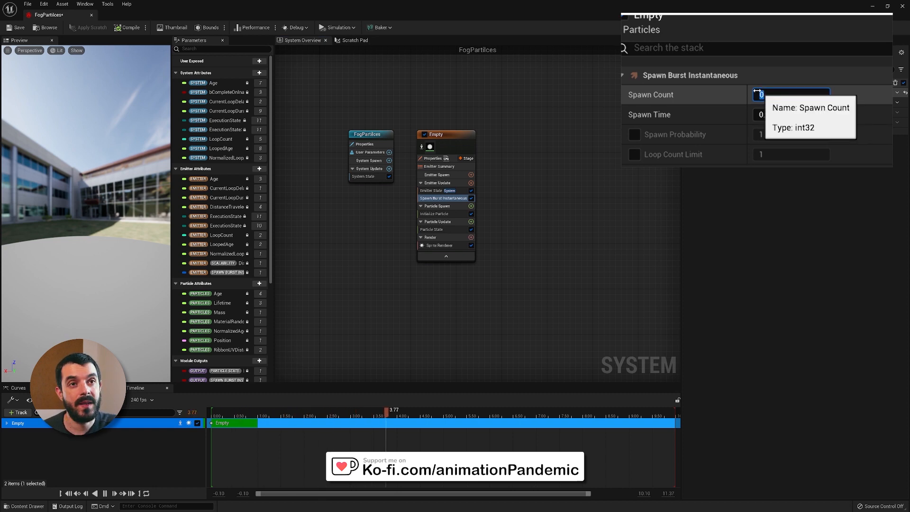
text(1)
key(Return)
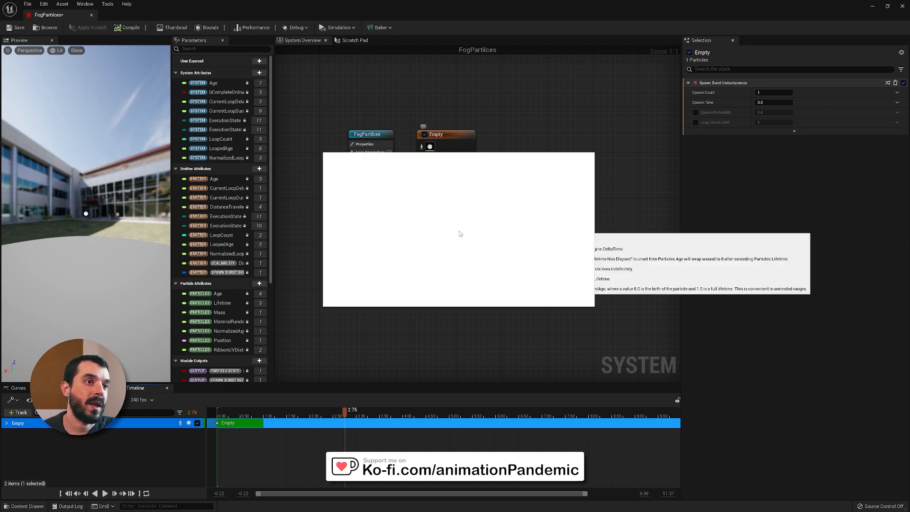
Disable Kill Particles When Lifetime Has Elapsed, and set Emitter State to Self life cycle, Once loop behavior and Infinite duration
click(458, 230)
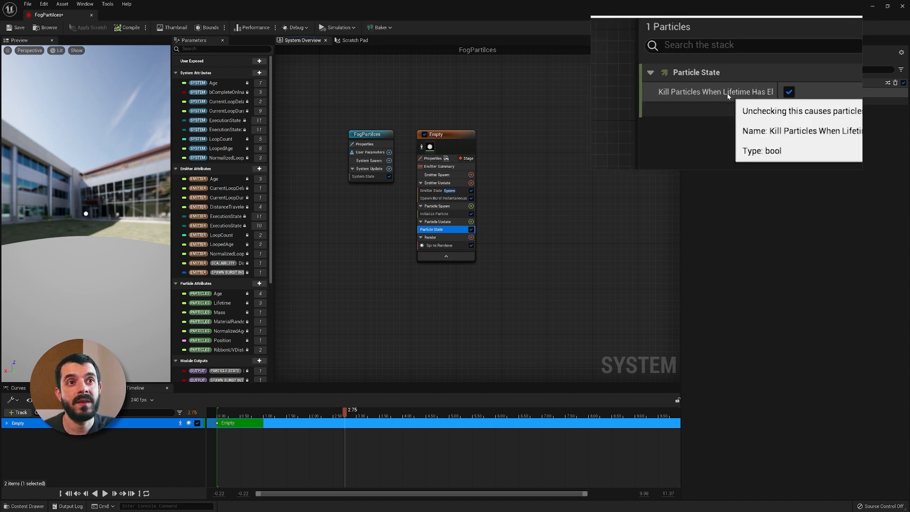
click(757, 93)
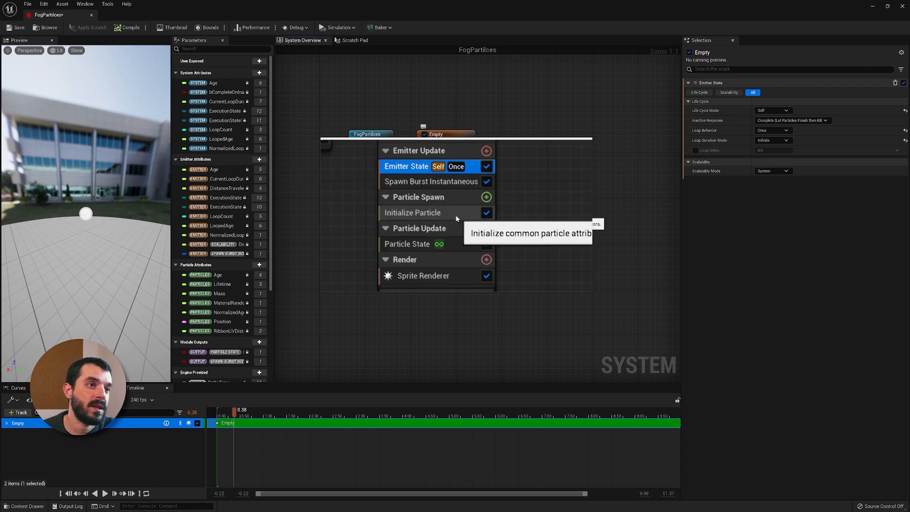
Set the initial Sprite Size Mode to Uniform with a Uniform Sprite Size of 1000, and preview the particle along the timeline
click(454, 215)
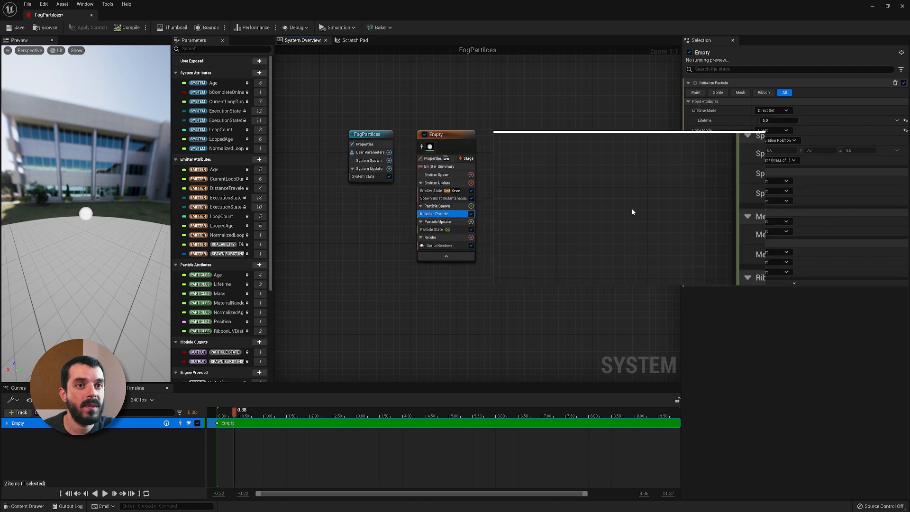
click(777, 184)
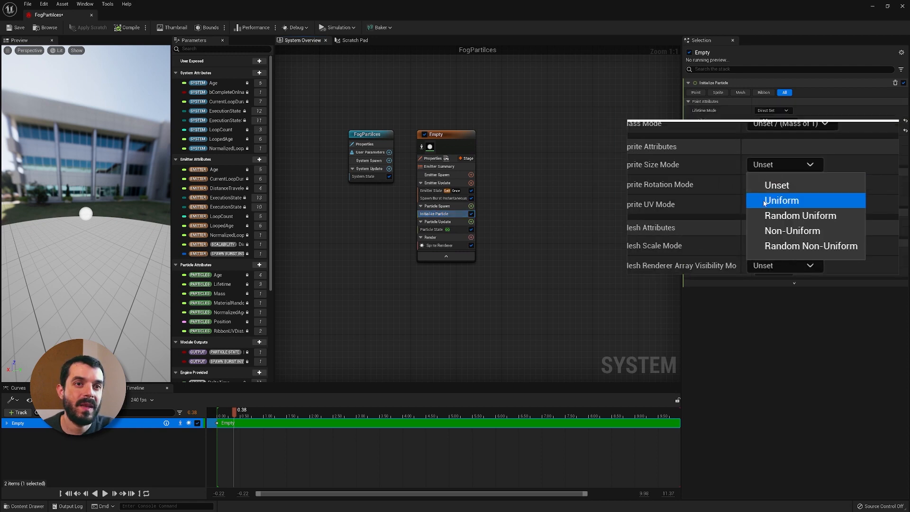
click(778, 199)
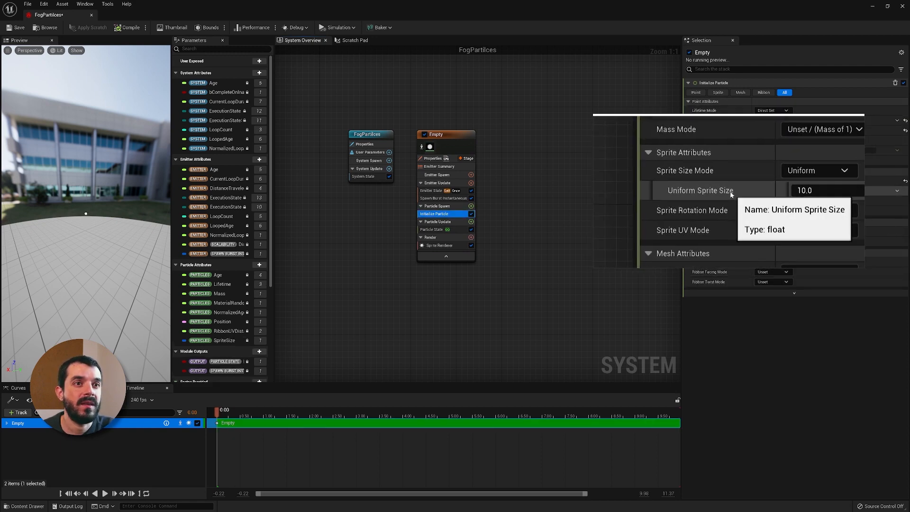
click(770, 190)
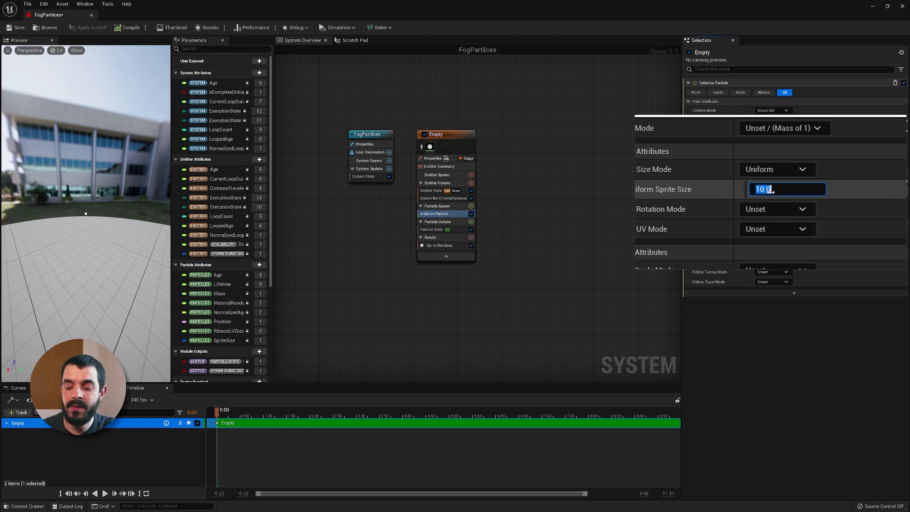
key(Return)
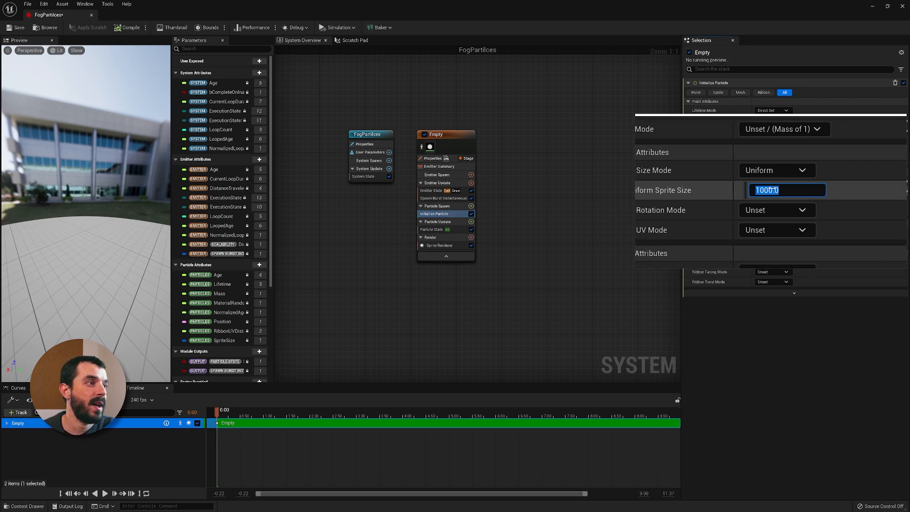
drag(770, 190, 739, 193)
scroll(114, 217, down, 5)
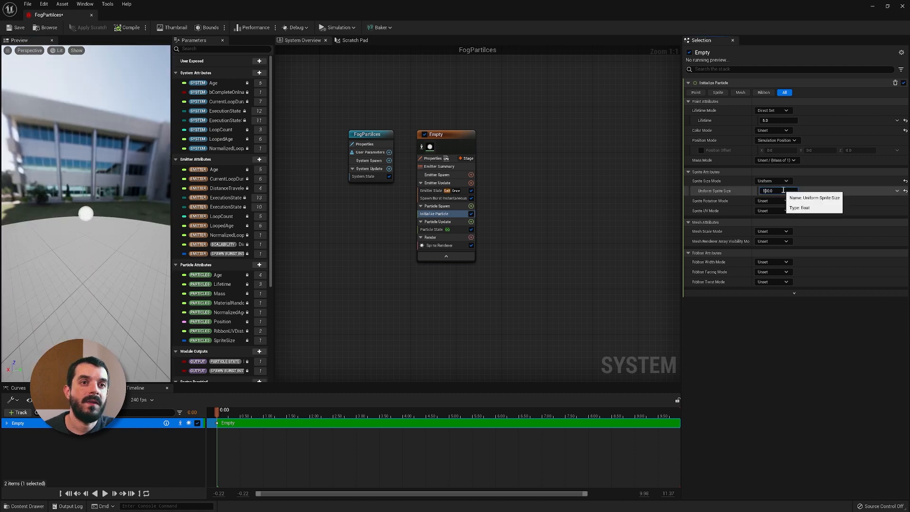
text(0)
key(Return)
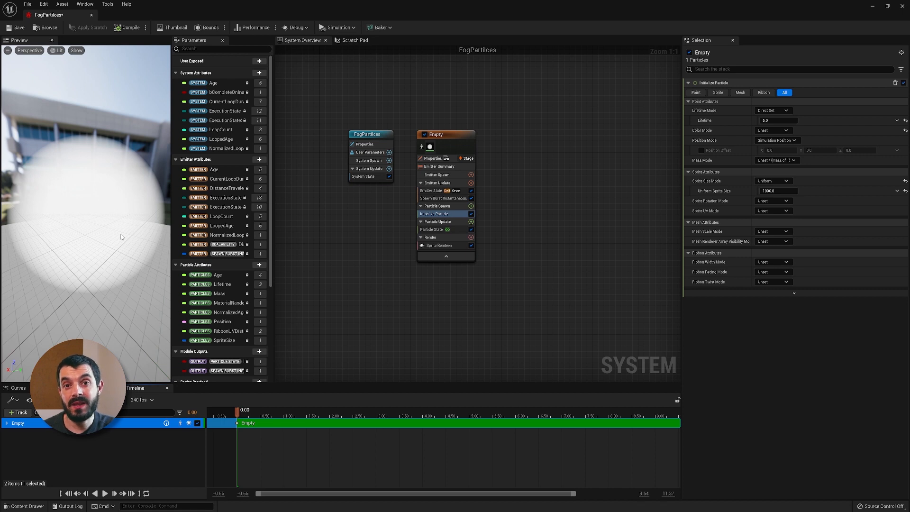
drag(243, 410, 294, 407)
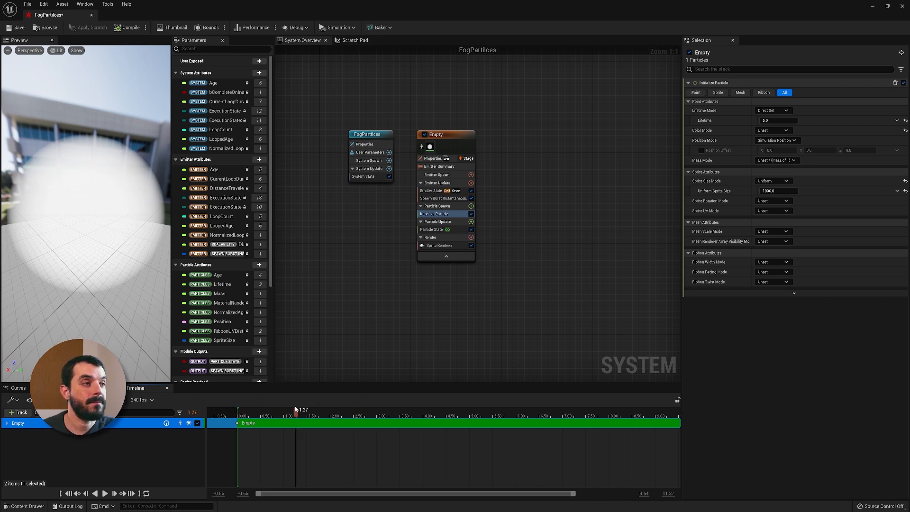
drag(137, 213, 140, 211)
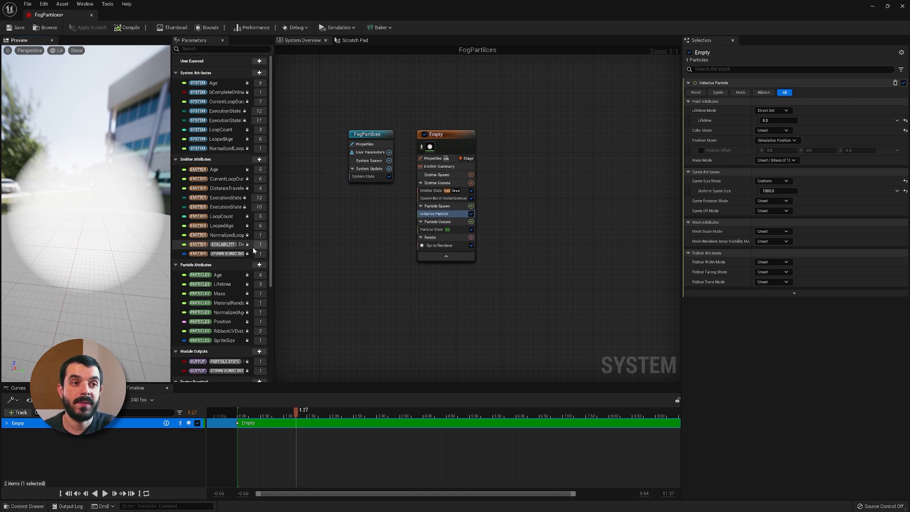
Assign the FogVolume material to the emitter's Sprite Renderer and save the Niagara system
click(448, 245)
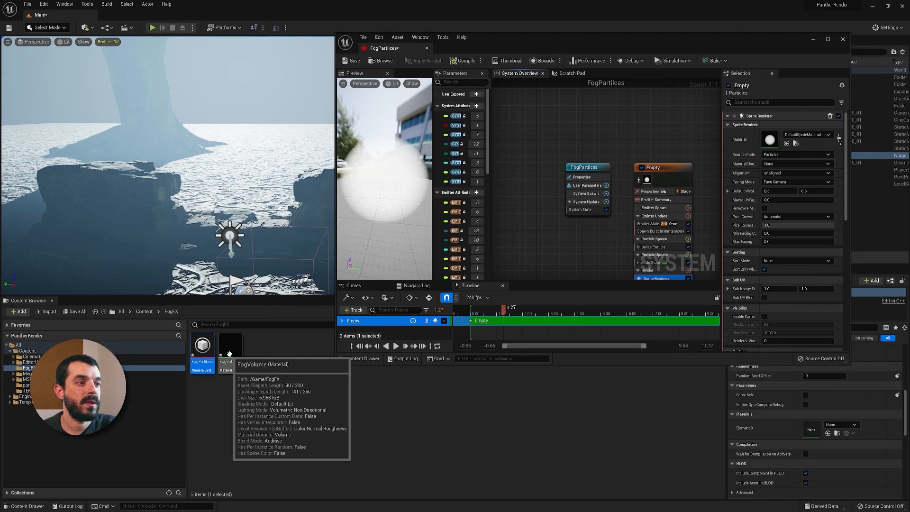
drag(230, 353, 769, 138)
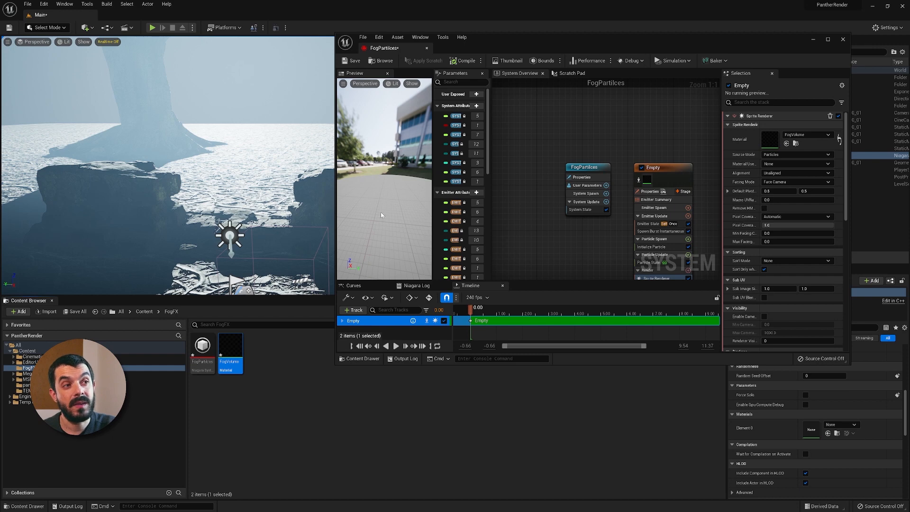
mouse_move(380, 211)
mouse_down()
mouse_move(398, 213)
mouse_move(385, 214)
mouse_up()
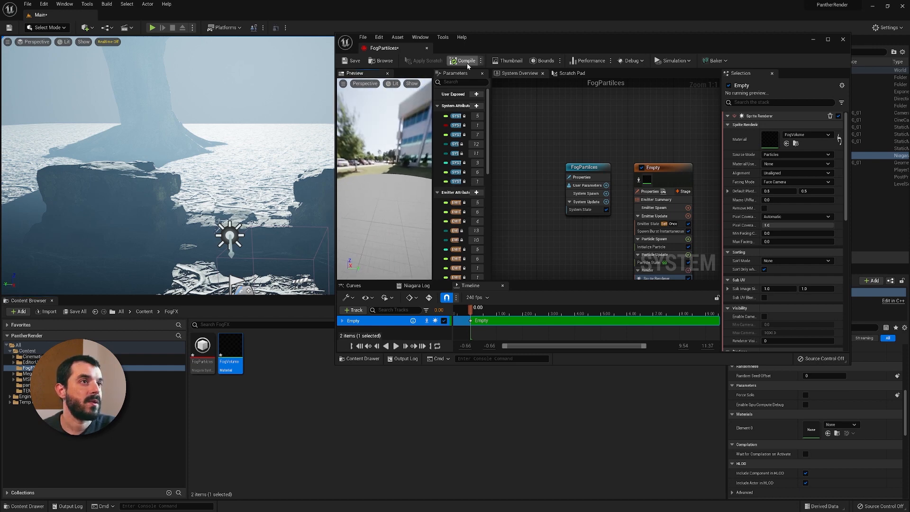
click(351, 61)
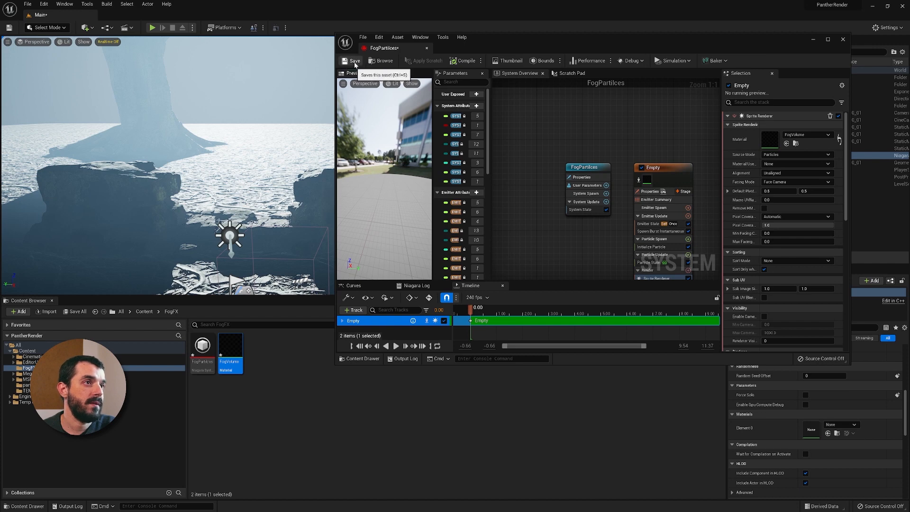
Rename the fog material FogVolume_MAT and the Niagara system FogPartilces_NG, and save the system
click(230, 362)
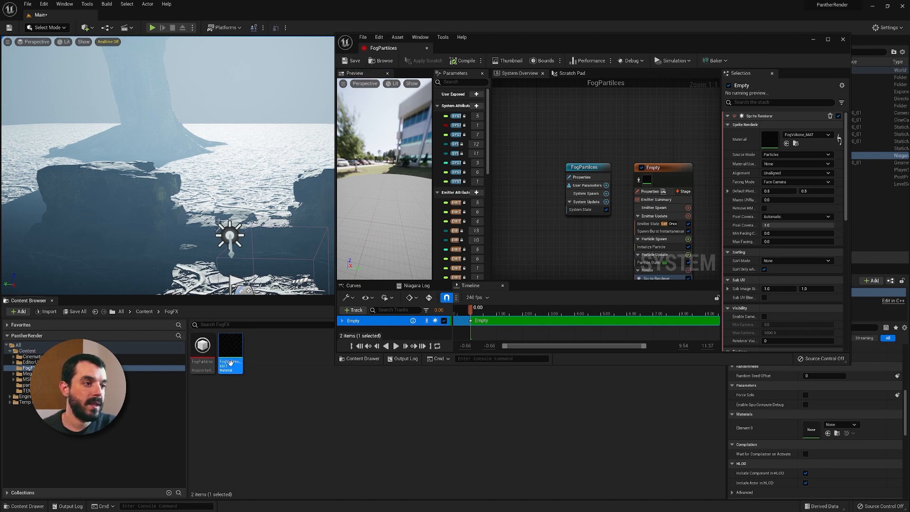
click(204, 364)
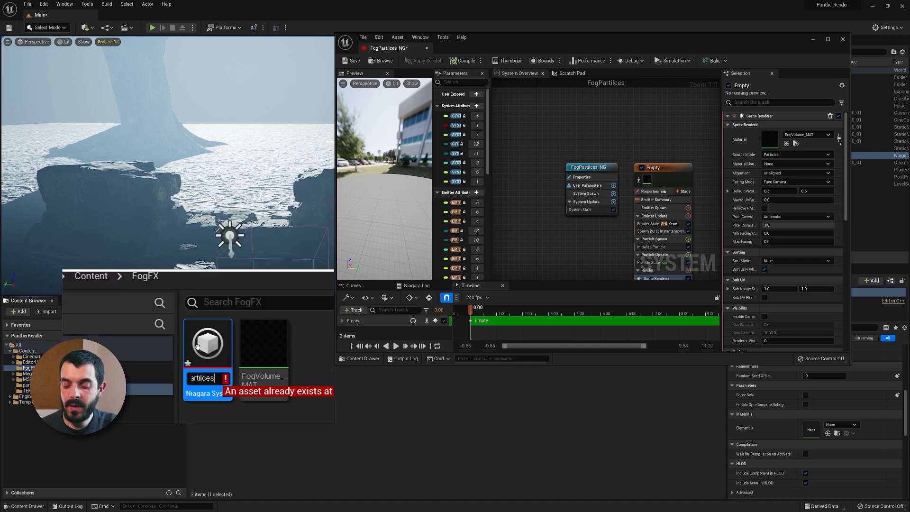
text(_NG)
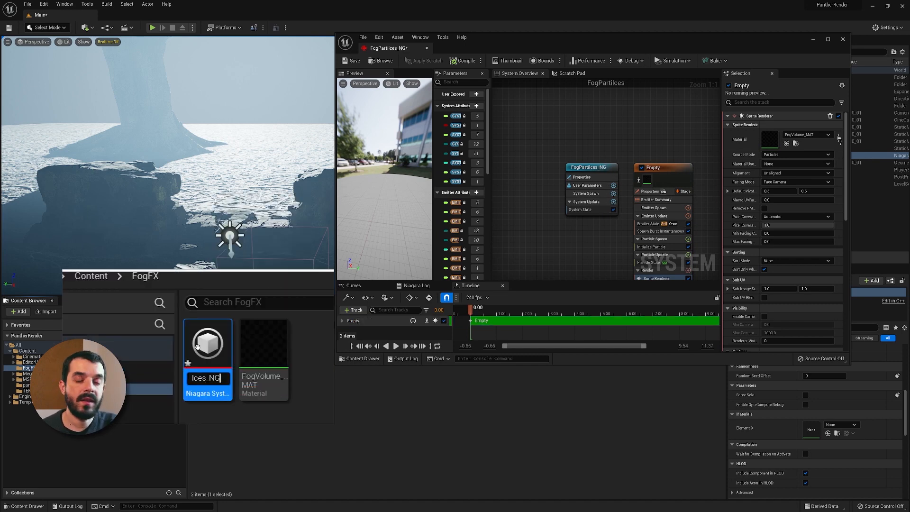
key(Return)
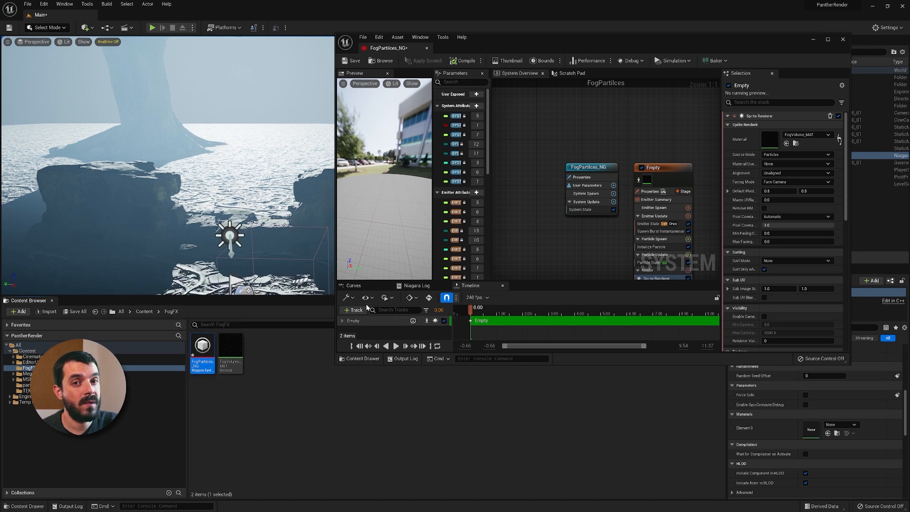
click(352, 61)
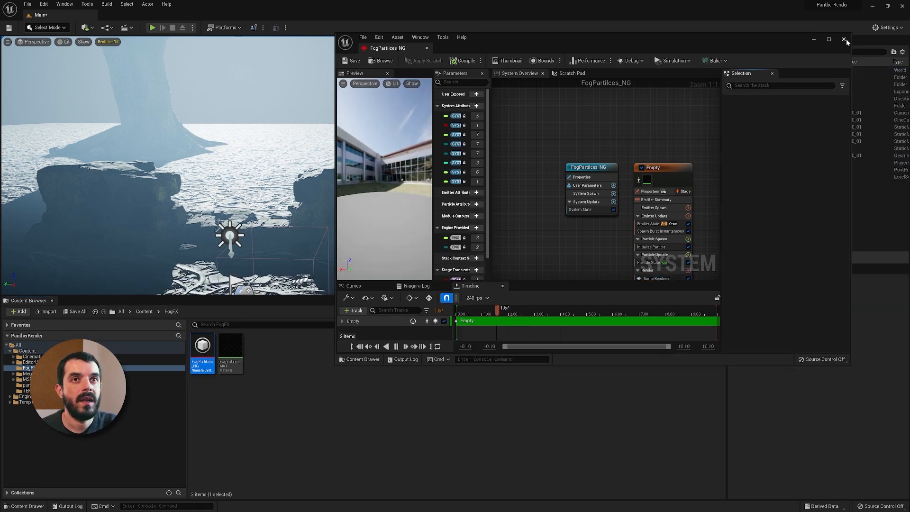
Close the Niagara editor, place FogPartilces_NG in the level, and shift it sideways toward the key light, undoing the extra move
click(843, 39)
drag(203, 356, 517, 230)
right_drag(631, 248, 720, 245)
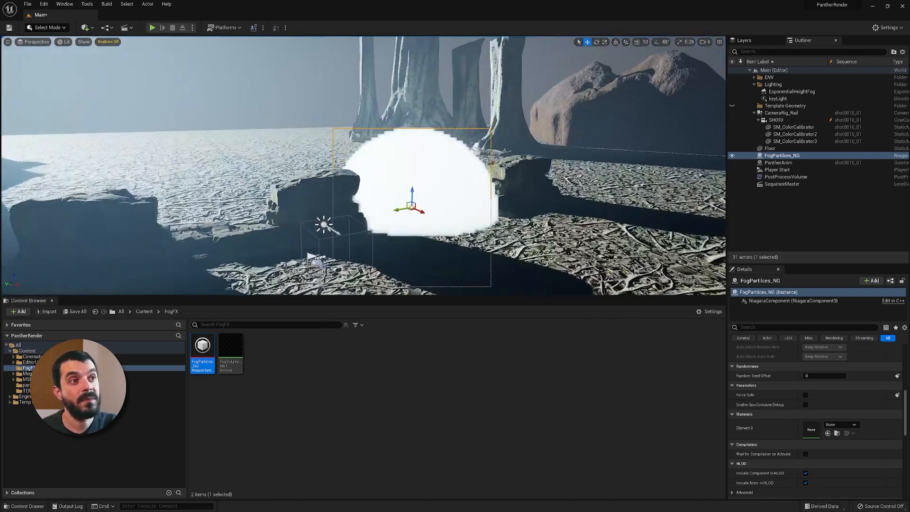
drag(398, 209, 323, 221)
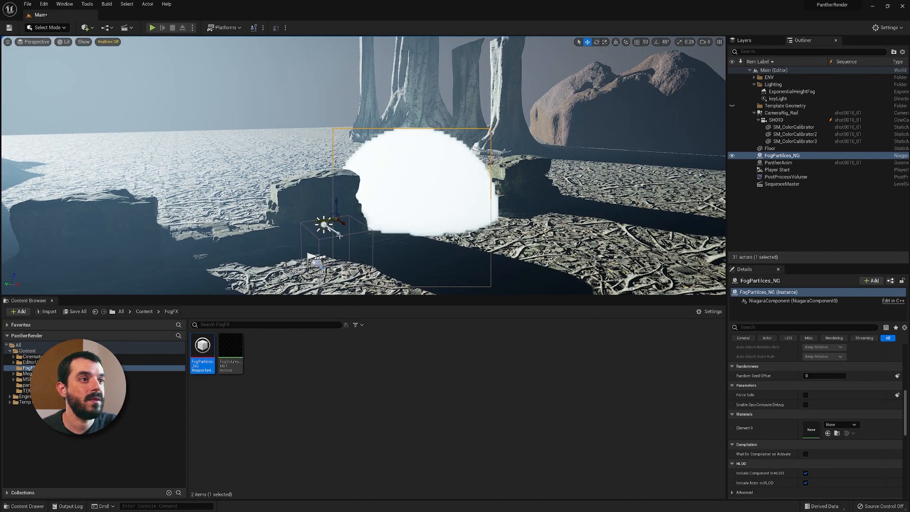
right_drag(323, 221, 299, 221)
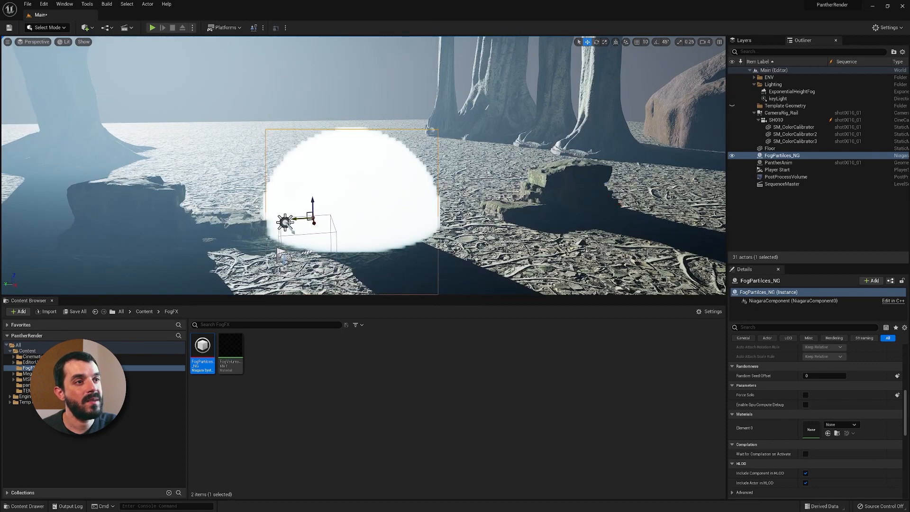
drag(306, 216, 118, 102)
key(ctrl+z)
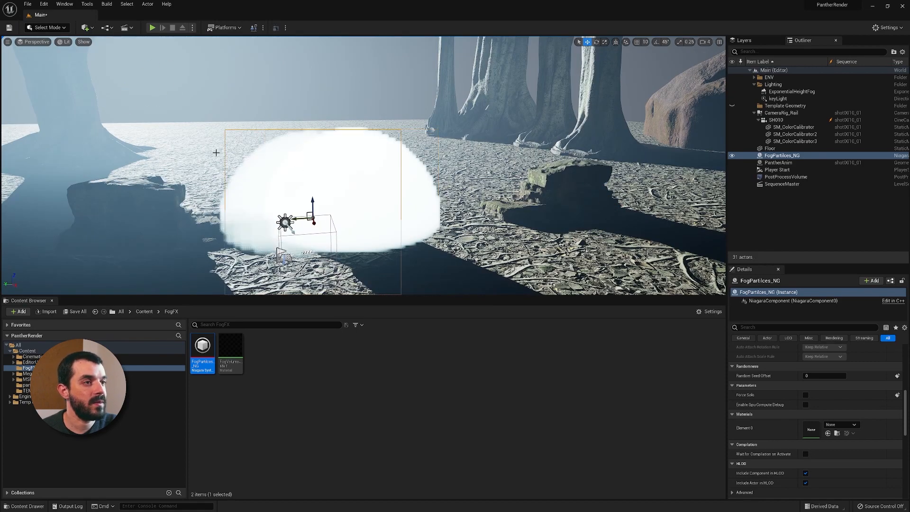
Try to move the placed FogPartilces_NG fog across the level by repositioning its actor
right_drag(215, 152, 360, 165)
key(s)
alt+drag(223, 220, 156, 221)
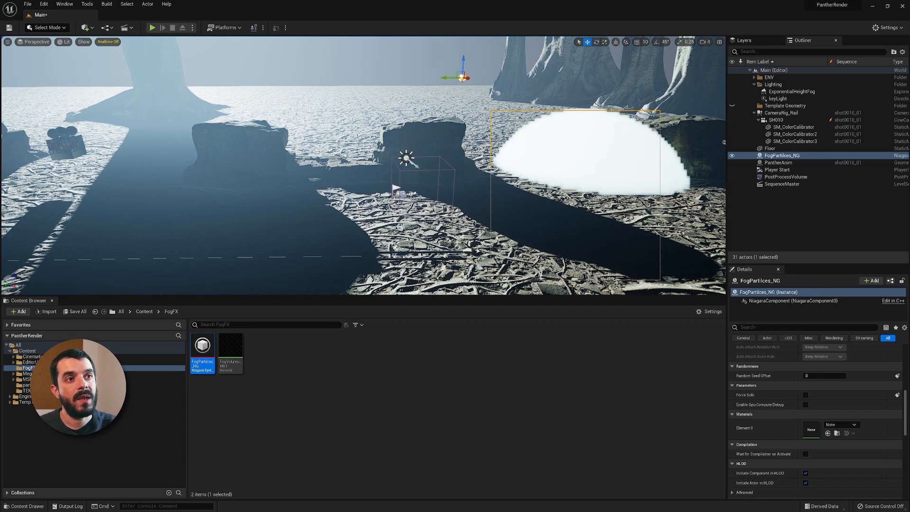
middle_drag(461, 76, 331, 99)
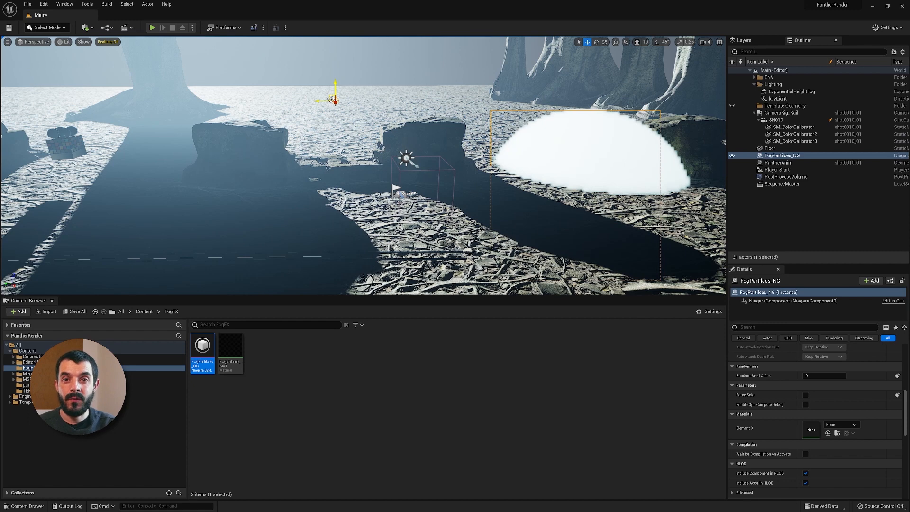
Open FogPartilces_NG and add a "Set new or existing parameter directly" module to the emitter's Particle Update group
double_click(203, 355)
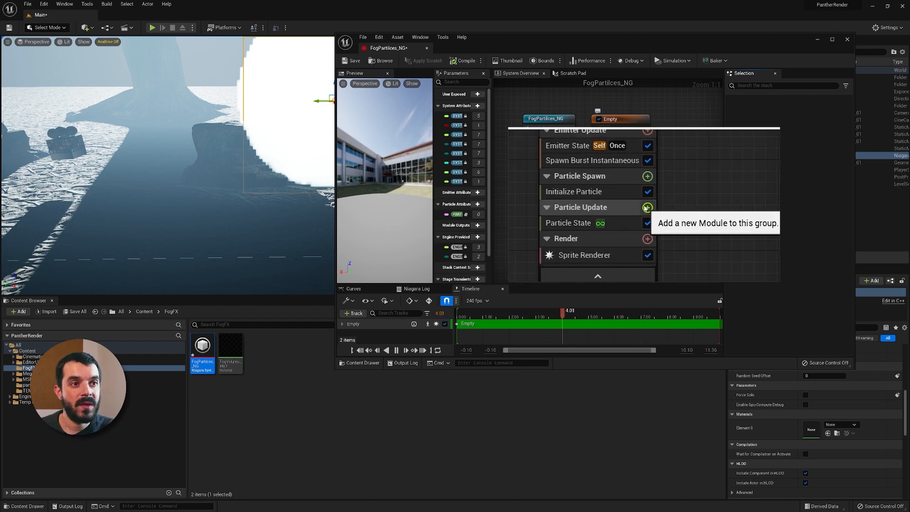
click(646, 207)
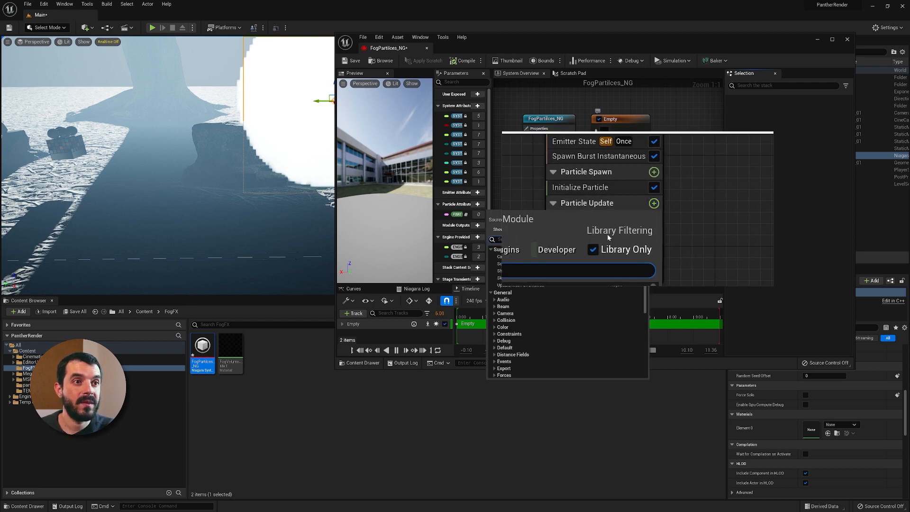
text(s)
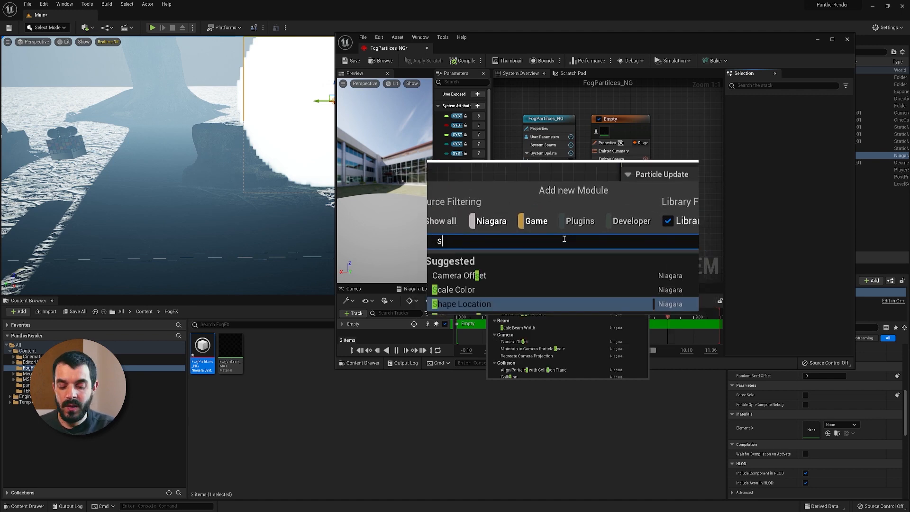
text(et new)
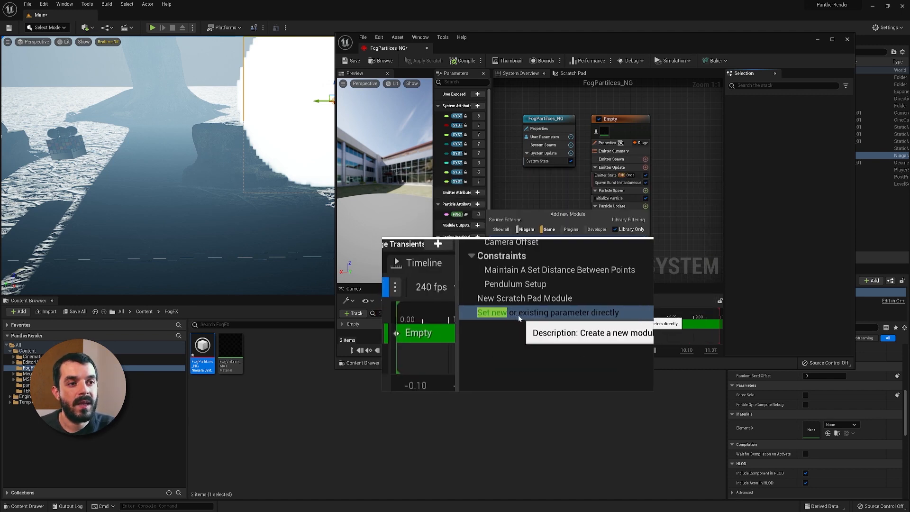
click(525, 315)
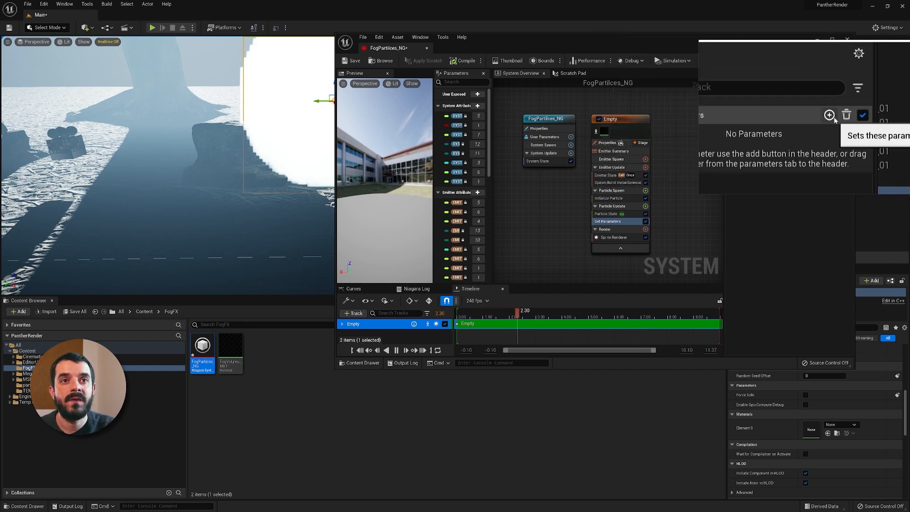
Add the PARTICLES Position parameter to the Set Parameters module and save the Niagara system
click(829, 115)
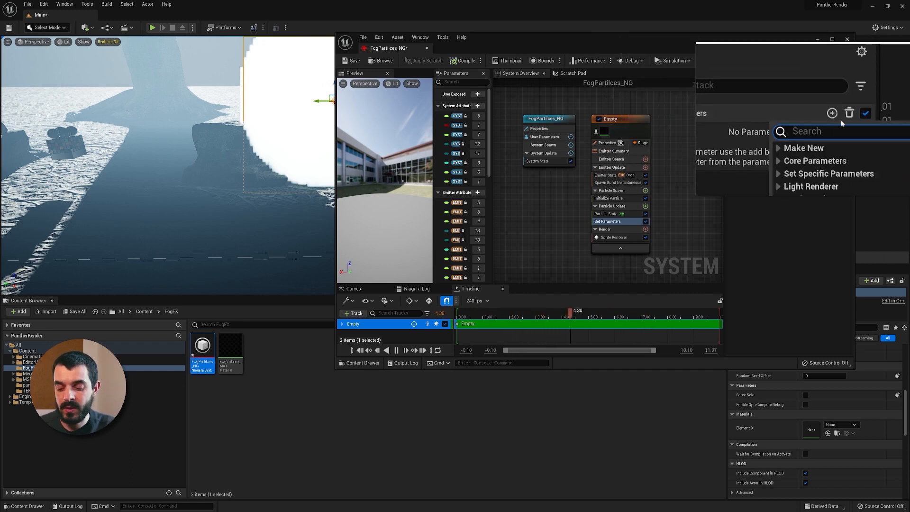
text(position)
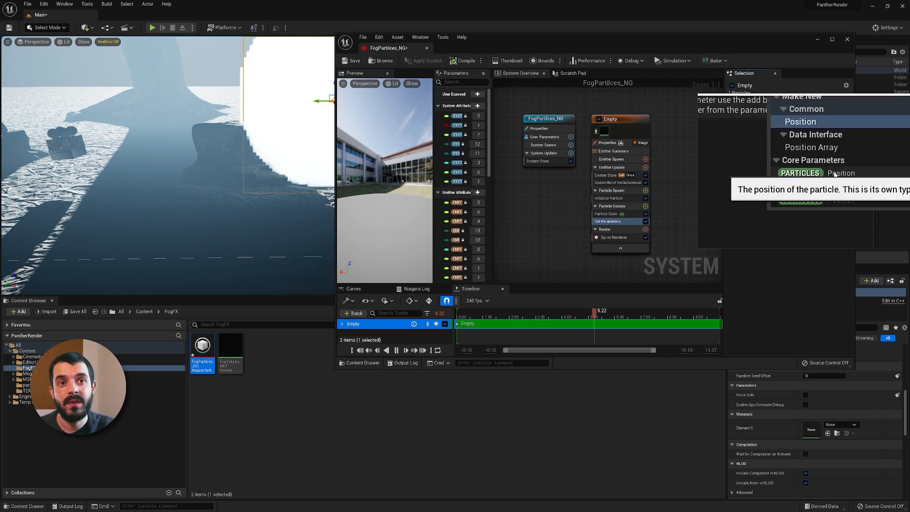
click(835, 175)
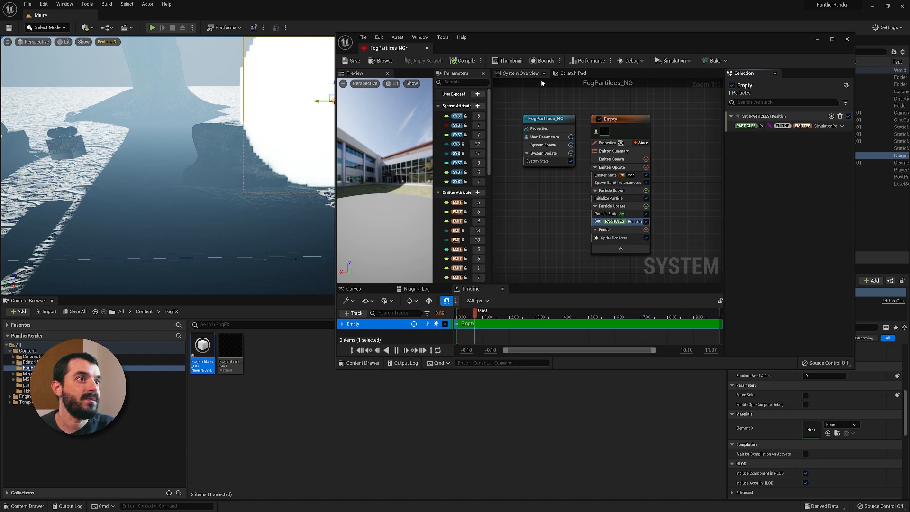
click(350, 60)
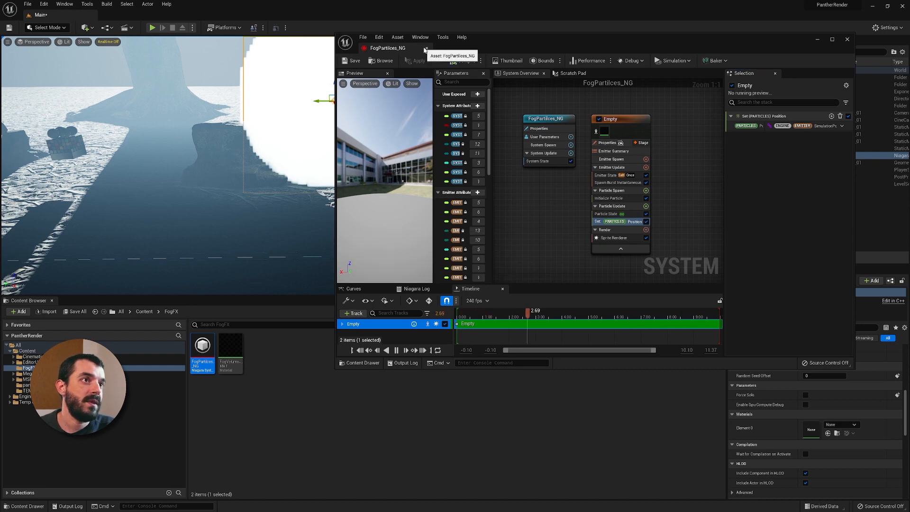
Close the Niagara editor, move FogPartilces_NG behind the key light, and focus the view on it
click(424, 49)
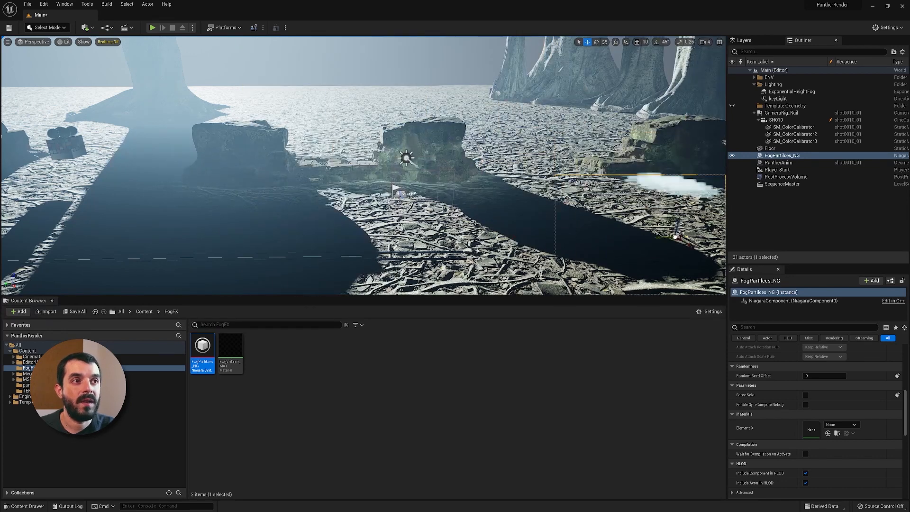
drag(676, 236, 501, 145)
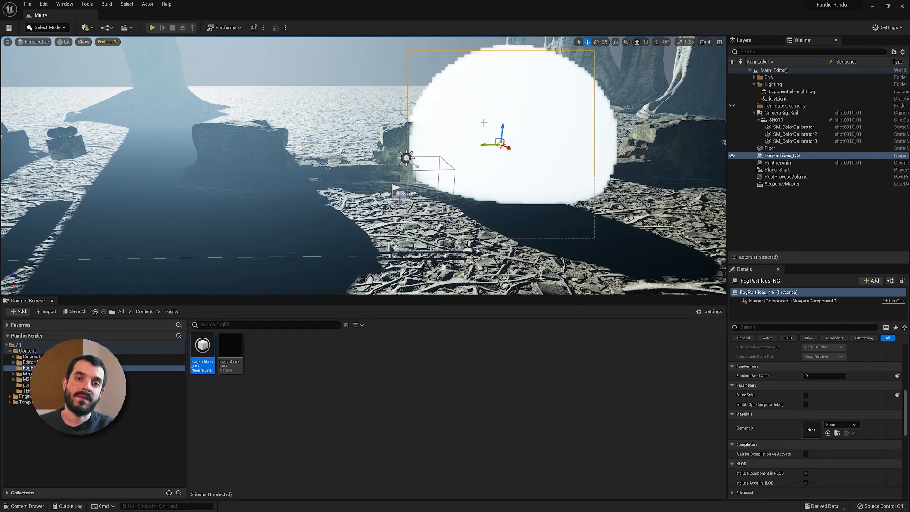
key(f)
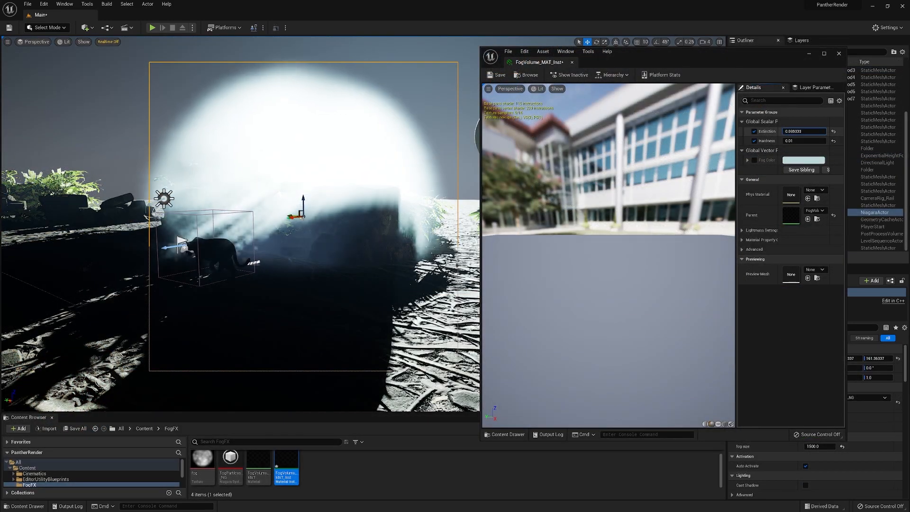
Try an Extinction of 0.37 in FogVolume_MAT_Inst, adjust it further, and undo the last change
text(0.37)
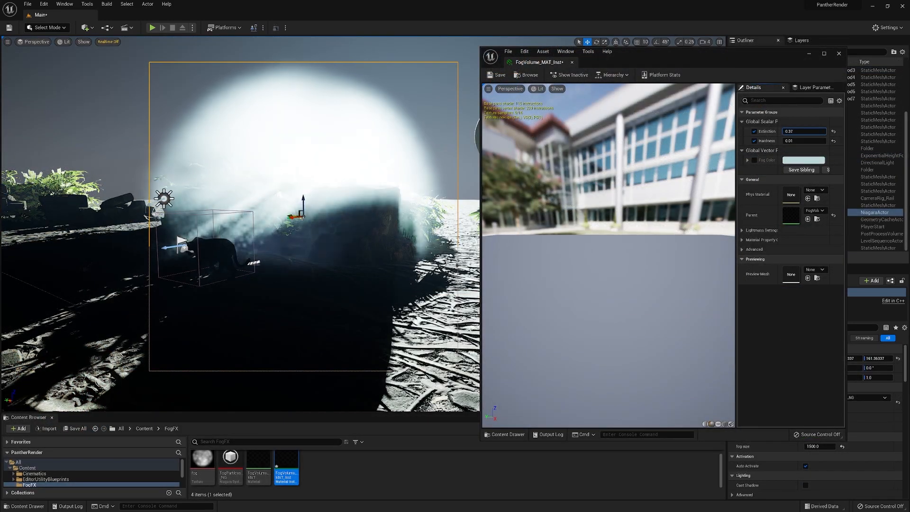
drag(800, 131, 819, 141)
key(ctrl+z)
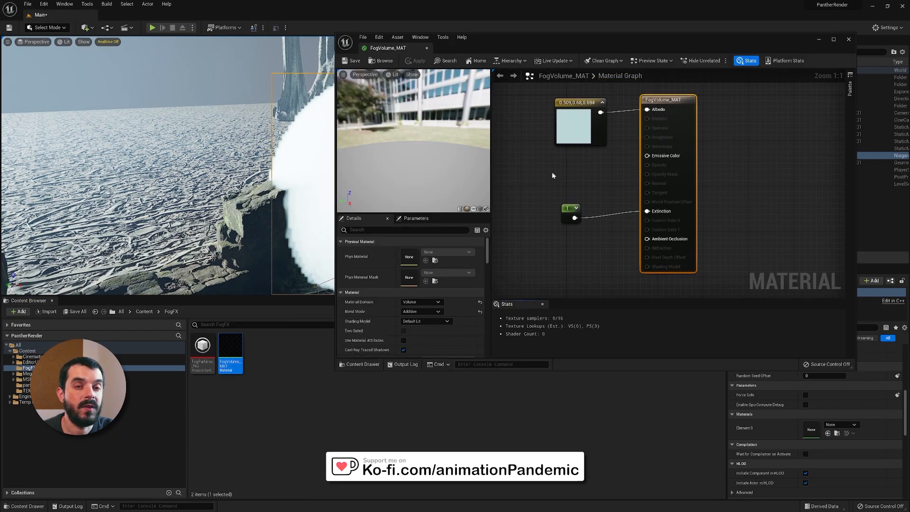
Maximize the FogVolume_MAT material editor, add a SphereMask node, and place it beside the color constant
double_click(571, 51)
right_click(457, 200)
text(sphere)
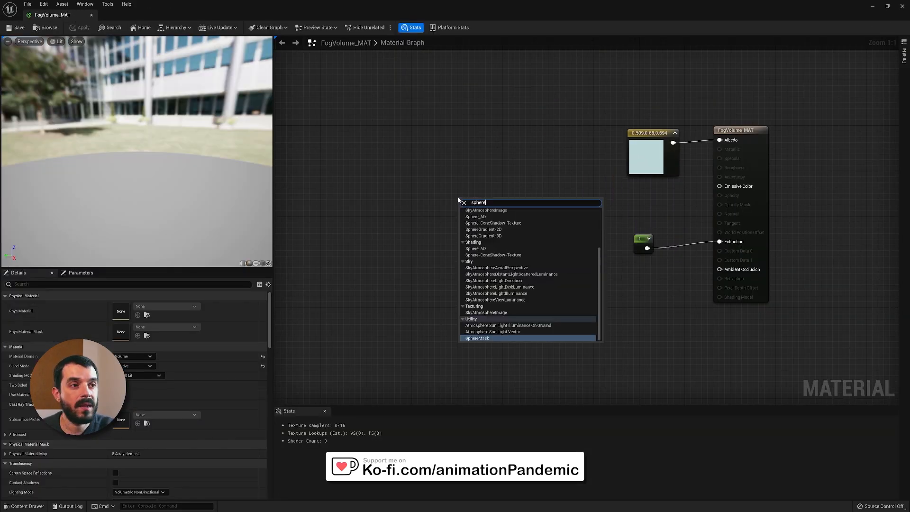
key(Return)
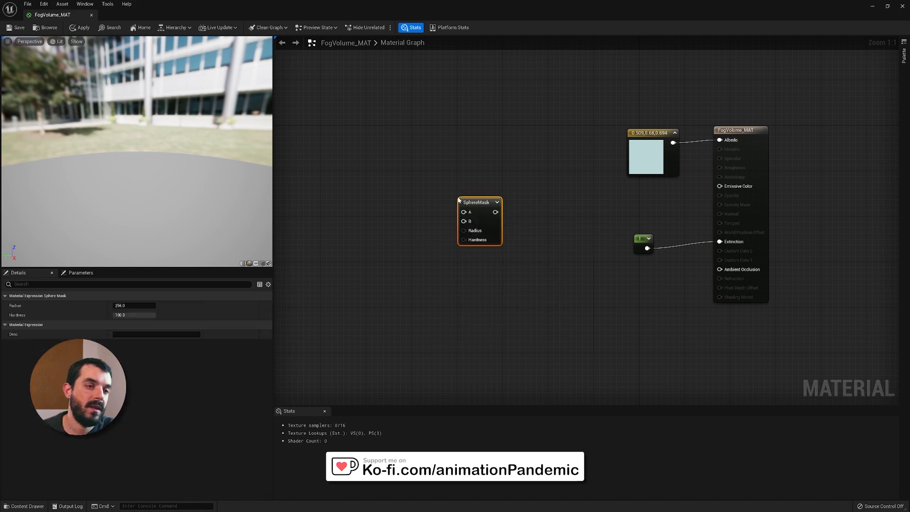
drag(489, 198, 578, 165)
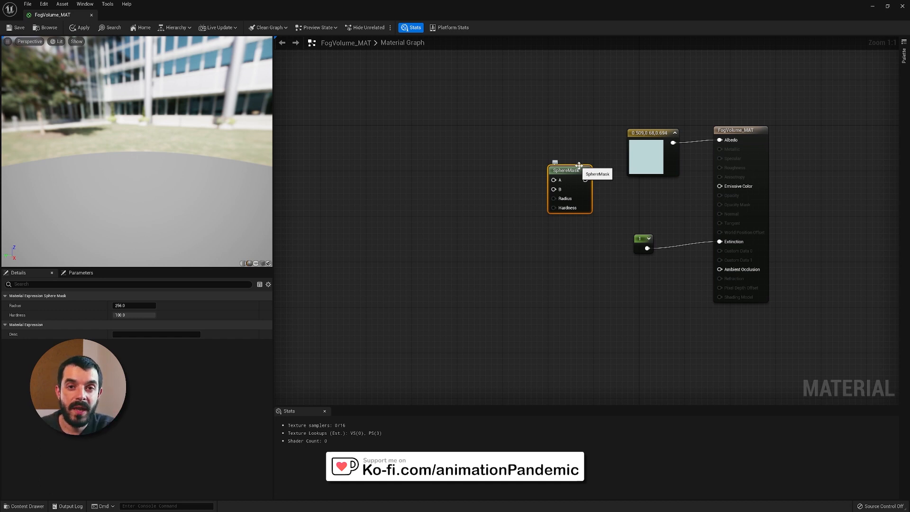
Add WorldPosition, ParticlePositionWS and ParticleRadius nodes to the FogVolume_MAT graph beside the SphereMask
click(456, 183)
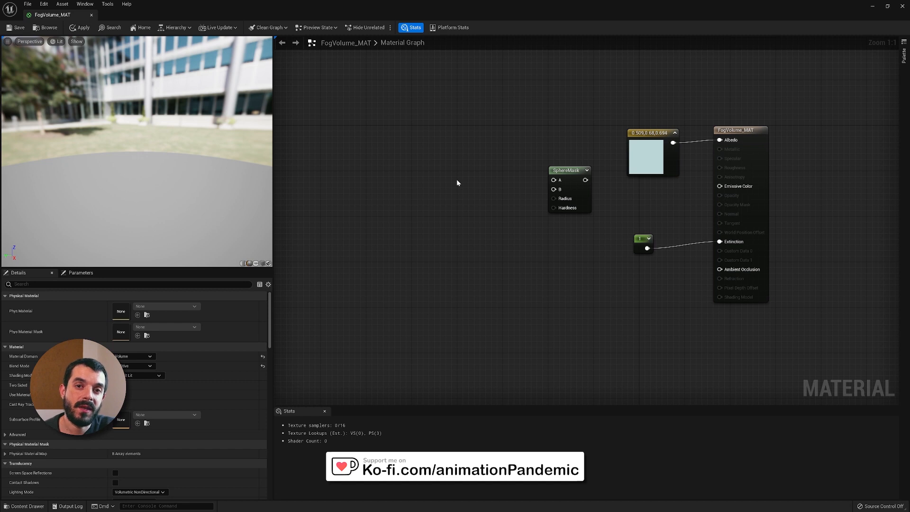
right_click(467, 158)
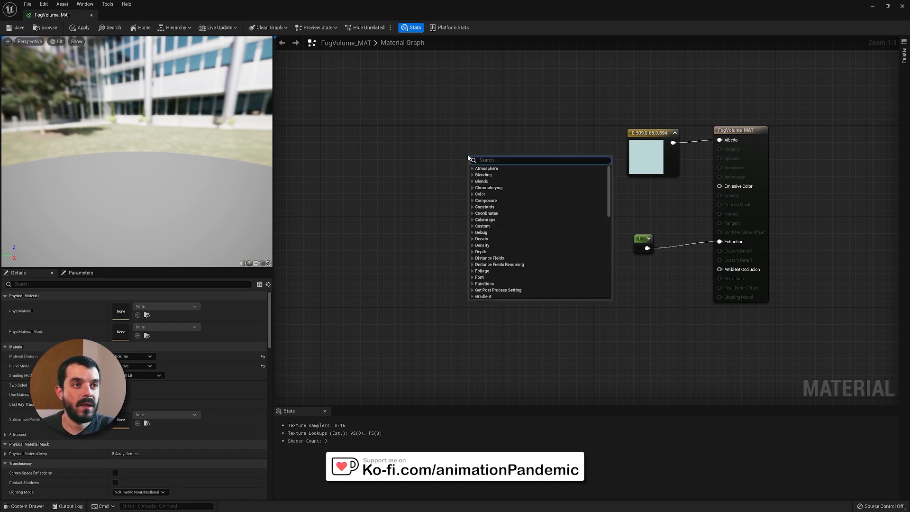
text(position)
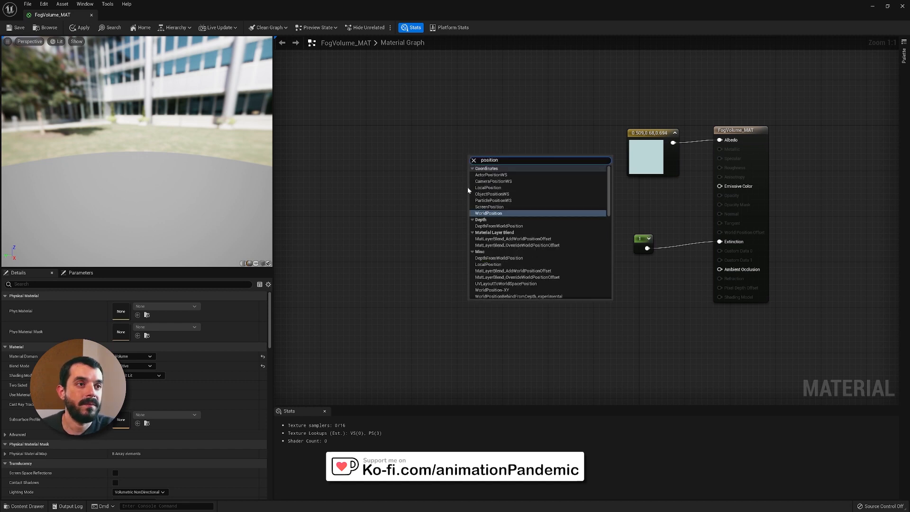
click(488, 213)
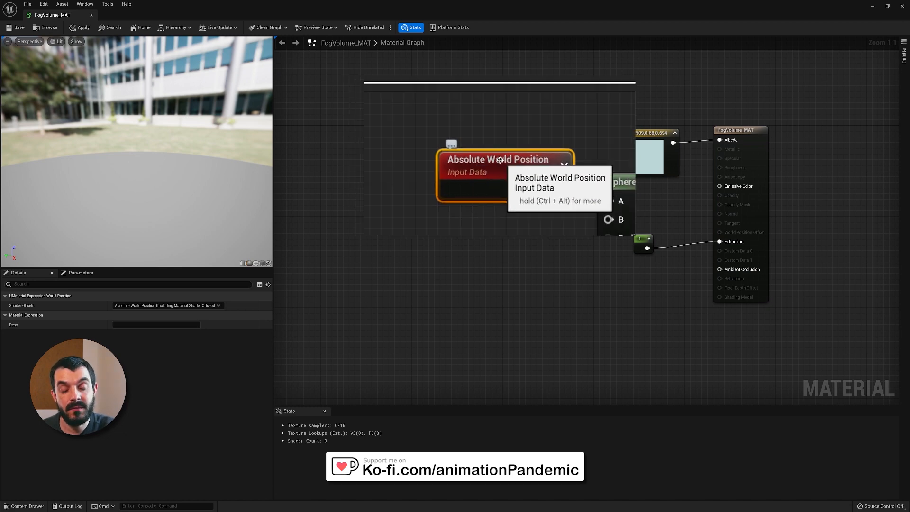
right_click(483, 190)
text(particle pos)
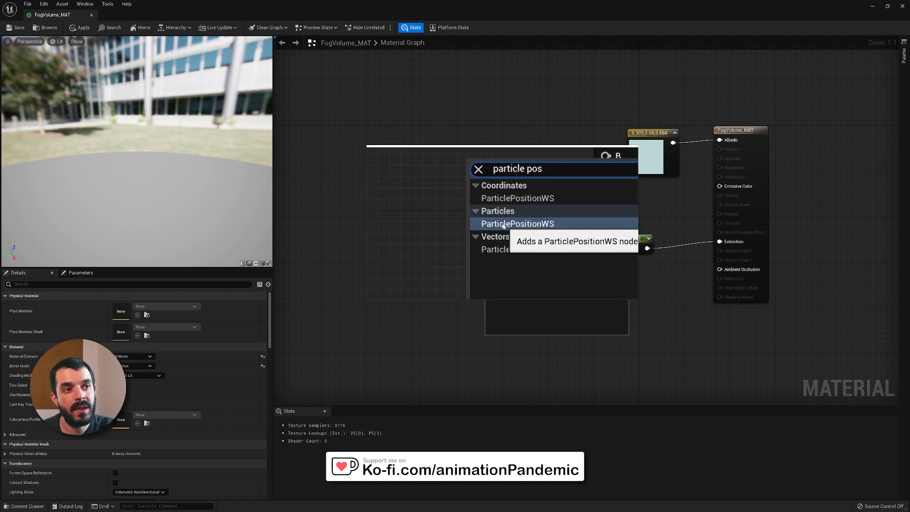
click(503, 224)
right_click(505, 221)
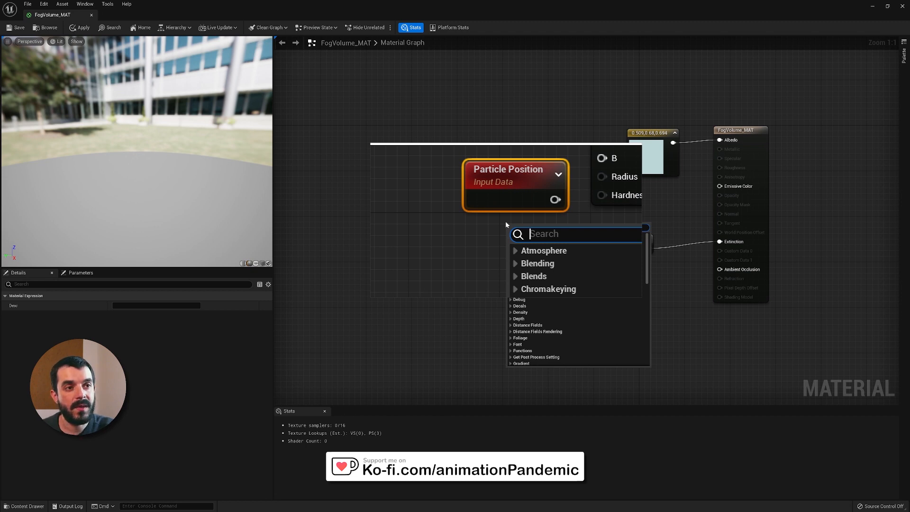
text(particler)
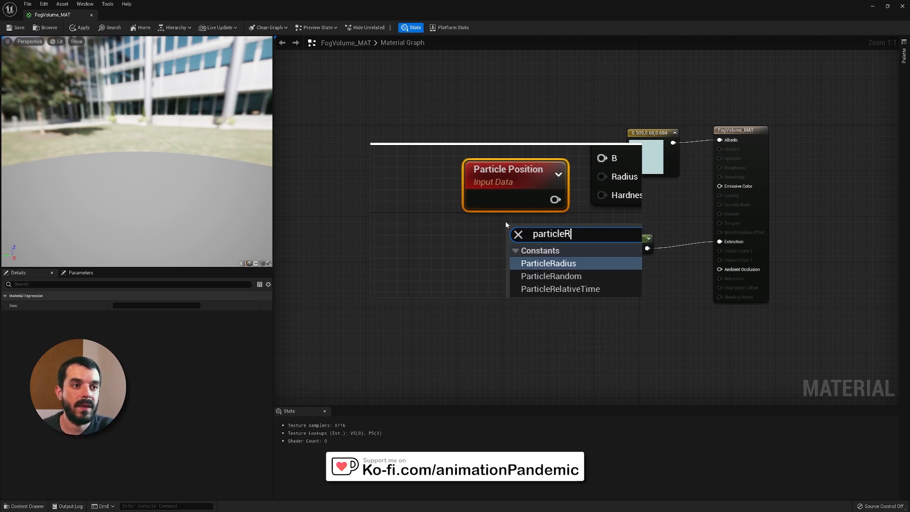
key(Return)
Connect Absolute World Position to SphereMask input A, Particle Position to B, and Particle Radius to Radius
scroll(474, 216, down, 3)
drag(529, 174, 553, 181)
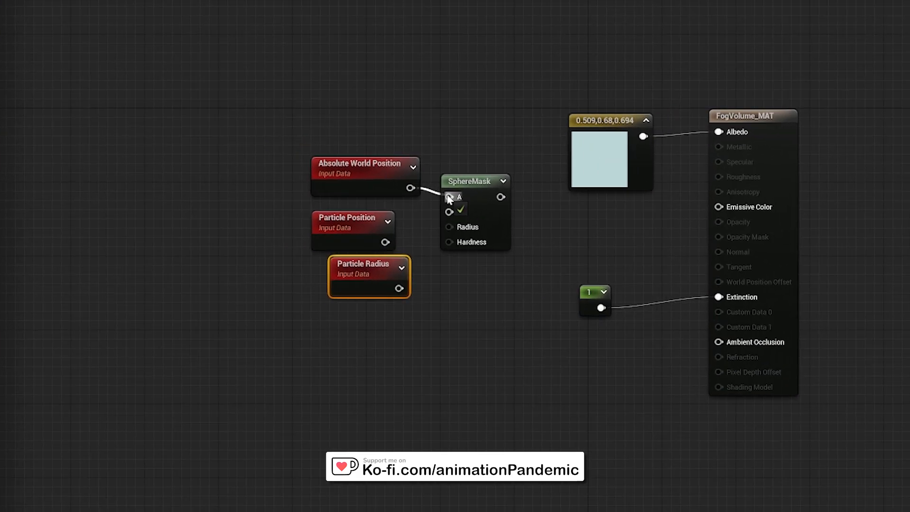
drag(388, 209, 387, 207)
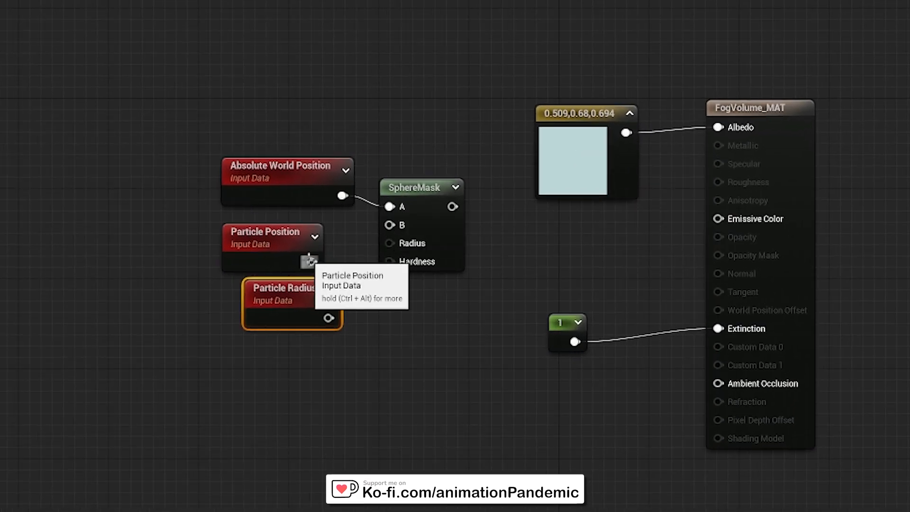
drag(312, 261, 389, 225)
drag(282, 316, 390, 243)
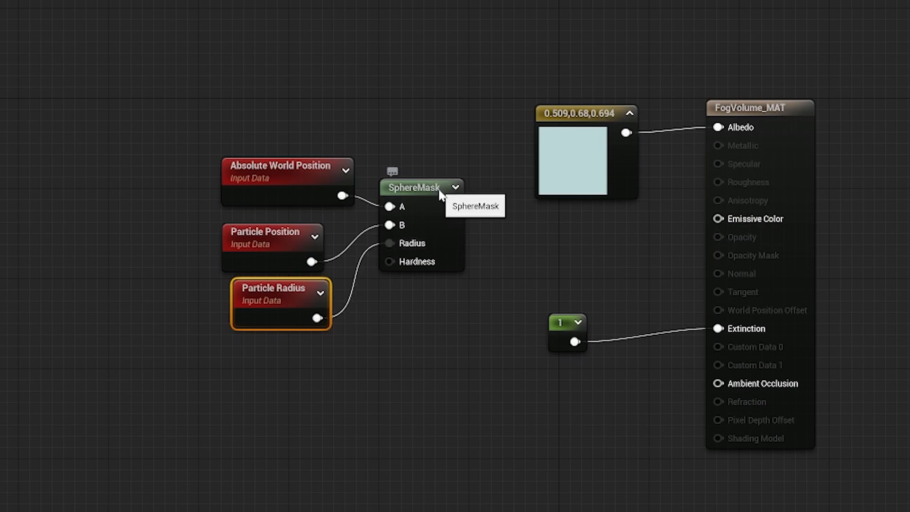
click(417, 190)
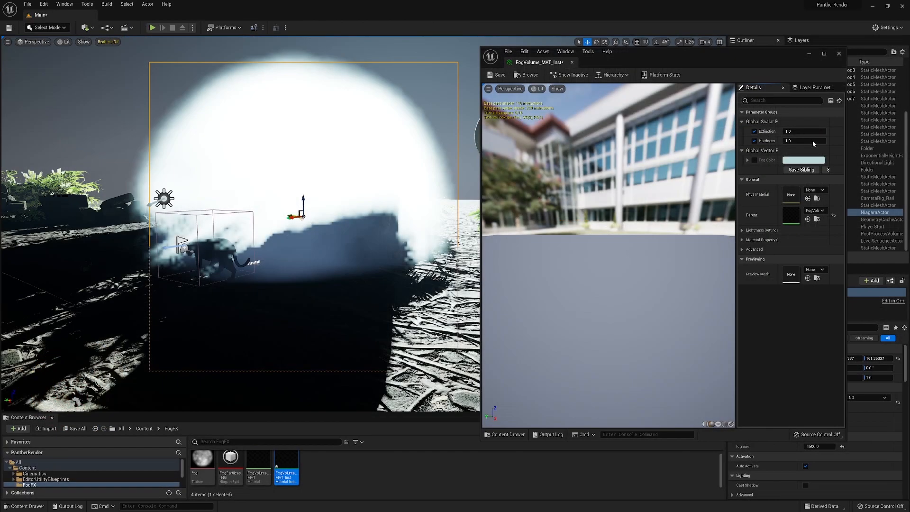
Try a lower Hardness in FogVolume_MAT_Inst to compare the edge of the fog
drag(813, 143, 763, 143)
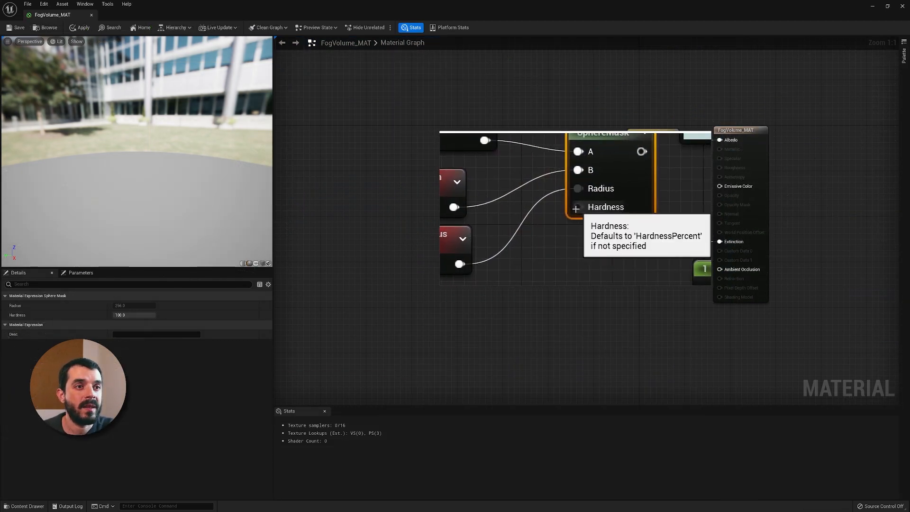
Promote the SphereMask's Hardness input to a parameter and place its node below the Particle Radius node
right_click(575, 209)
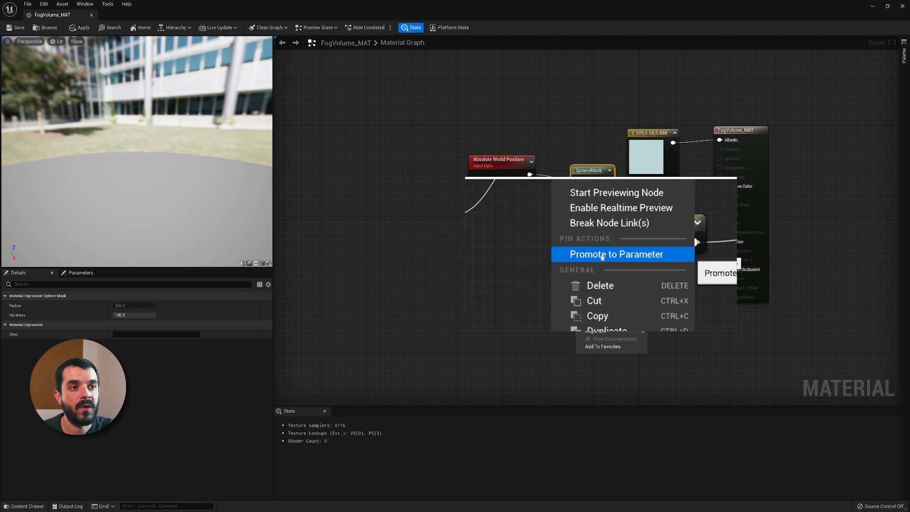
click(601, 256)
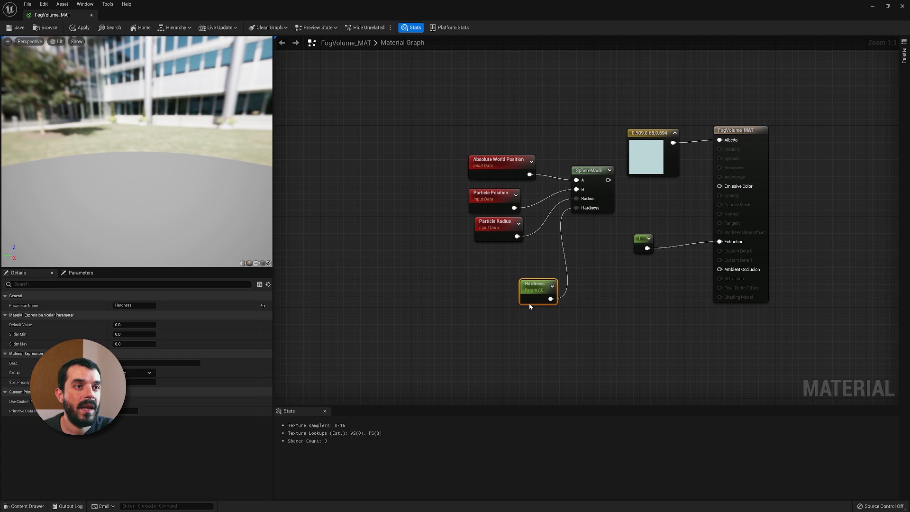
drag(530, 305, 485, 300)
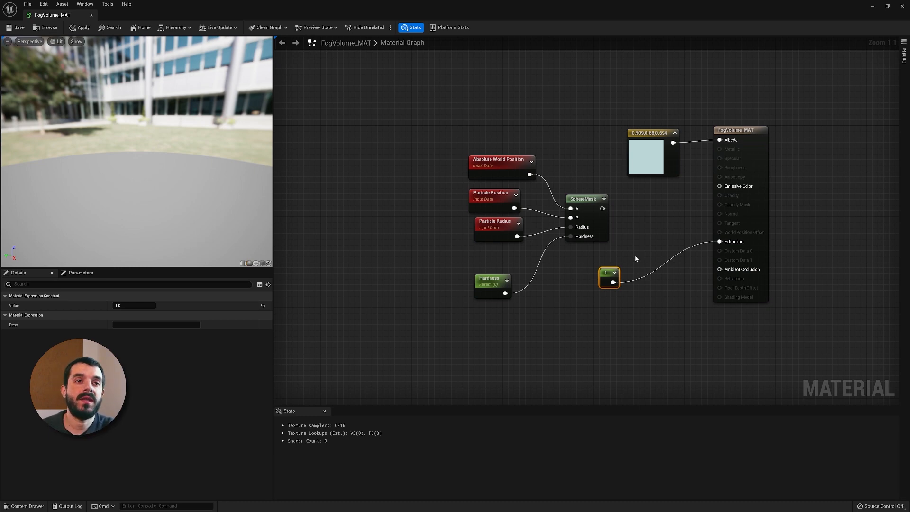
Add a Multiply node combining the SphereMask output with the constant 1, and feed its result into the material's Extinction input
drag(719, 242, 668, 225)
text(multi)
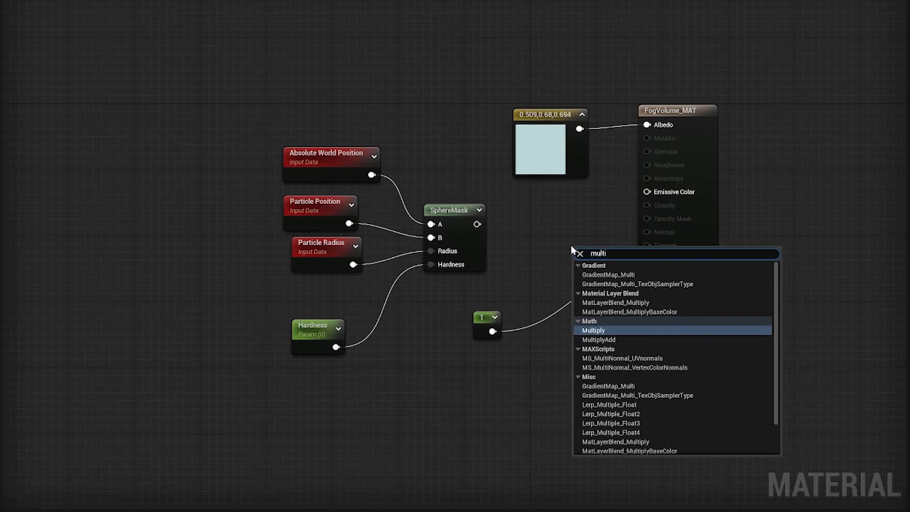
key(Return)
drag(604, 248, 562, 231)
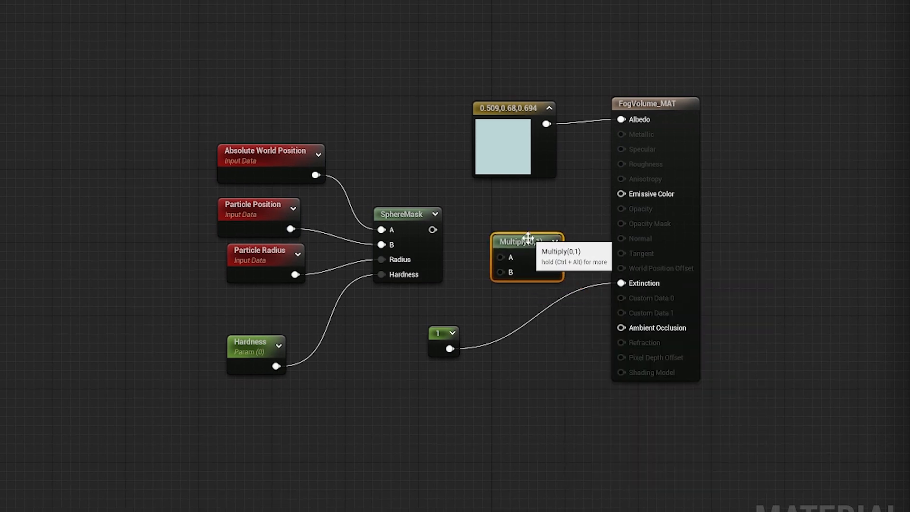
drag(432, 229, 501, 257)
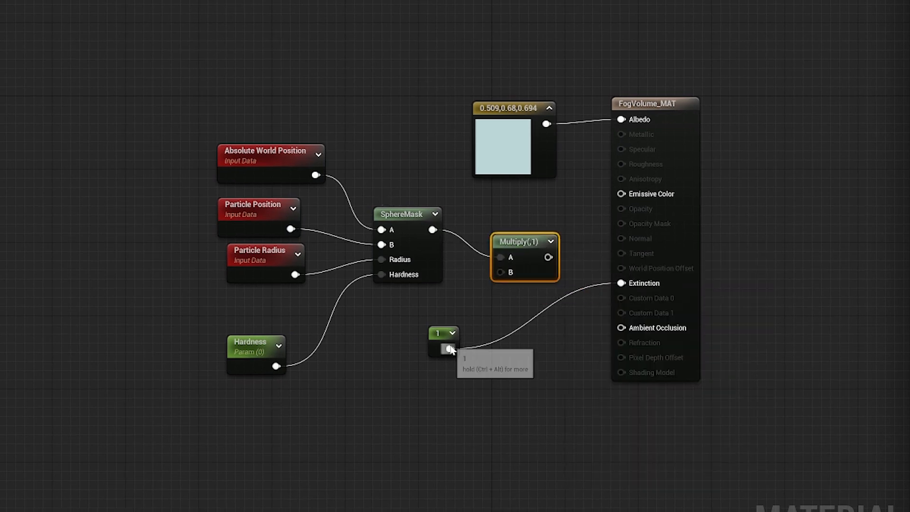
drag(450, 349, 620, 282)
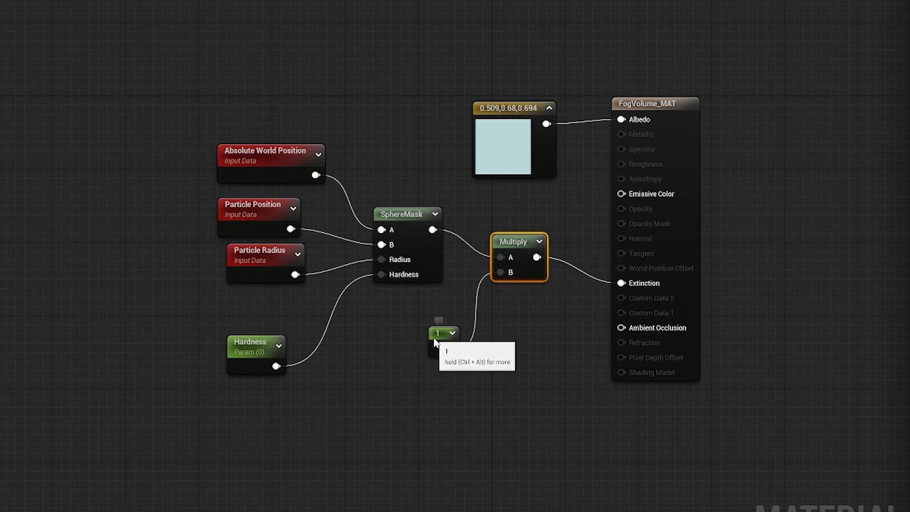
Move the constant node below the Multiply, convert it to a parameter named Extinction, and save the material
drag(436, 342, 414, 318)
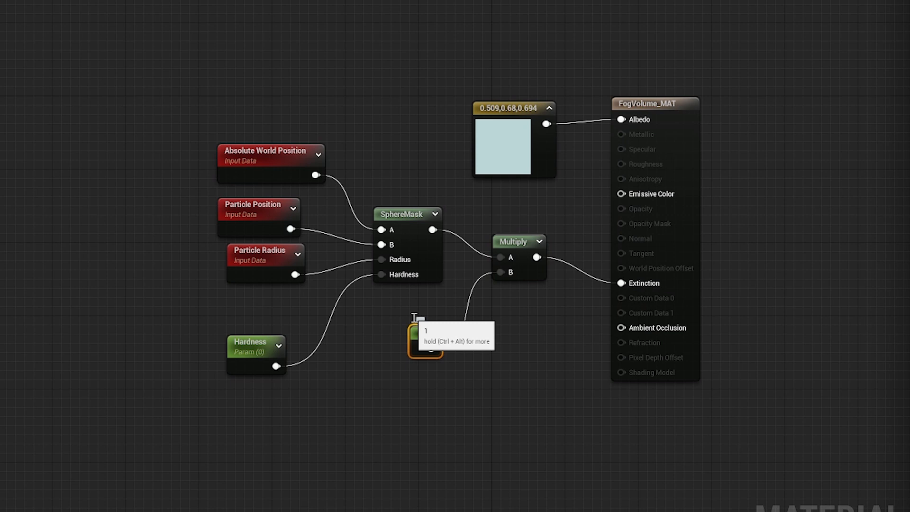
drag(424, 338, 423, 375)
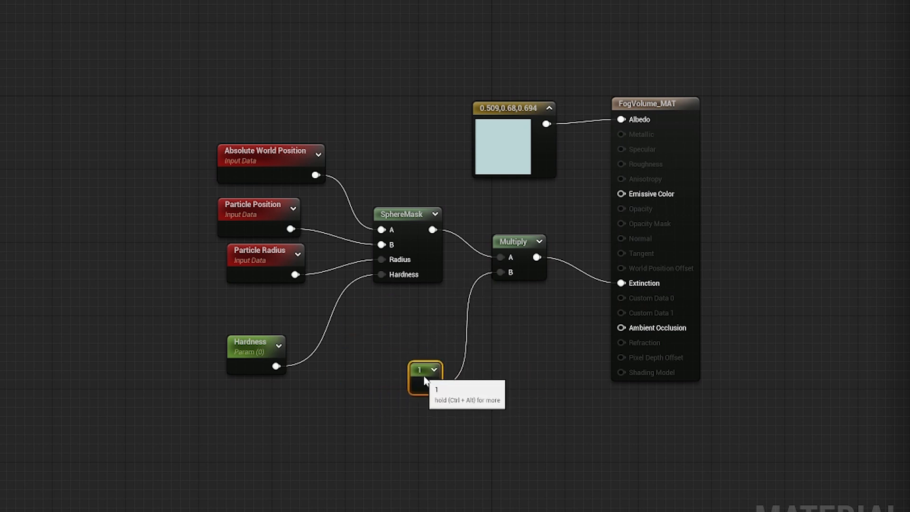
right_click(424, 373)
click(402, 372)
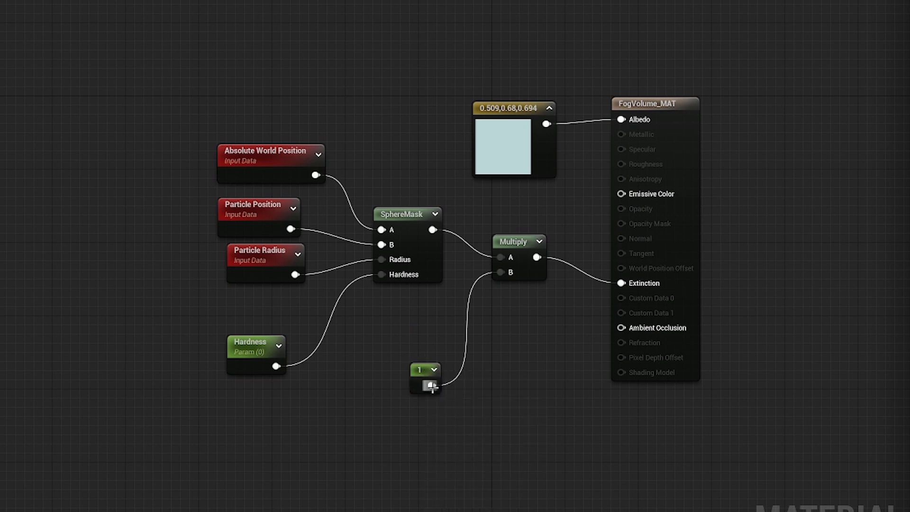
right_click(419, 372)
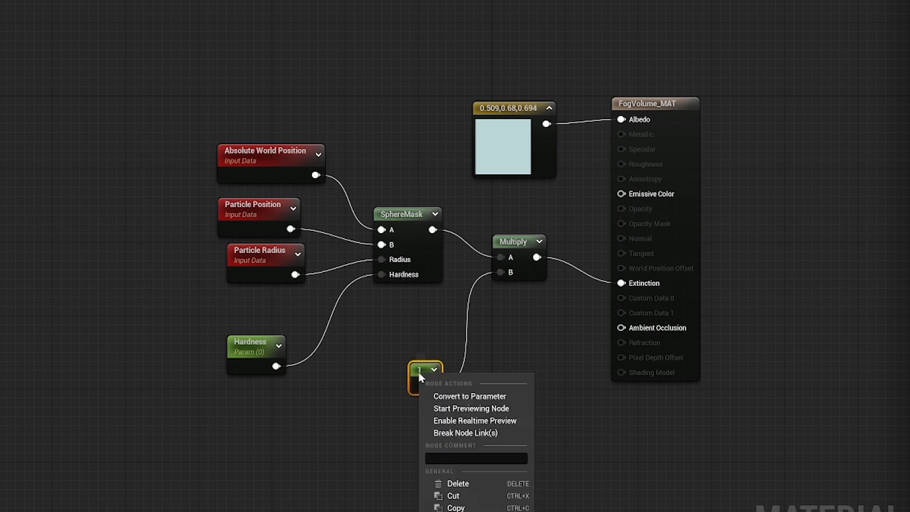
click(455, 394)
text(E)
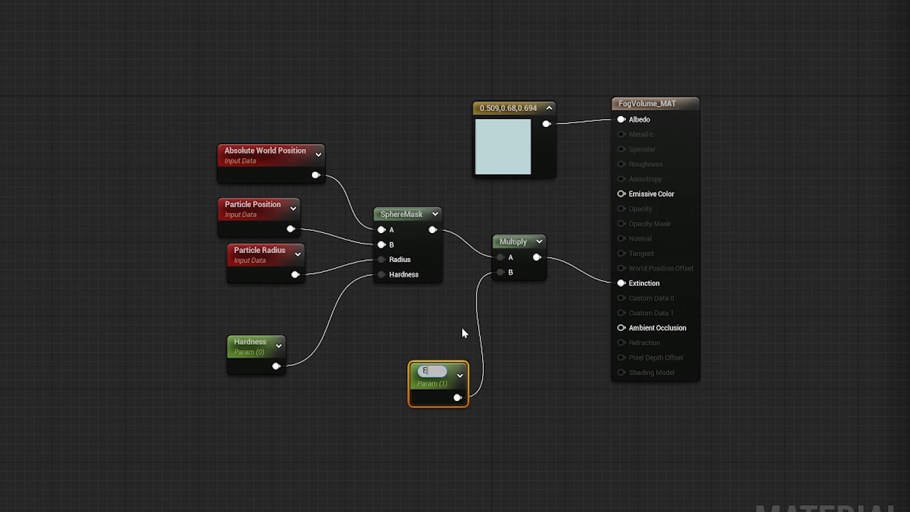
text(xtinction)
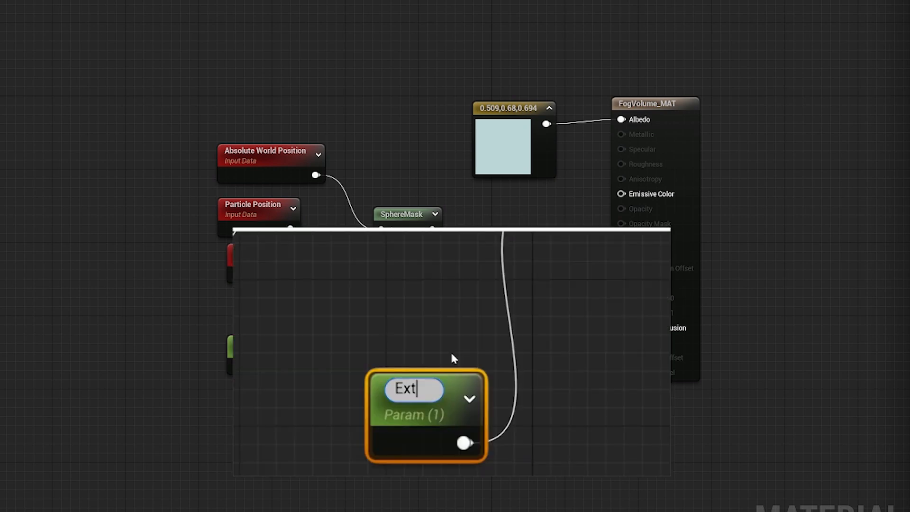
key(Return)
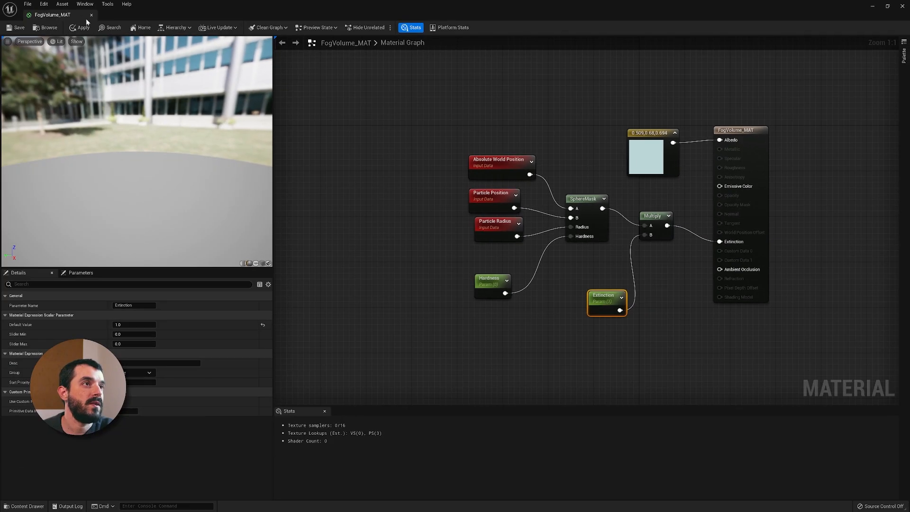
click(23, 29)
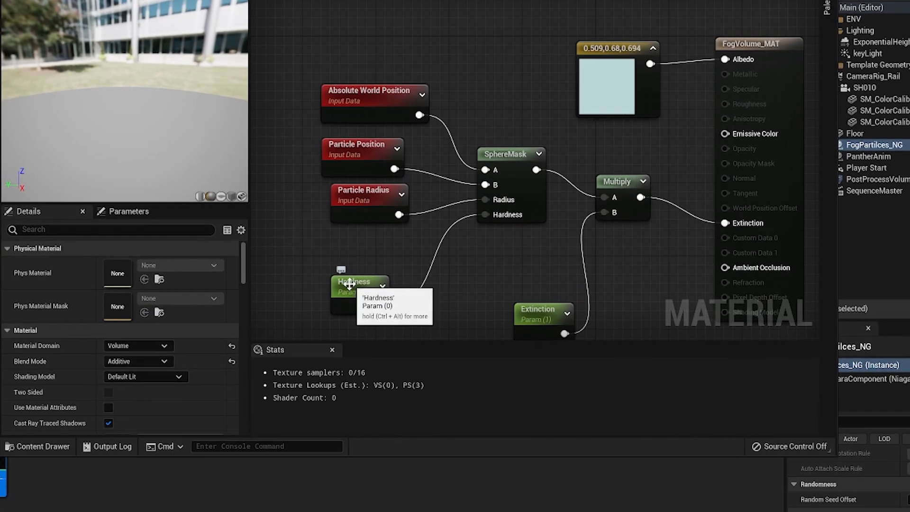
Set the Hardness parameter's default value to 1 and save FogVolume_MAT
click(349, 284)
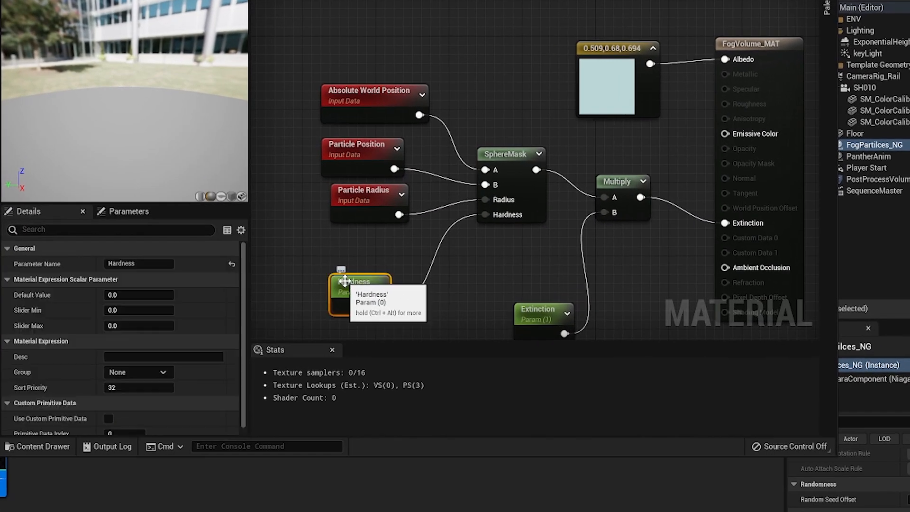
click(123, 294)
text(1)
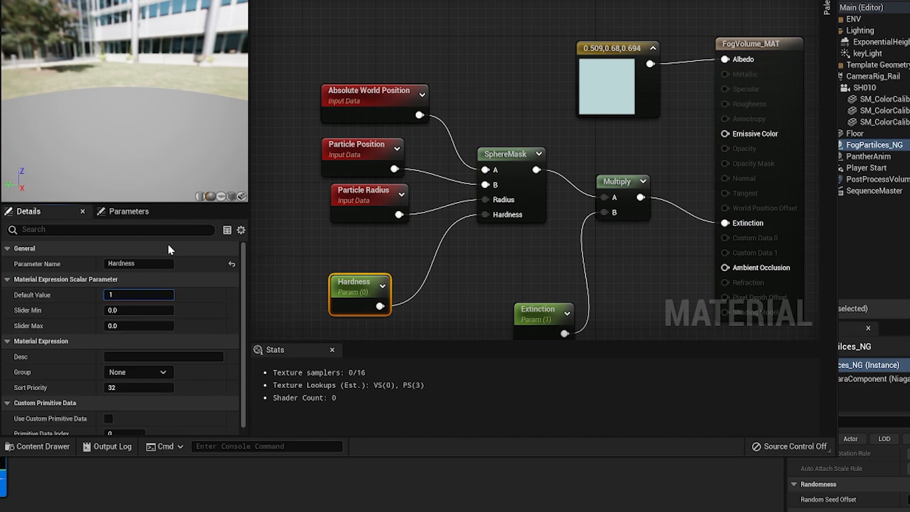
key(Return)
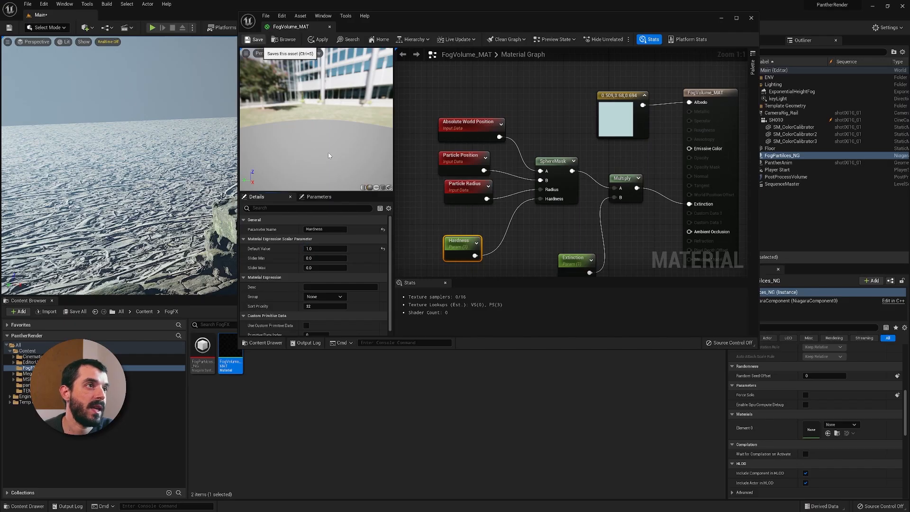
click(260, 44)
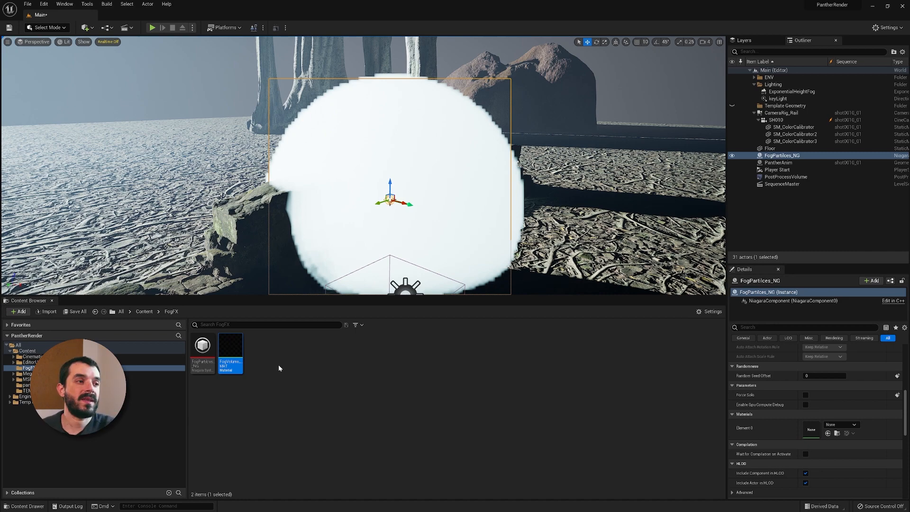
Create a material instance named FogVolume_MAT_Inst from the FogVolume_MAT material in the FogFX folder
mouse_move(232, 351)
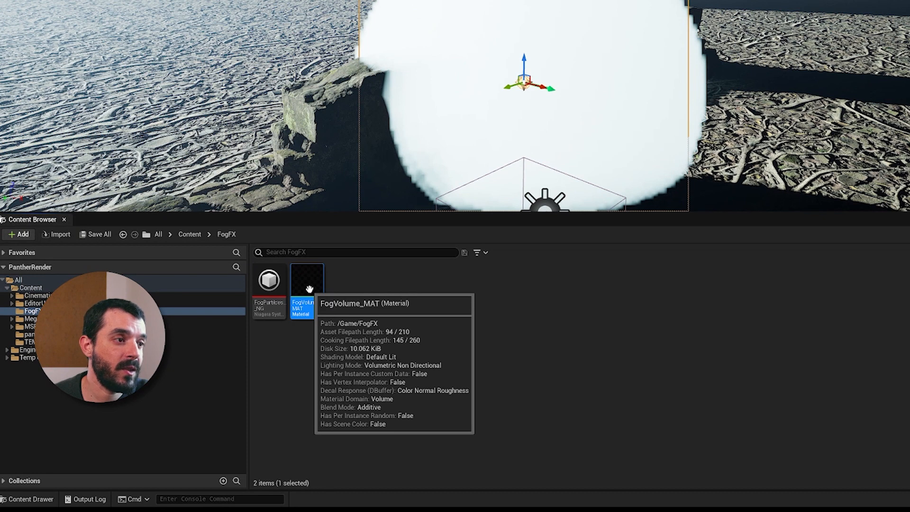
right_click(309, 289)
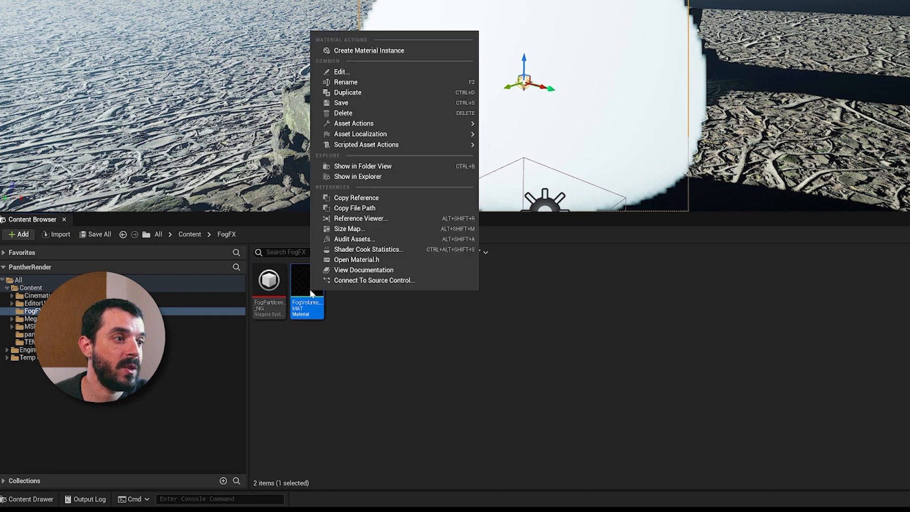
click(391, 51)
mouse_move(357, 287)
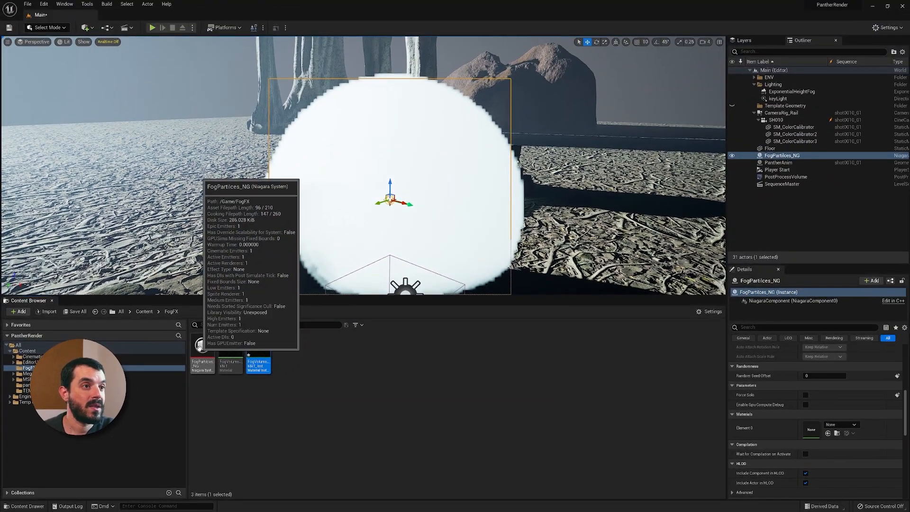
Assign FogVolume_MAT_Inst as the Sprite Renderer's material in the FogPartilces_NG Niagara system and save the system
double_click(199, 345)
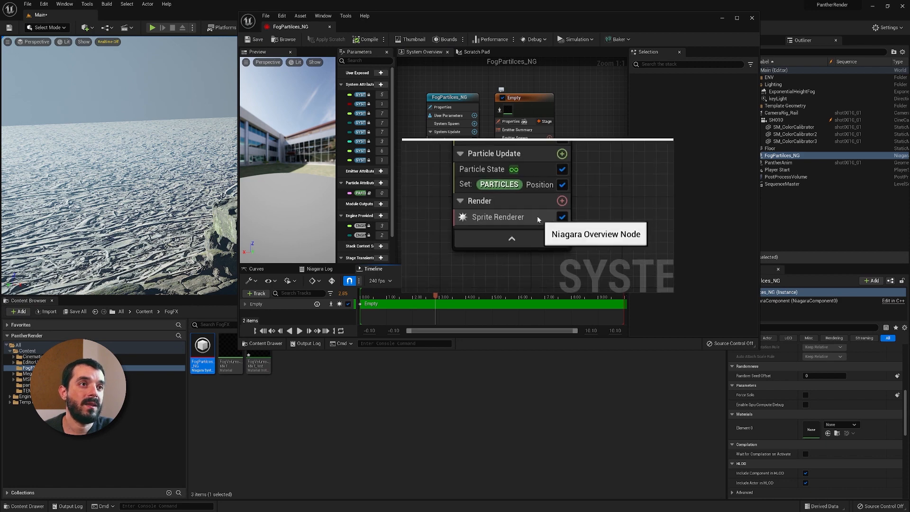
click(537, 217)
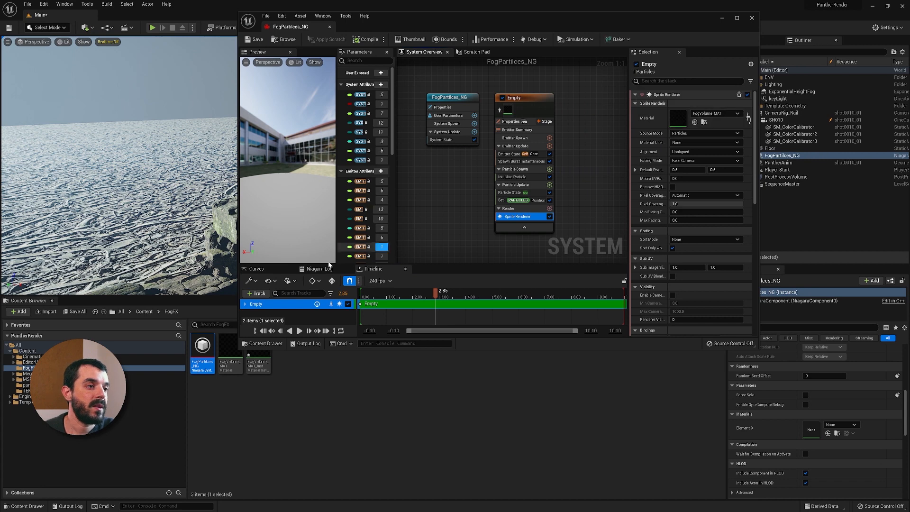
drag(258, 360, 668, 112)
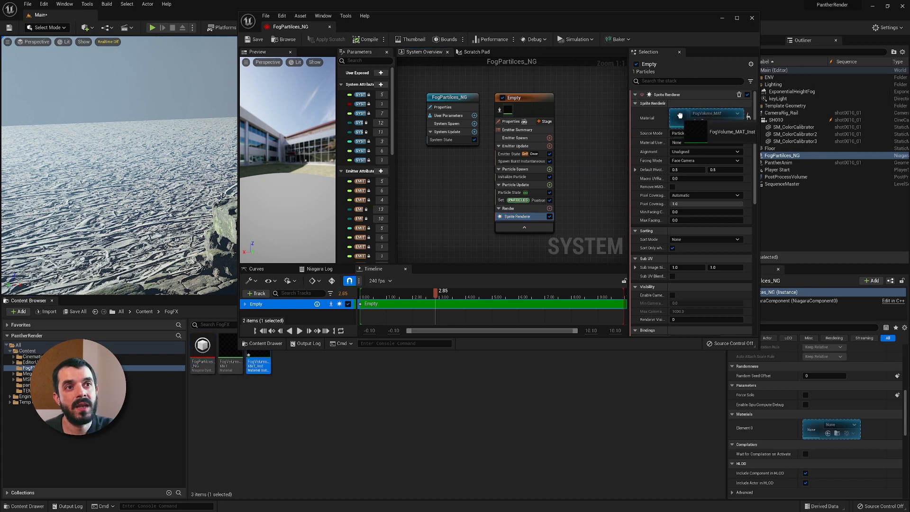
click(258, 40)
Rename the Empty emitter to FogEmitter and close the Niagara system editor
click(514, 99)
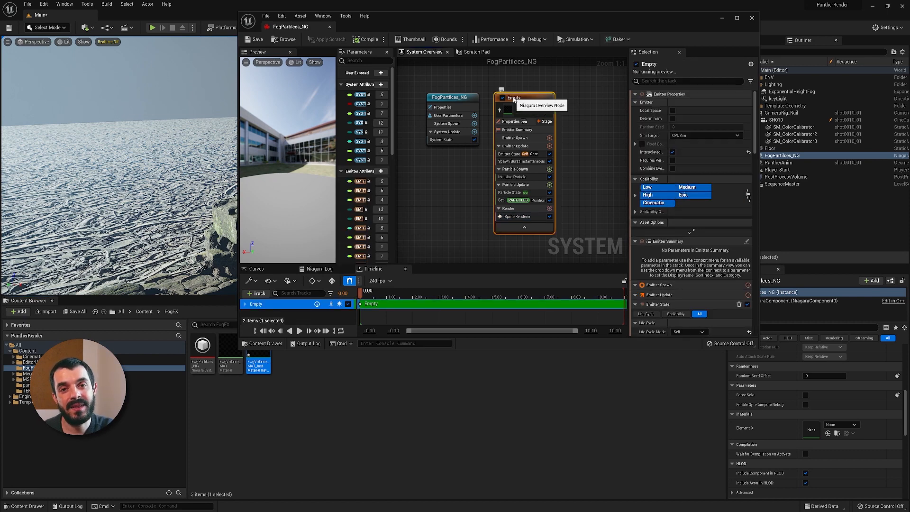
double_click(514, 99)
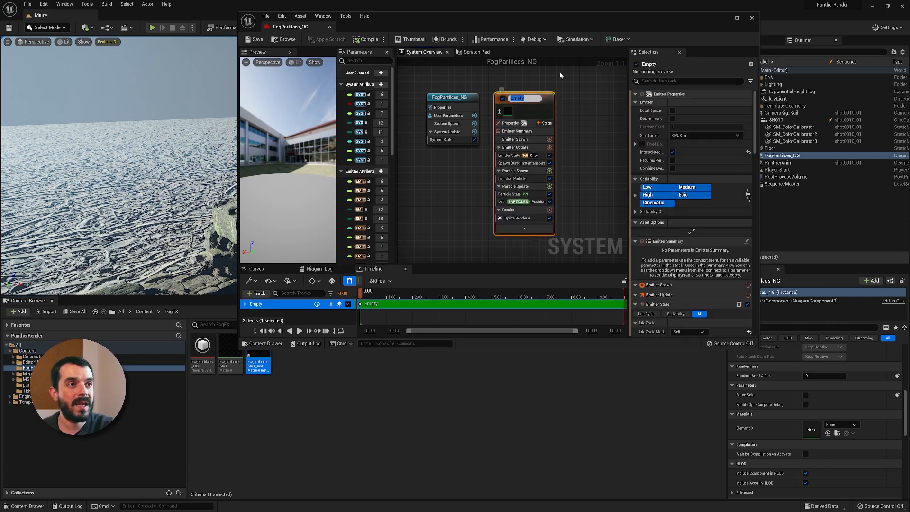
text(FogEmitter)
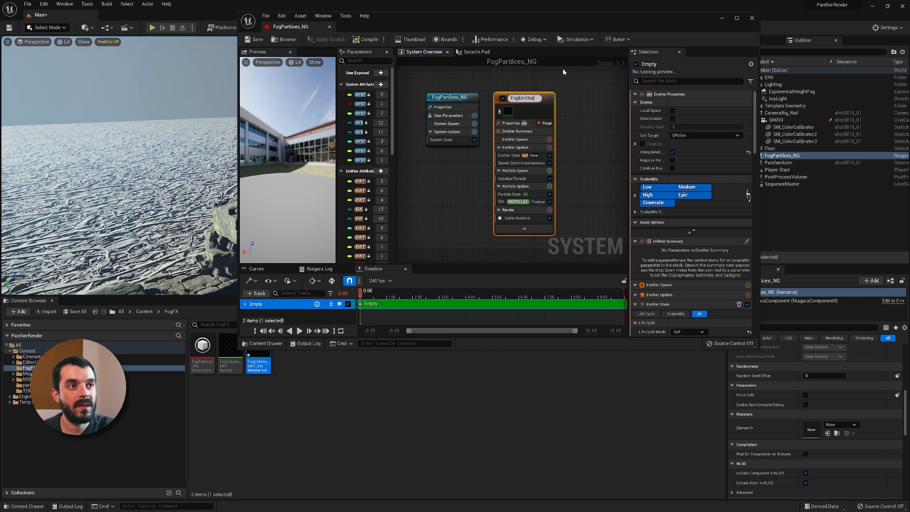
click(330, 26)
Turn on realtime rendering for the level viewport showing the fog sphere
alt+drag(517, 163, 483, 160)
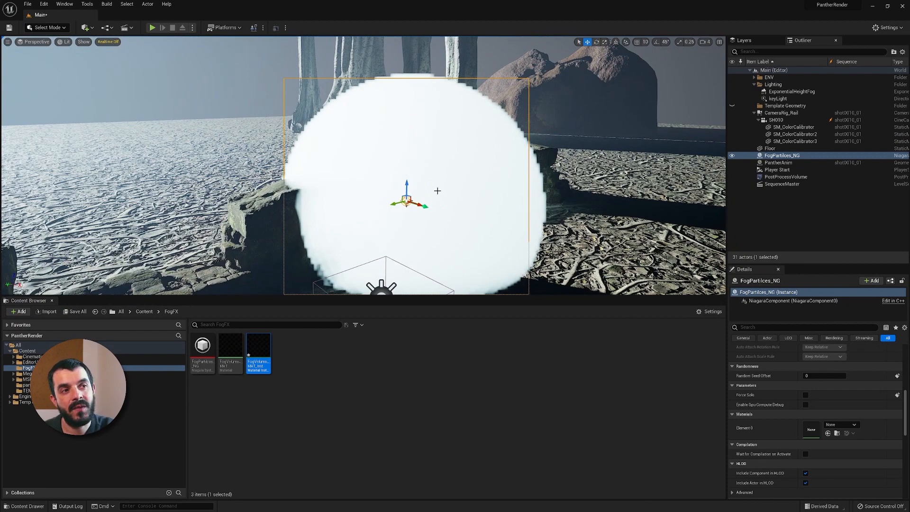
alt+drag(451, 199, 504, 213)
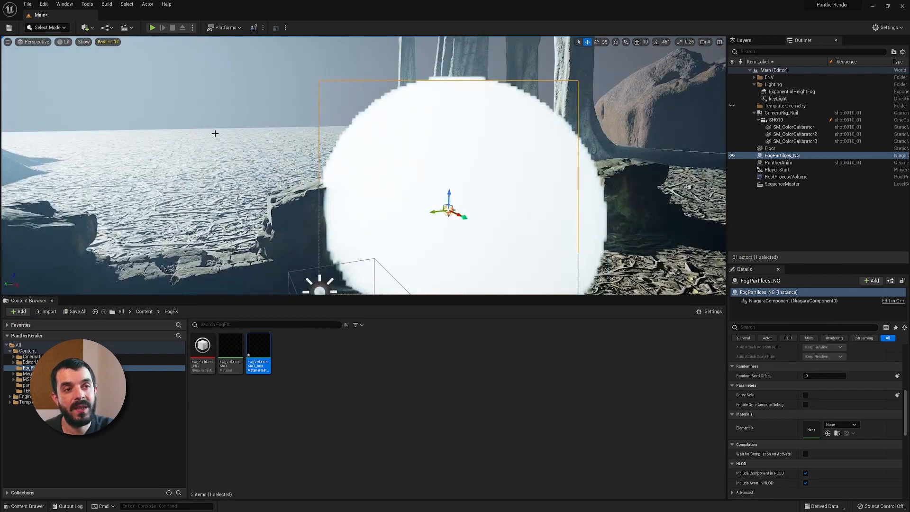
click(7, 42)
click(29, 53)
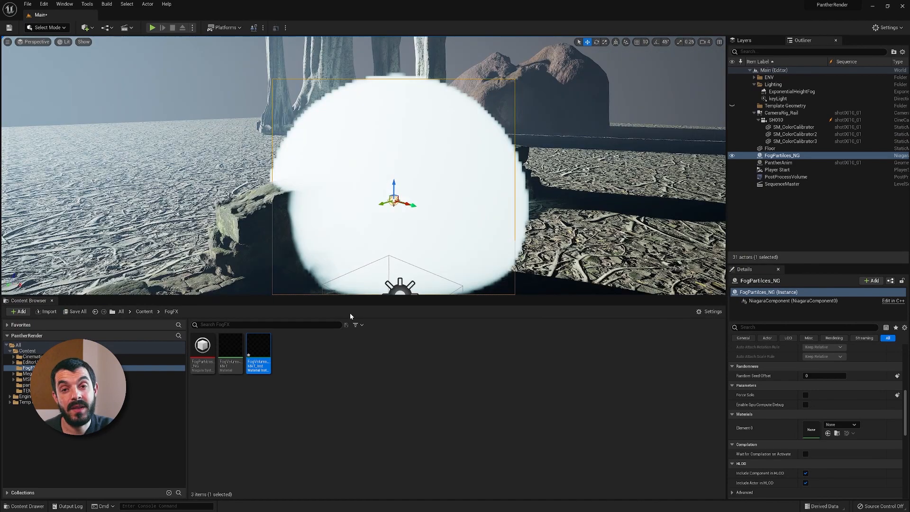
Open FogVolume_MAT_Inst and arrange its window and the level view so the fog sphere is visible beside it
double_click(266, 350)
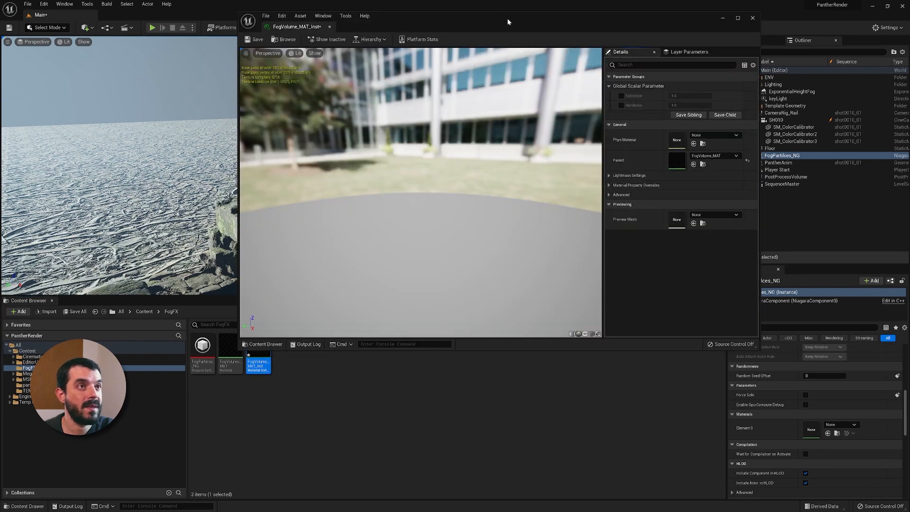
drag(507, 18, 625, 172)
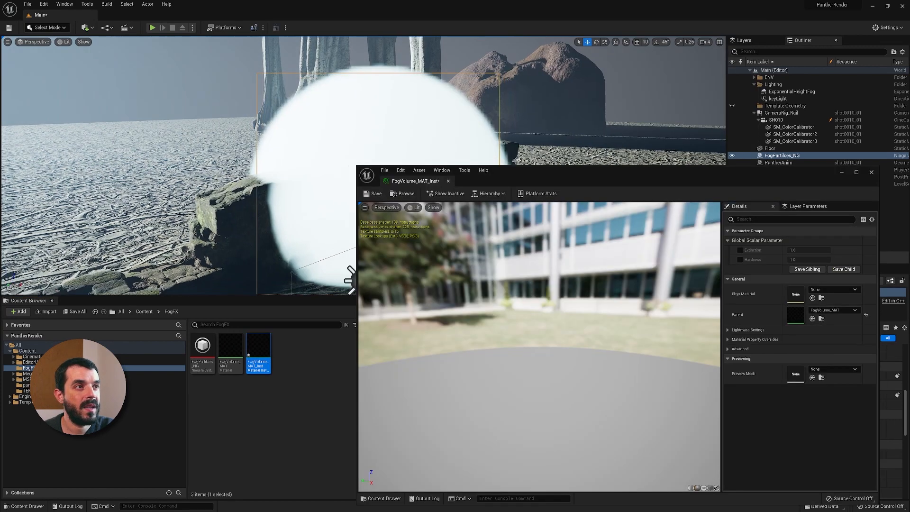
middle_drag(303, 128, 398, 148)
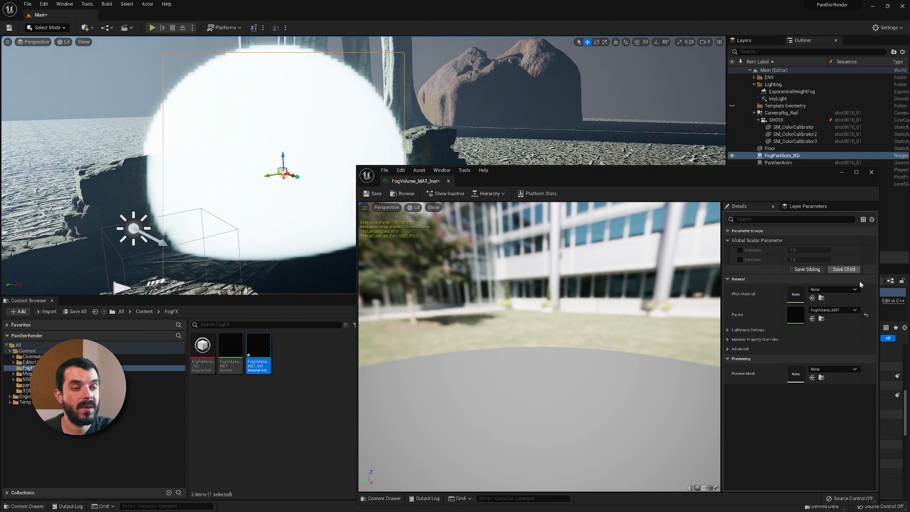
Enable the Hardness override in FogVolume_MAT_Inst, try lower values, and set it to 0.01
click(740, 259)
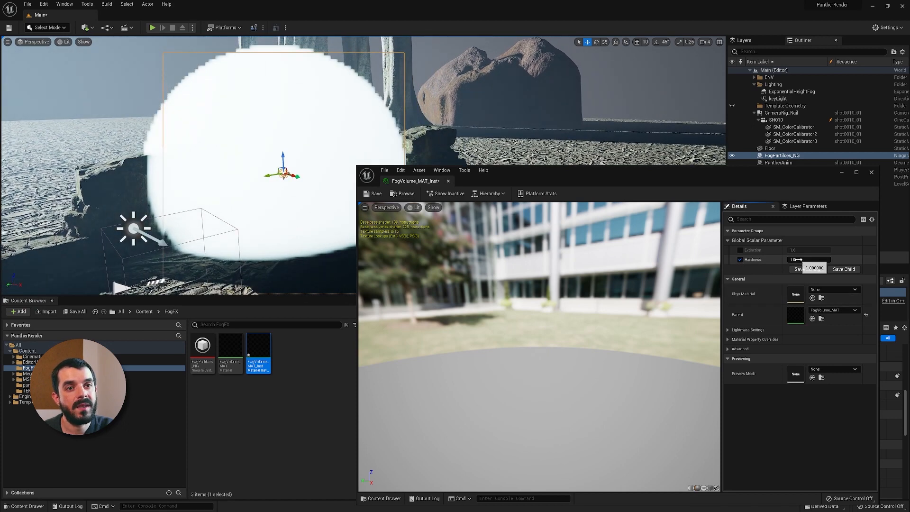
drag(798, 259, 765, 259)
drag(809, 259, 792, 259)
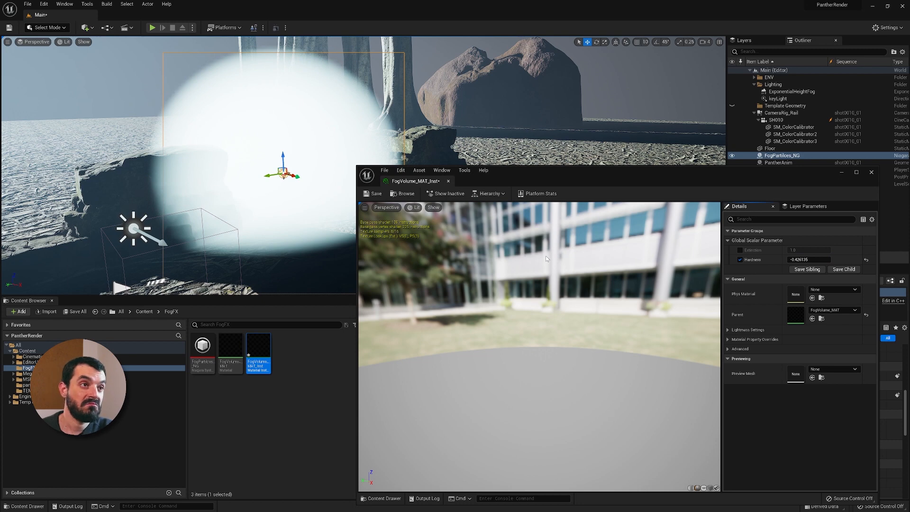
click(818, 259)
key(BackSpace)
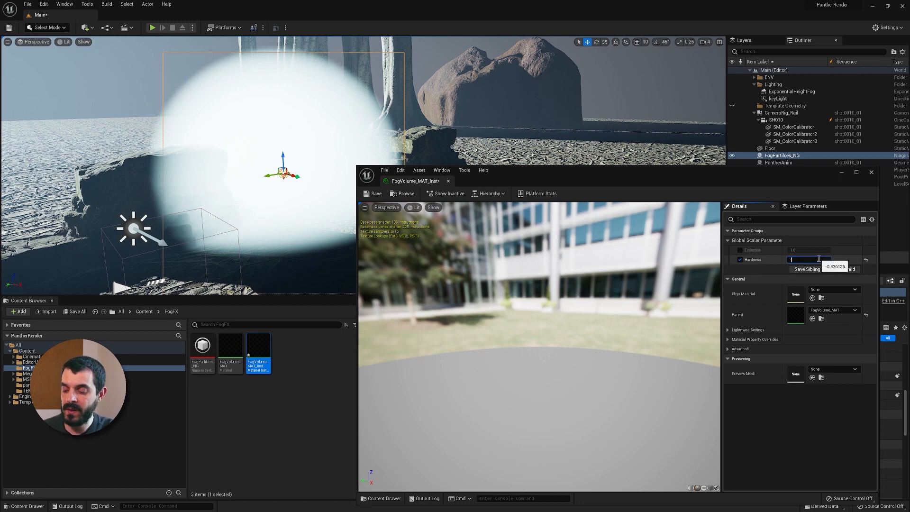
text(0.01)
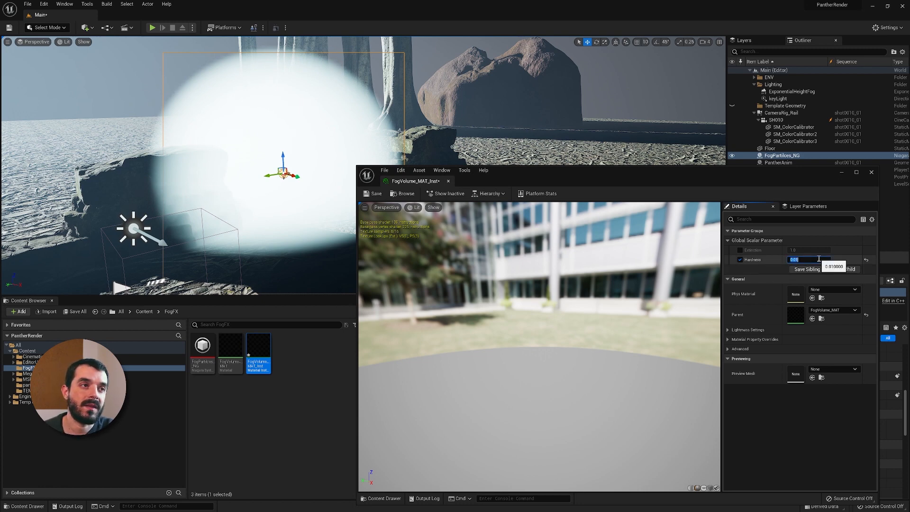
Enable the Extinction override in FogVolume_MAT_Inst, try a value of 0.45, and set it to 0.1
key(Return)
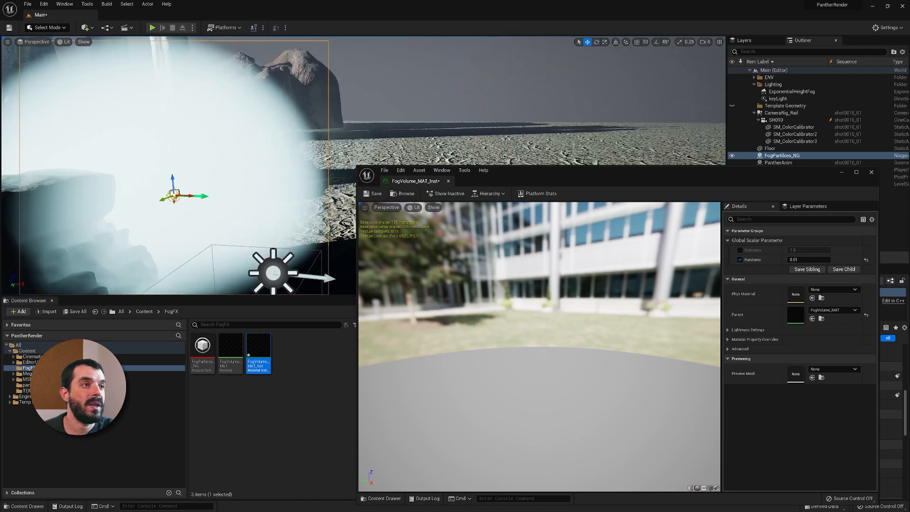
click(740, 250)
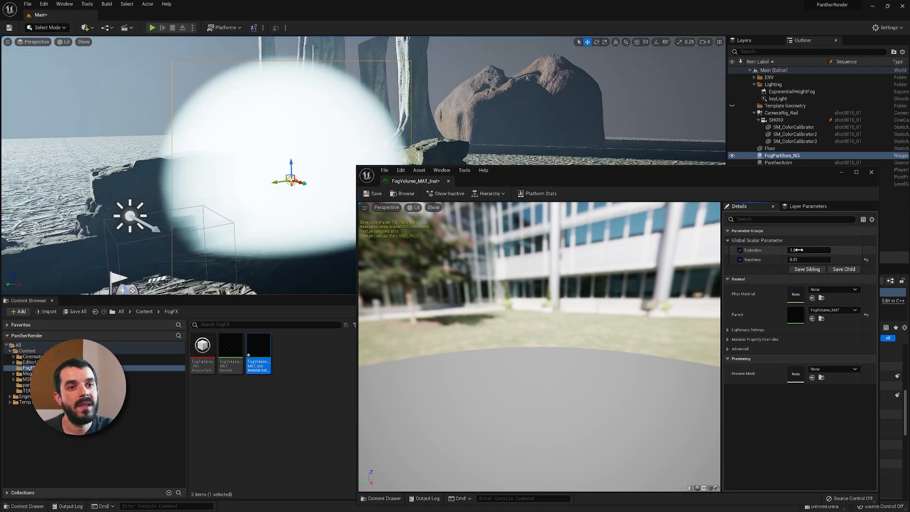
click(797, 249)
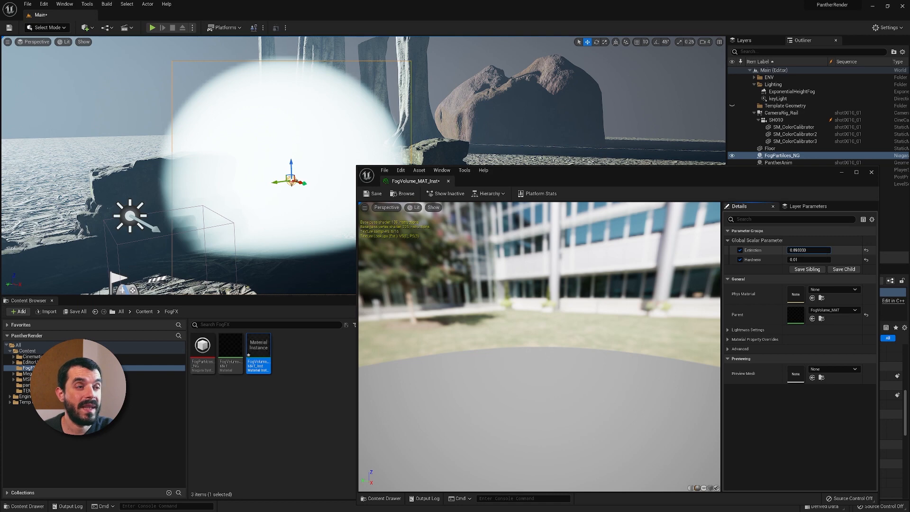
text(0.45)
key(Return)
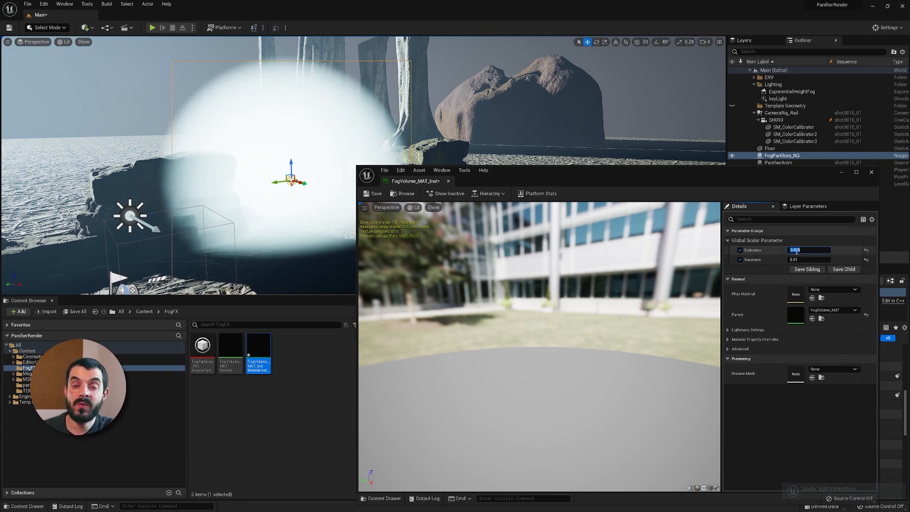
text(0.1)
key(Return)
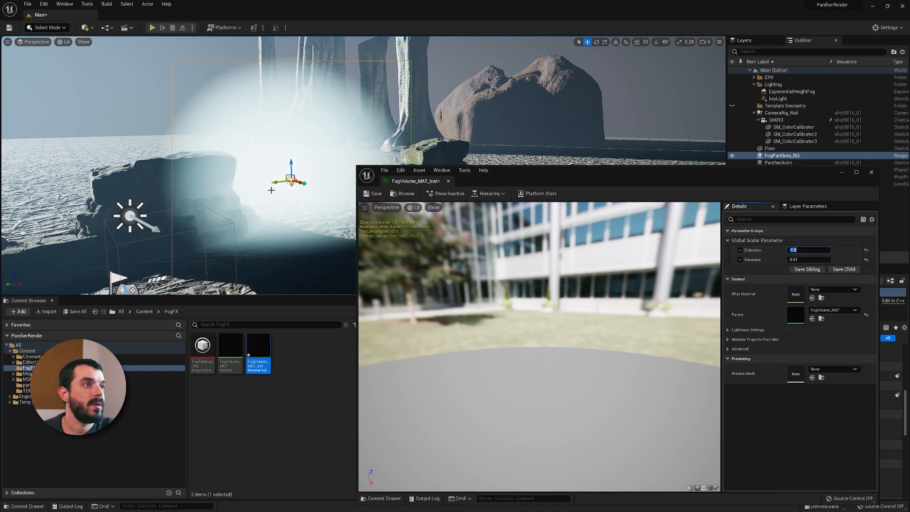
Examine the softened fog sphere from several viewpoints in the level
key(d)
right_drag(342, 131, 350, 164)
key(a)
key(w)
key(a)
key(s)
key(d)
key(a)
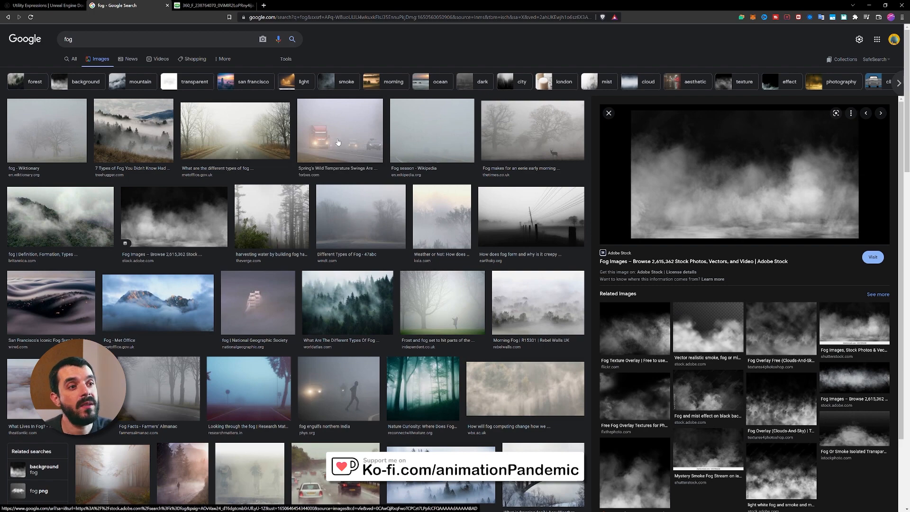
Browse the fog image results in the browser, preview the photo of rolling fog over trees, and switch to the separately opened fog image
scroll(337, 142, down, 8)
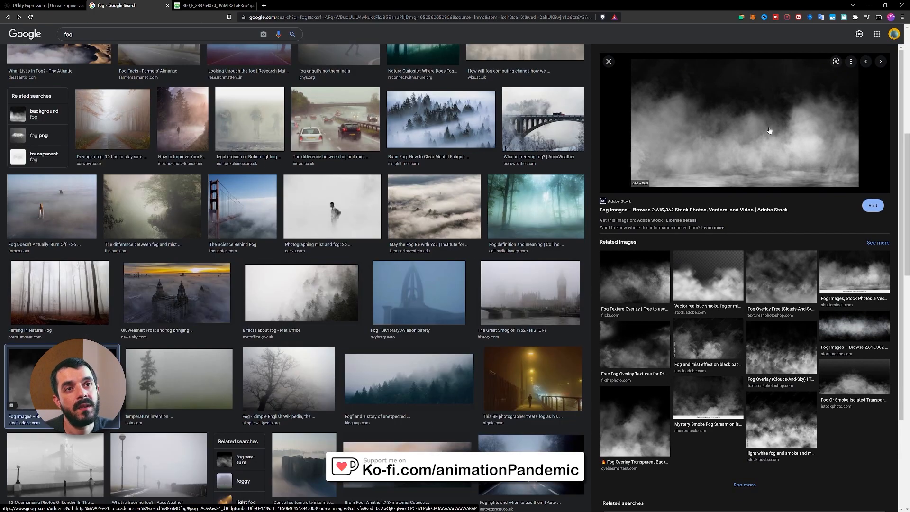
click(433, 206)
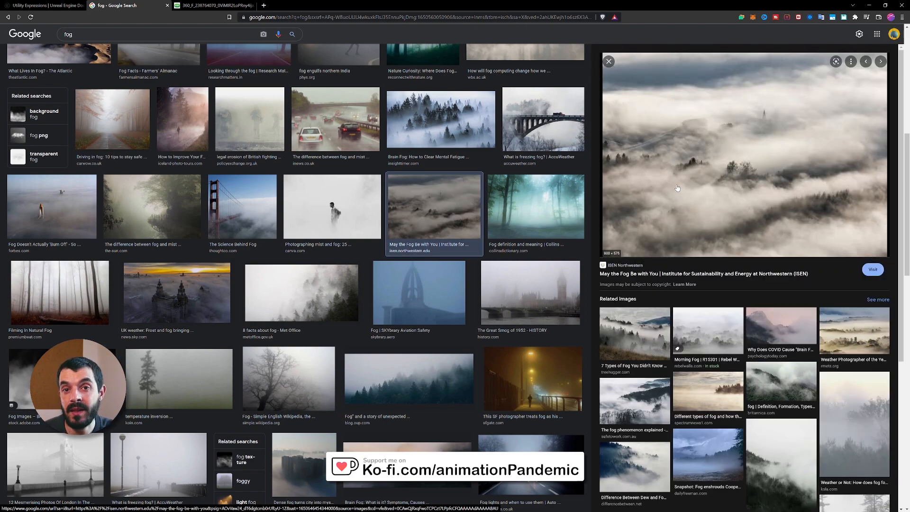
click(209, 7)
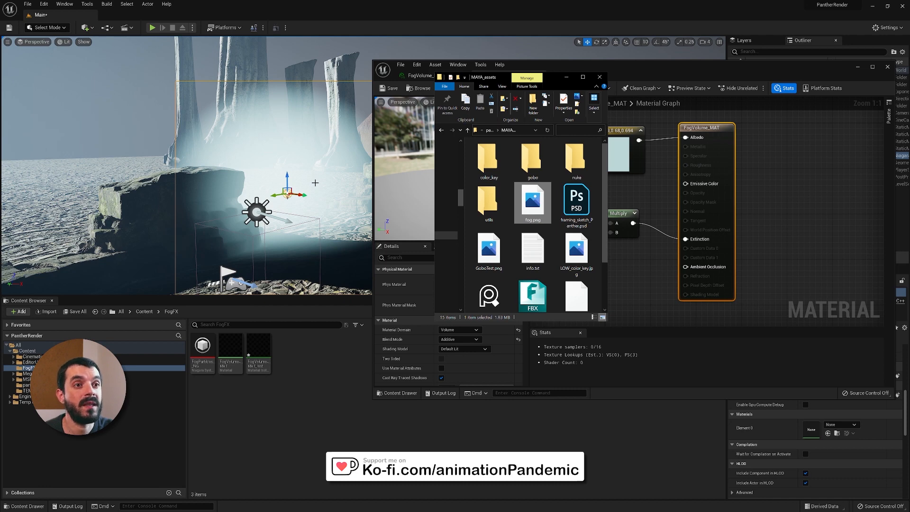
Import fog.png into the FogFX folder and place it in the FogVolume_MAT graph as a Texture Sample above the mask nodes
drag(532, 204, 319, 345)
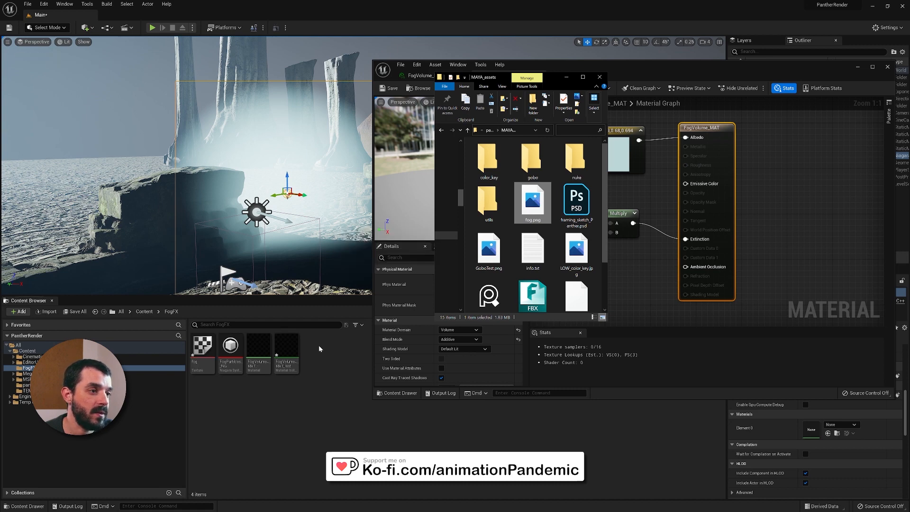
drag(203, 351, 540, 137)
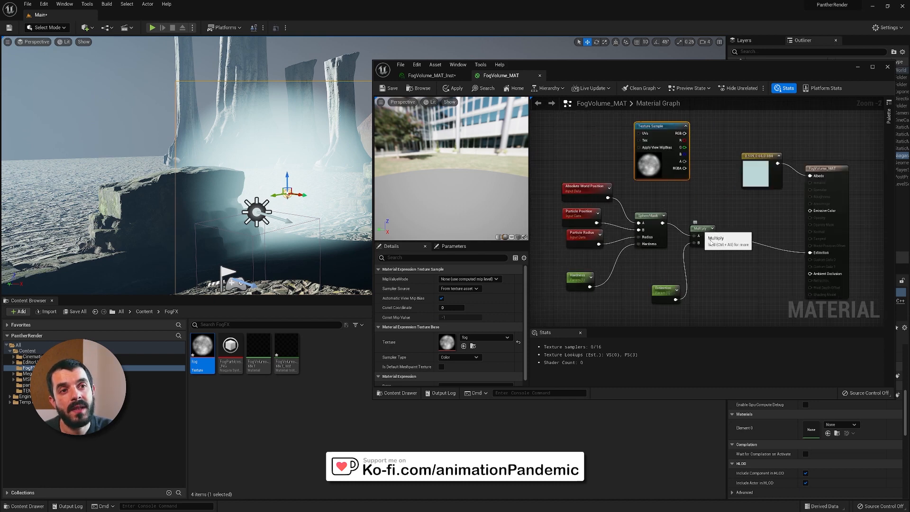
drag(704, 241, 712, 240)
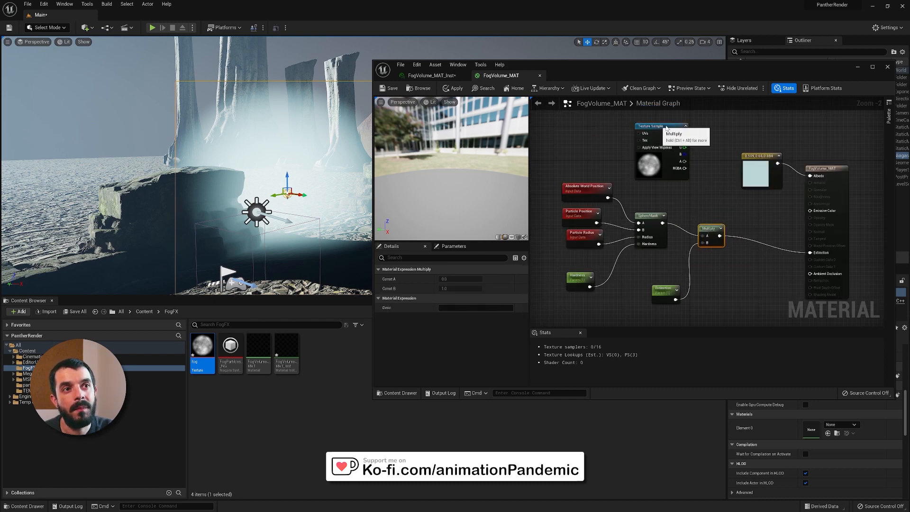
drag(651, 123, 669, 130)
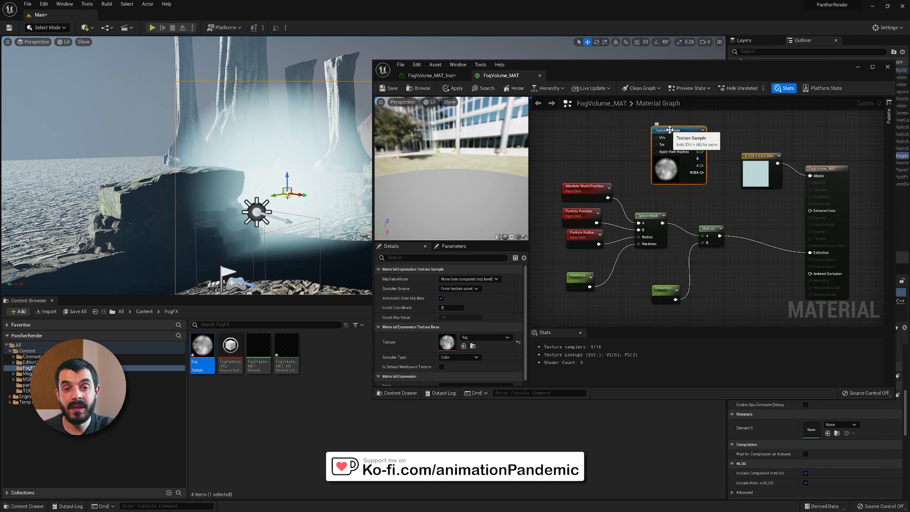
Add a new Multiply node to FogVolume_MAT between the existing Multiply and the material output
click(740, 222)
right_click(740, 221)
text(multipl)
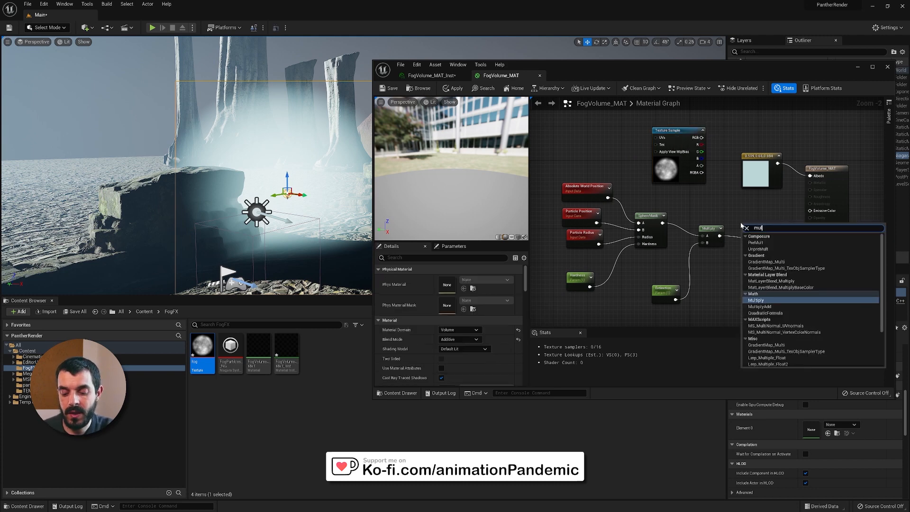
click(755, 262)
drag(701, 137, 745, 235)
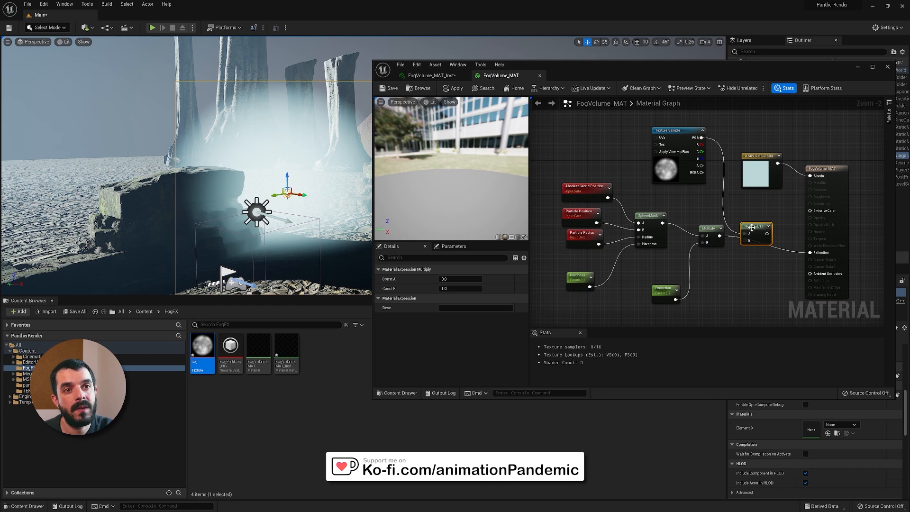
key(ctrl+z)
scroll(774, 156, up, 2)
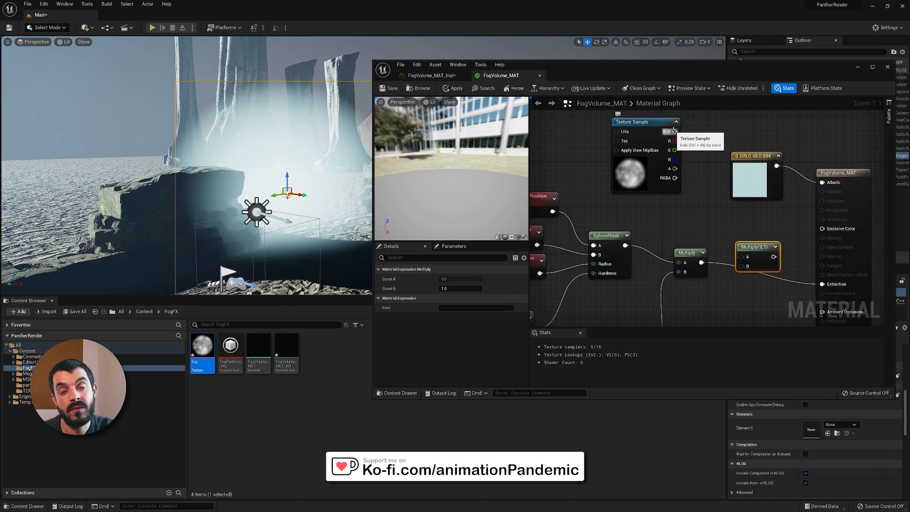
Combine the fog texture's RGB with the existing Multiply result in the new Multiply, feed it into Extinction, and save the material
drag(674, 131, 750, 236)
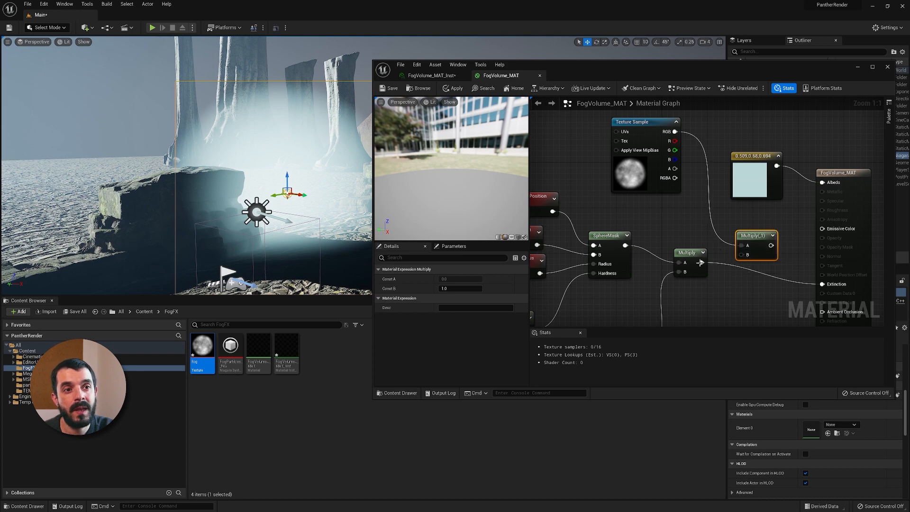
drag(700, 262, 822, 284)
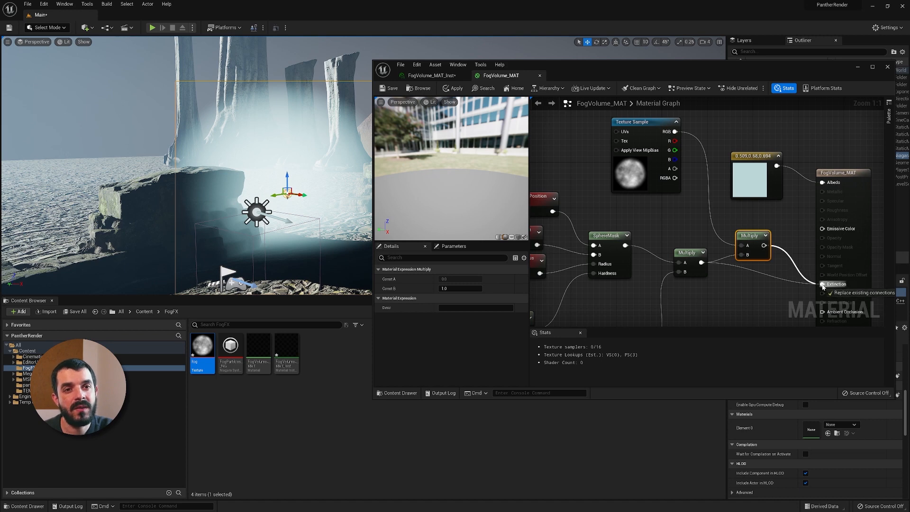
click(391, 89)
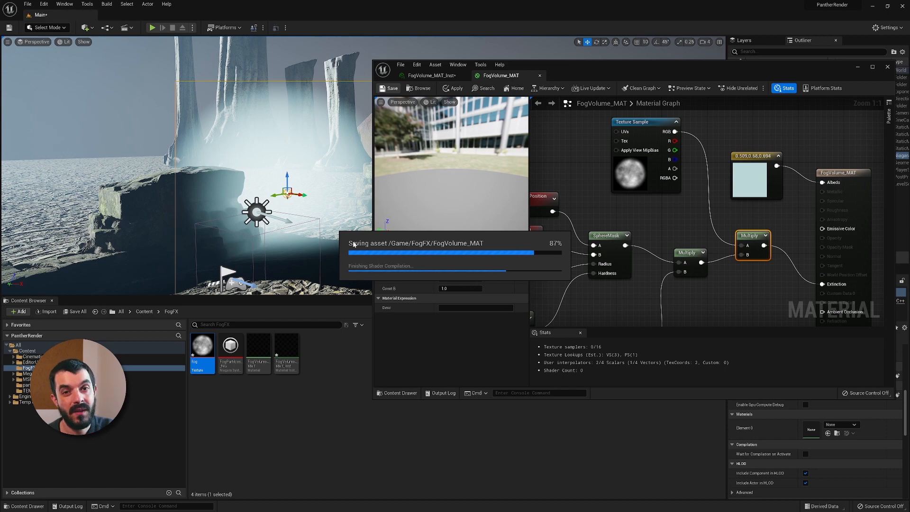
Open FogVolume_MAT_Inst, try an Extinction of 0.42 while checking the textured fog, and set it to 0.1
mouse_move(353, 242)
alt+mouse_down()
mouse_move(398, 237)
mouse_move(279, 261)
mouse_move(368, 239)
alt+mouse_up()
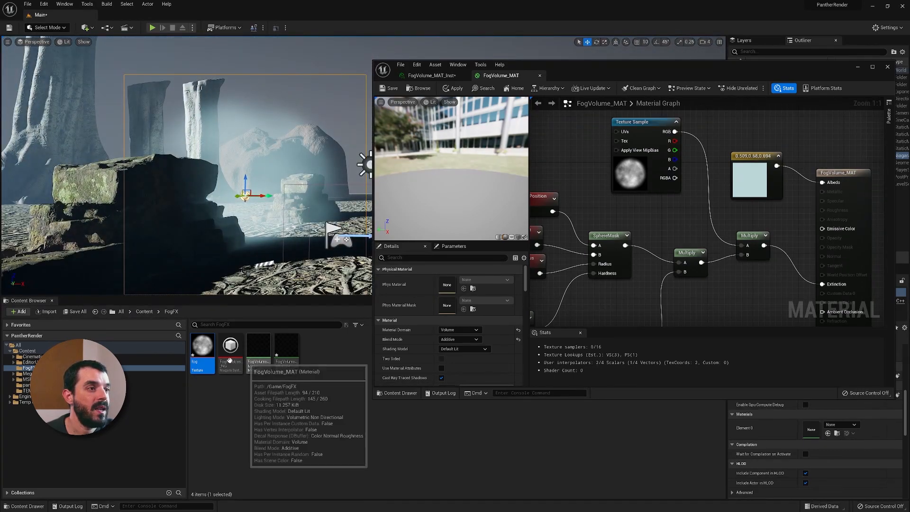
double_click(286, 353)
drag(820, 144, 844, 145)
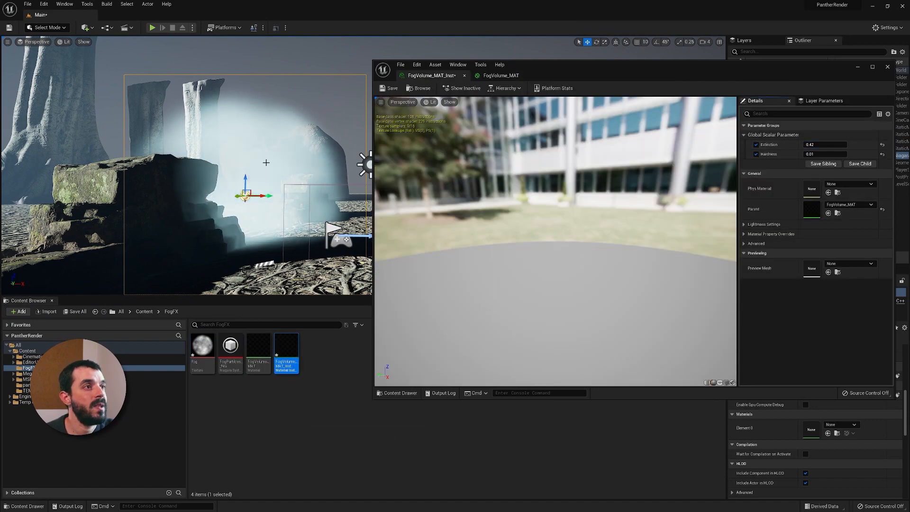
alt+drag(303, 190, 289, 245)
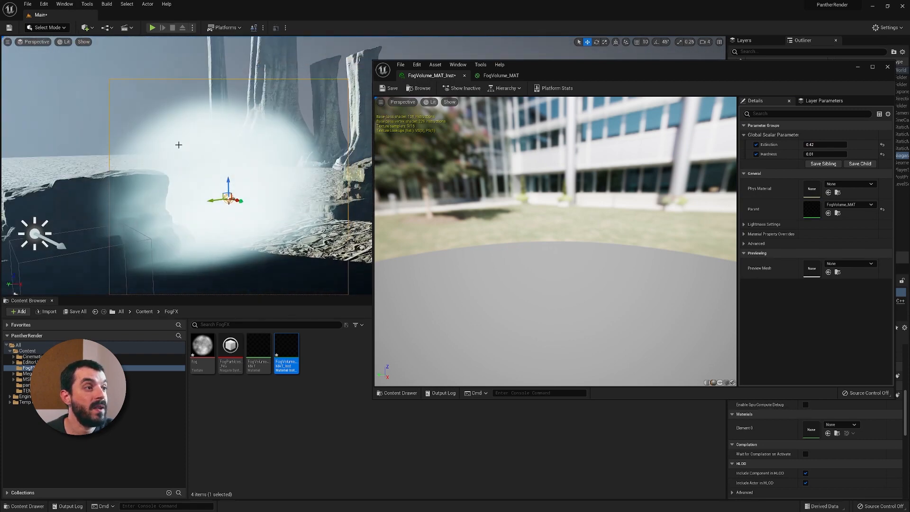
key(r)
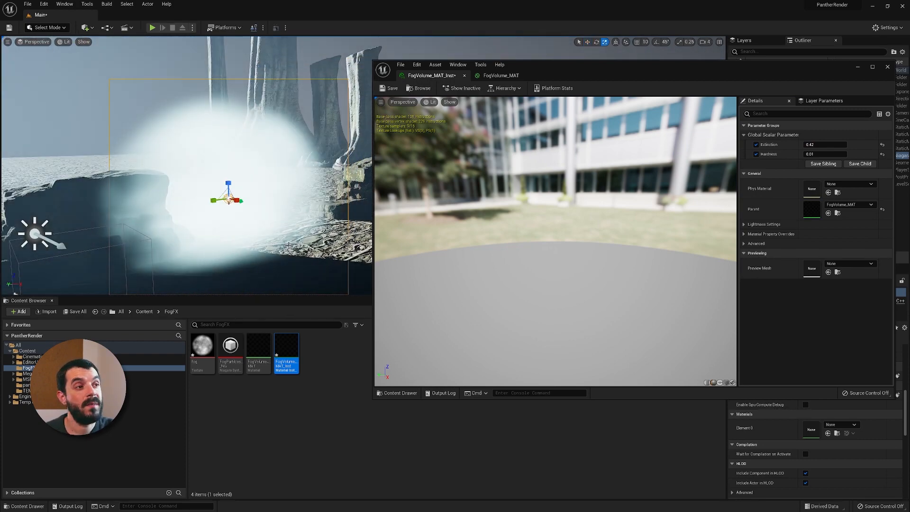
click(811, 145)
text(0.1)
key(Return)
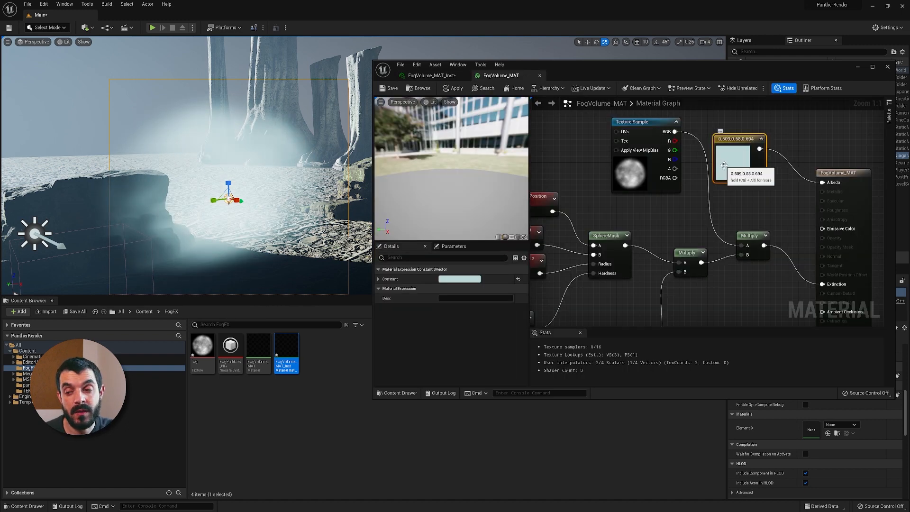
Convert the color constant feeding Albedo in FogVolume_MAT into a parameter named Fog Color
right_click(729, 143)
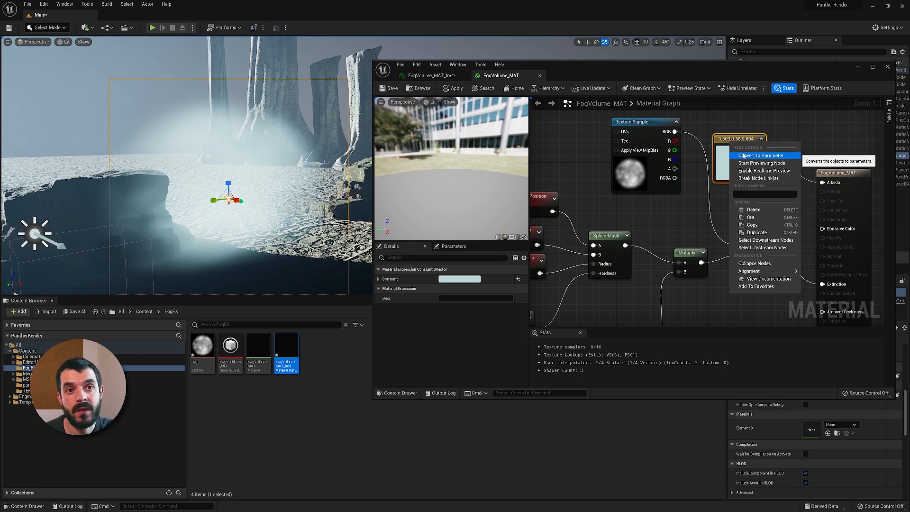
click(743, 156)
text(Fog Color)
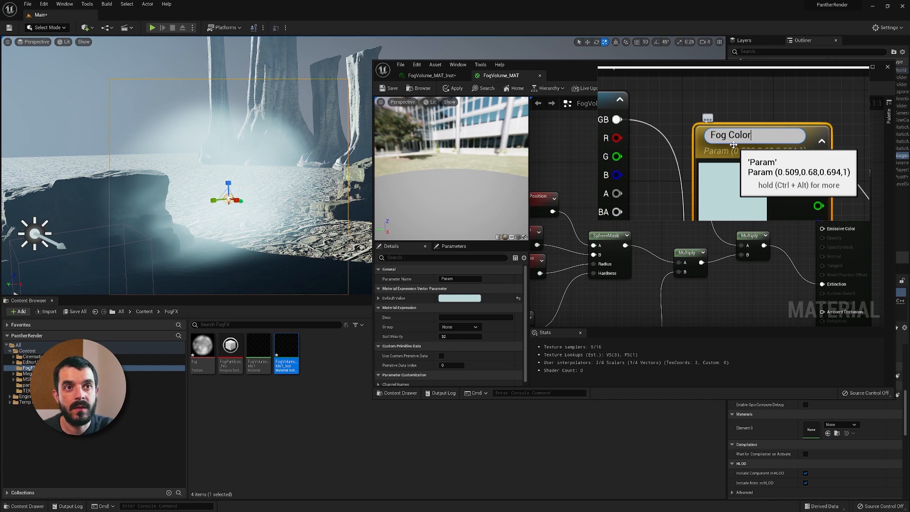
key(Return)
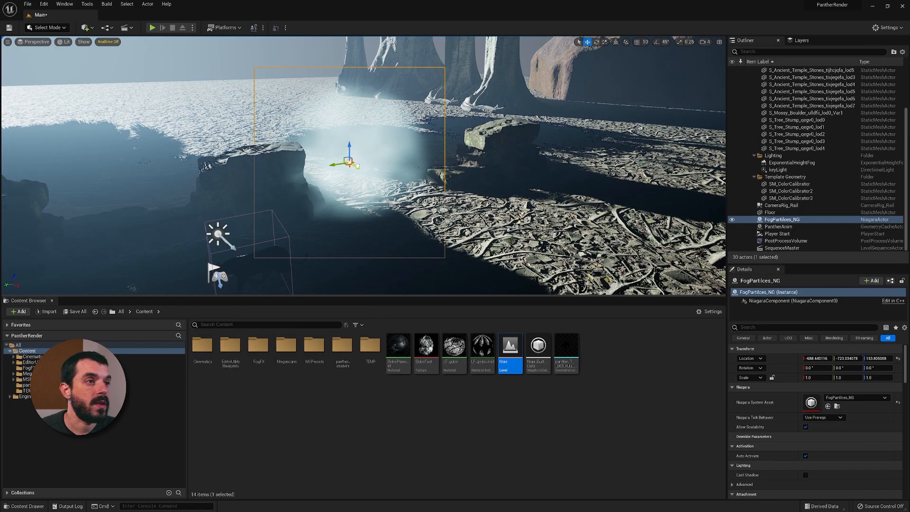
Move the FogPartilces_NG actor along X to about -340 and locate its Niagara system asset in the FogFX folder
drag(356, 165, 400, 167)
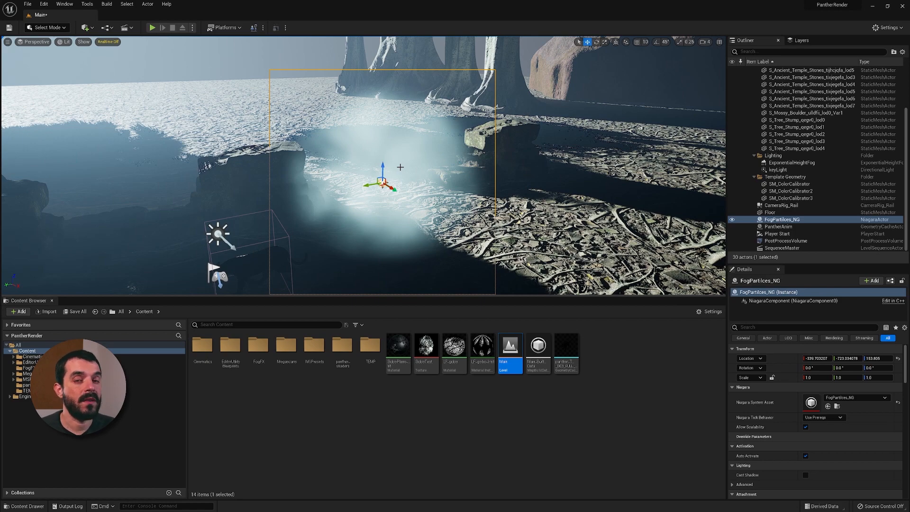
key(ctrl+b)
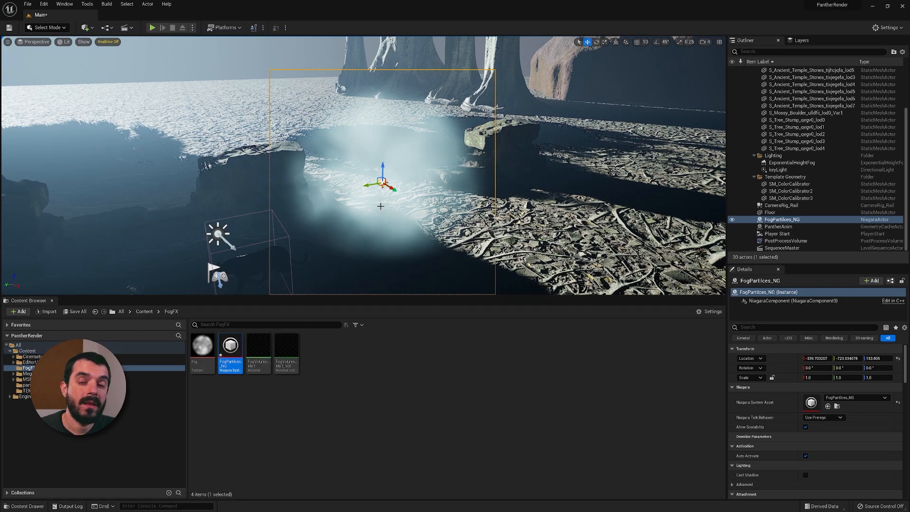
middle_drag(387, 209, 368, 198)
mouse_move(369, 198)
alt+mouse_down()
mouse_move(393, 187)
mouse_move(368, 198)
alt+mouse_up()
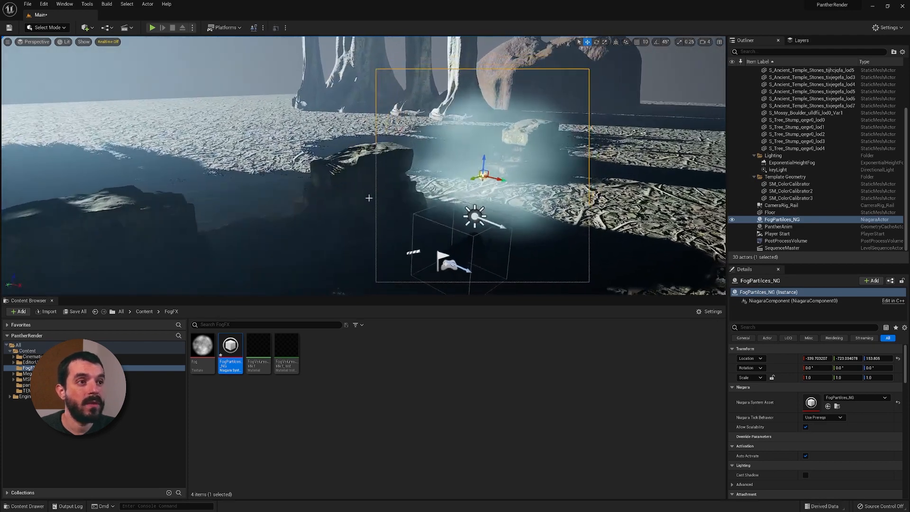
Try scaling the FogPartilces_NG actor in the level and undo the scaling
key(r)
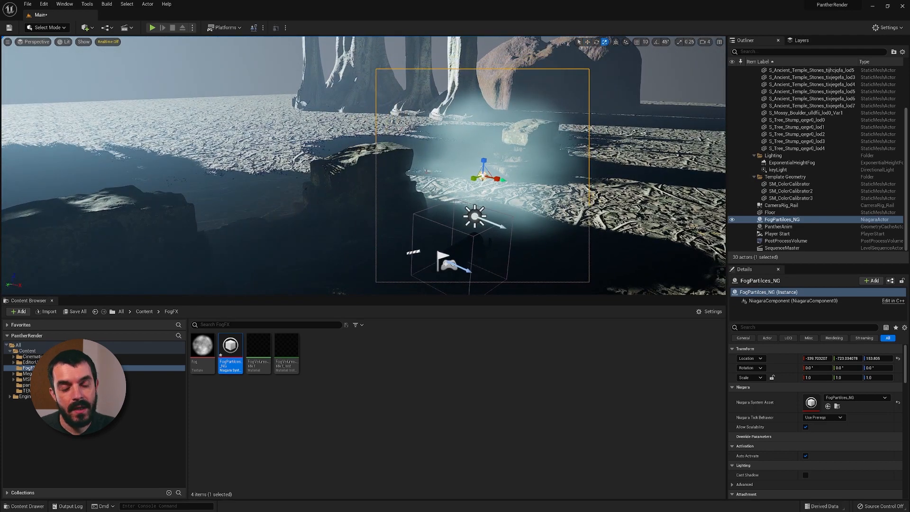
drag(483, 164, 203, 222)
key(ctrl+z)
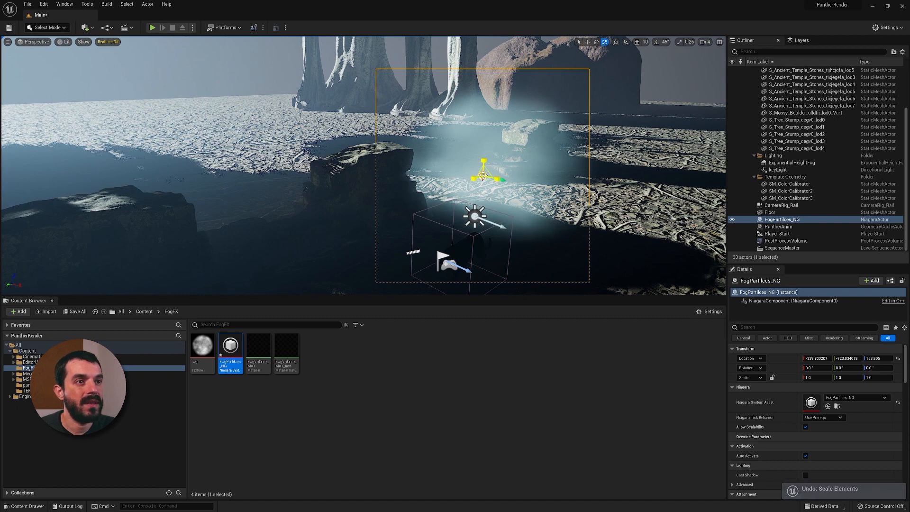
key(ctrl+z)
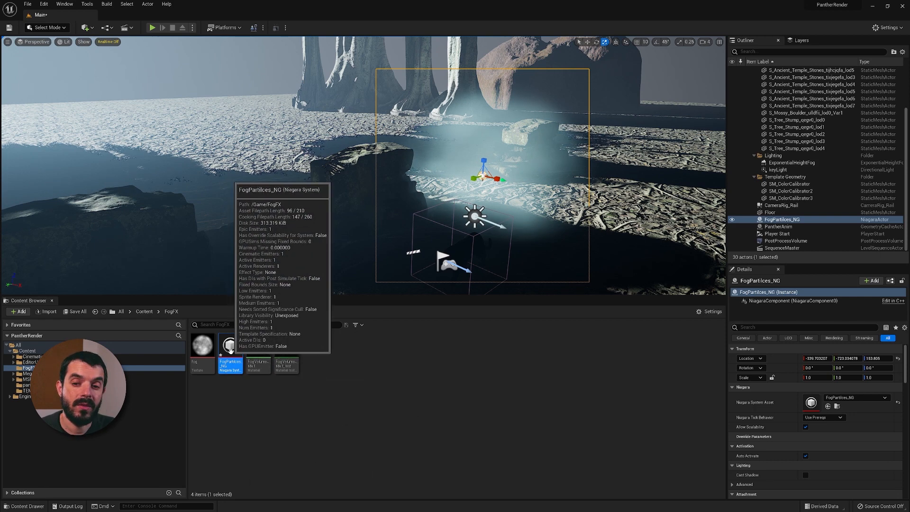
Open the FogPartilces_NG Niagara system and maximize its editor window
double_click(230, 349)
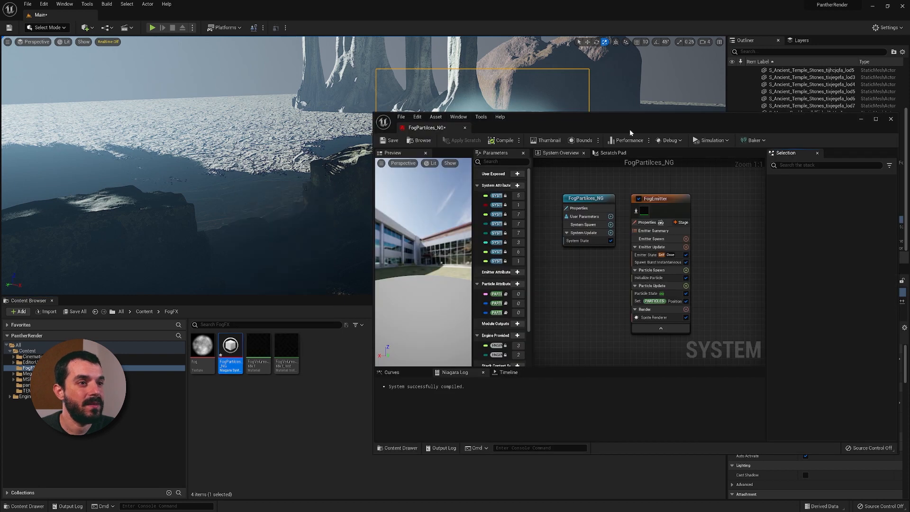
double_click(630, 132)
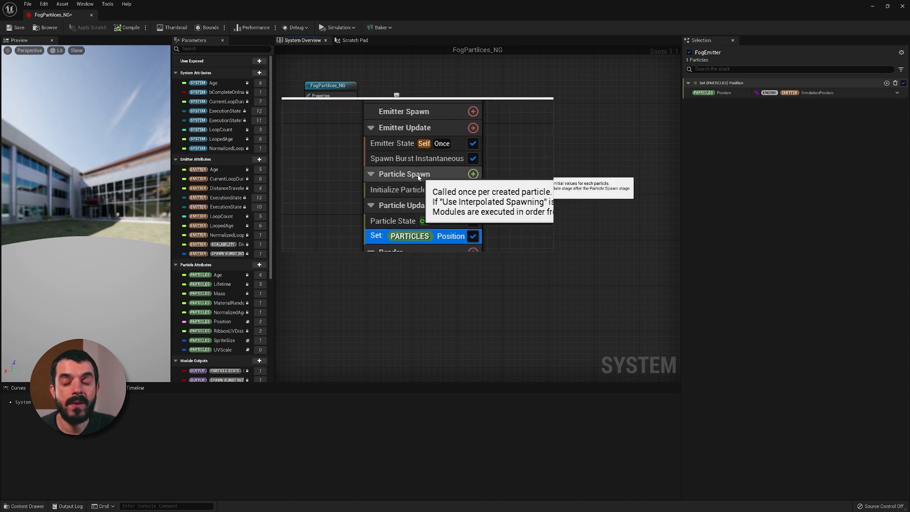
Examine FogEmitter's Initialize Particle settings, and hide and restore the Parameters list of the Niagara system
click(403, 190)
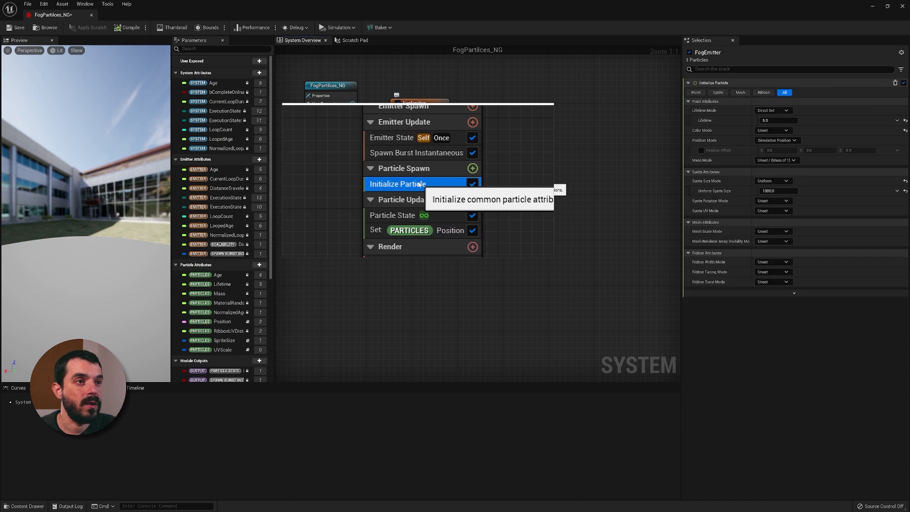
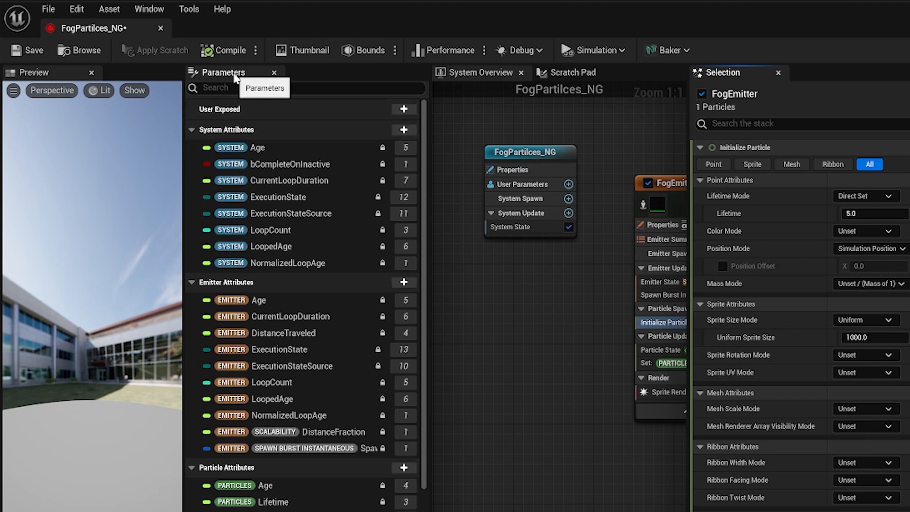
click(275, 73)
click(149, 9)
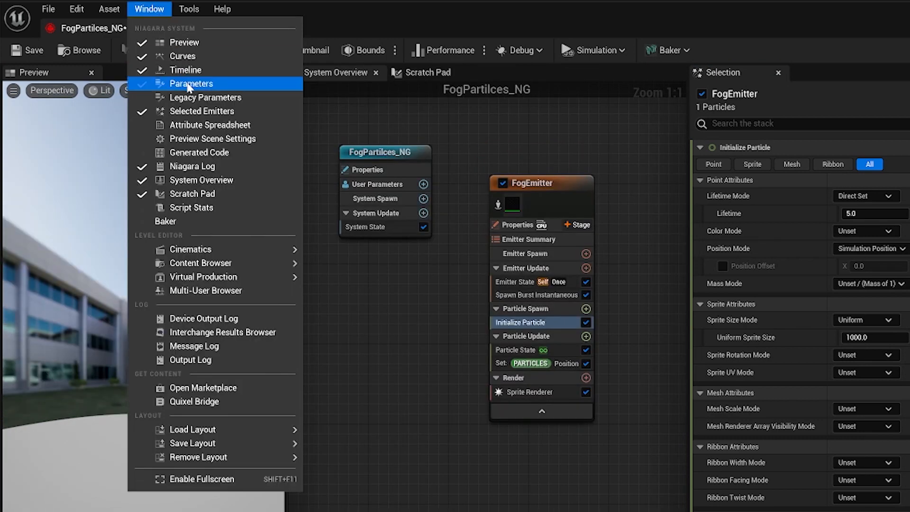
click(189, 84)
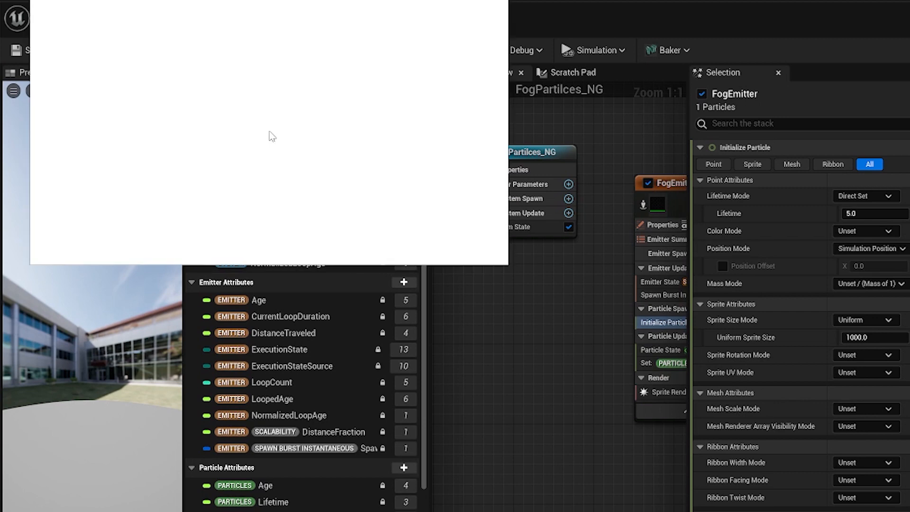
Add a user-exposed float parameter named fog size to the FogPartilces_NG system
click(404, 113)
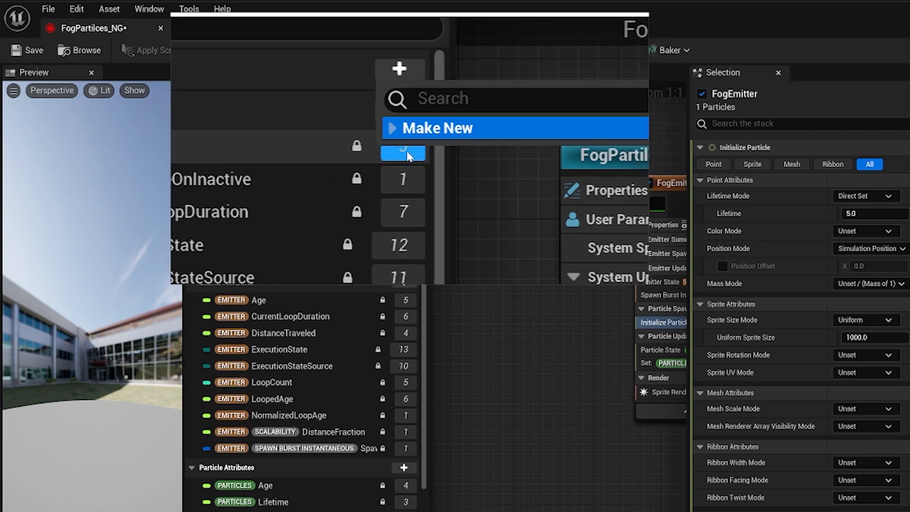
text(float)
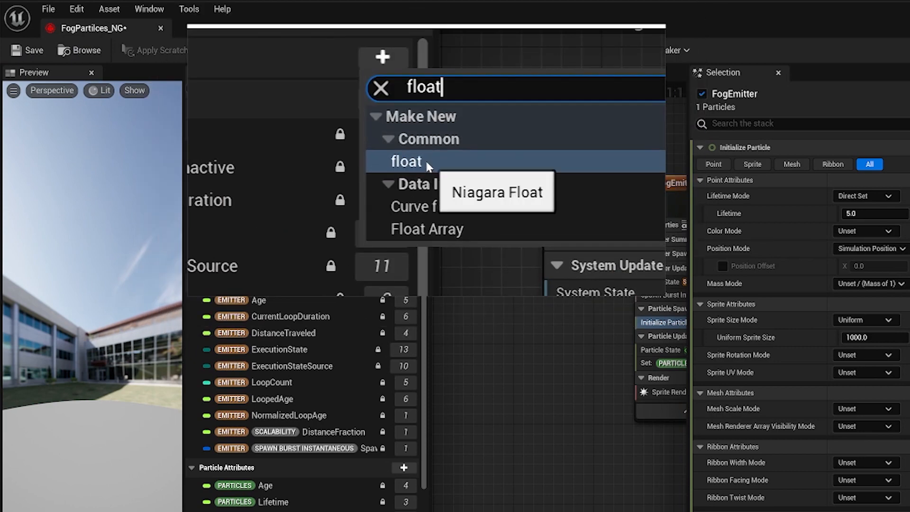
click(441, 169)
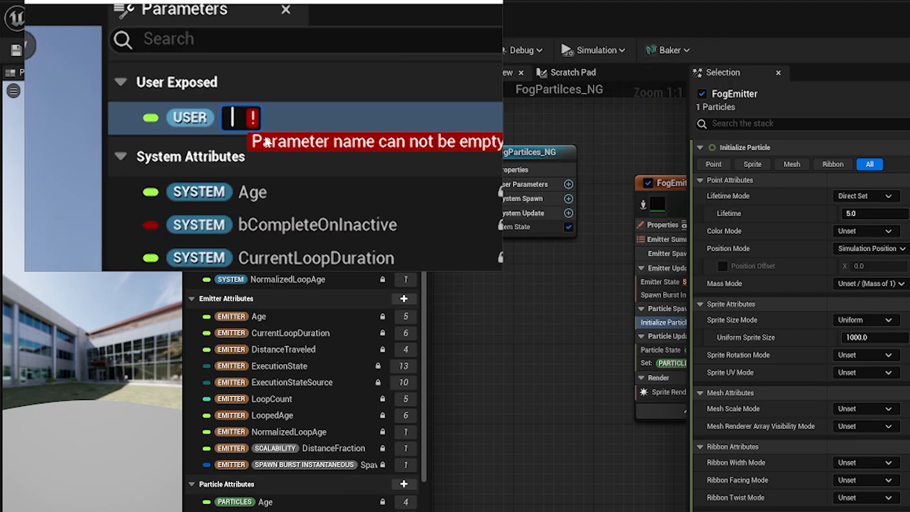
text(fog size)
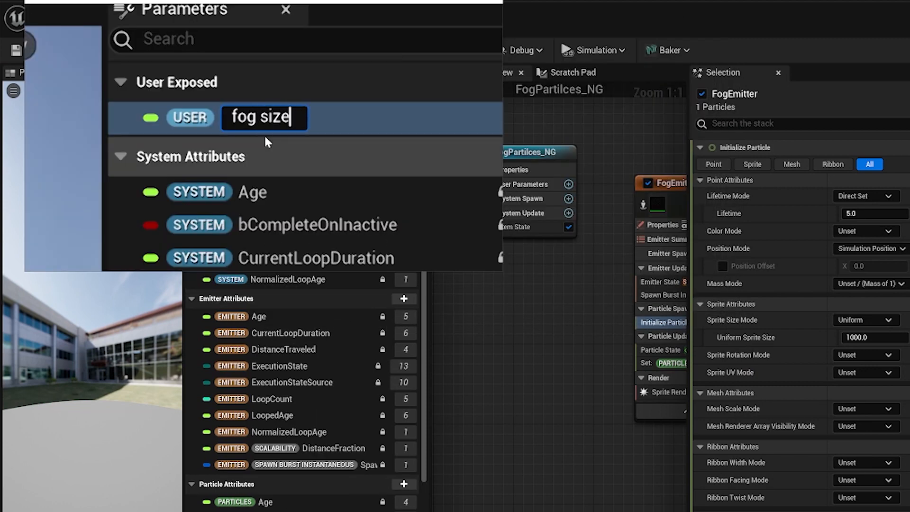
key(Return)
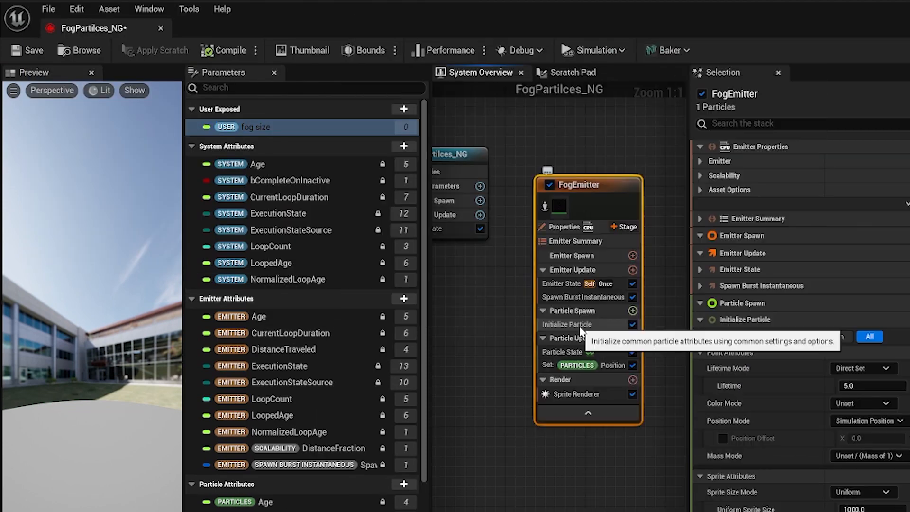
Link Uniform Sprite Size in FogEmitter's Initialize Particle module to the user parameter fog size
click(579, 324)
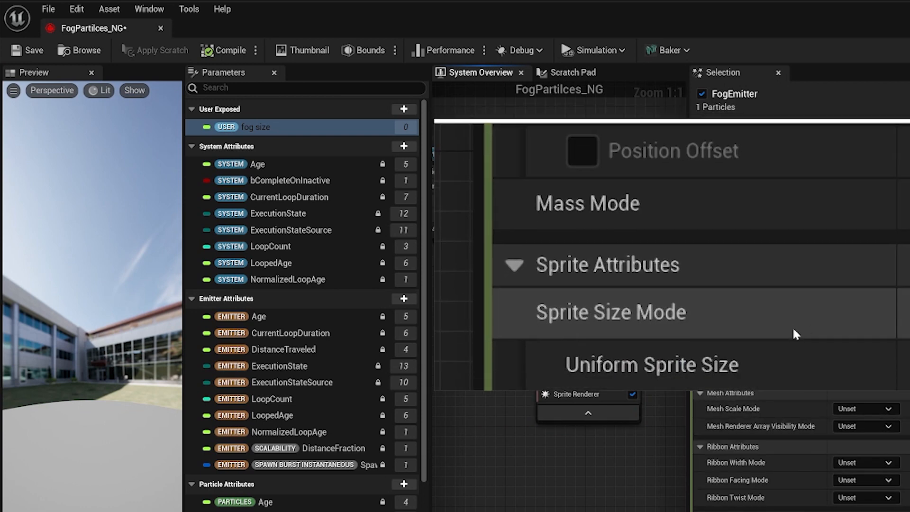
click(877, 339)
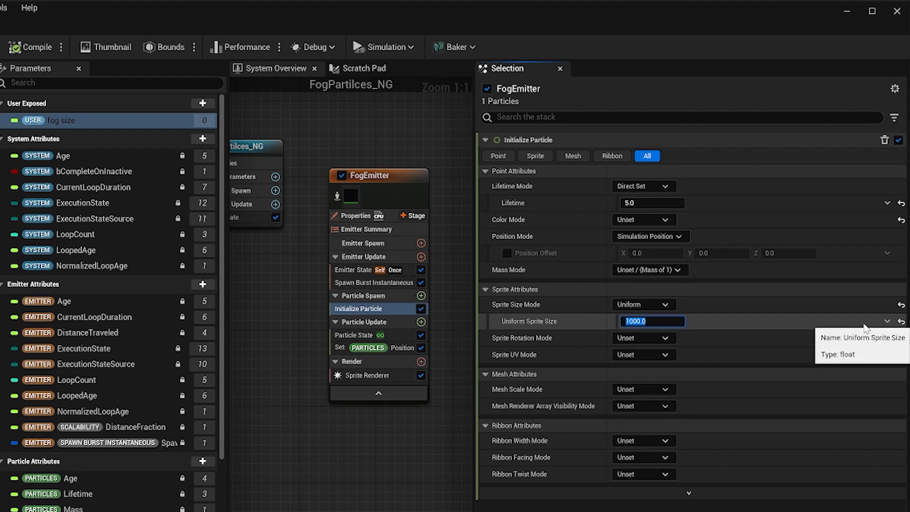
click(886, 321)
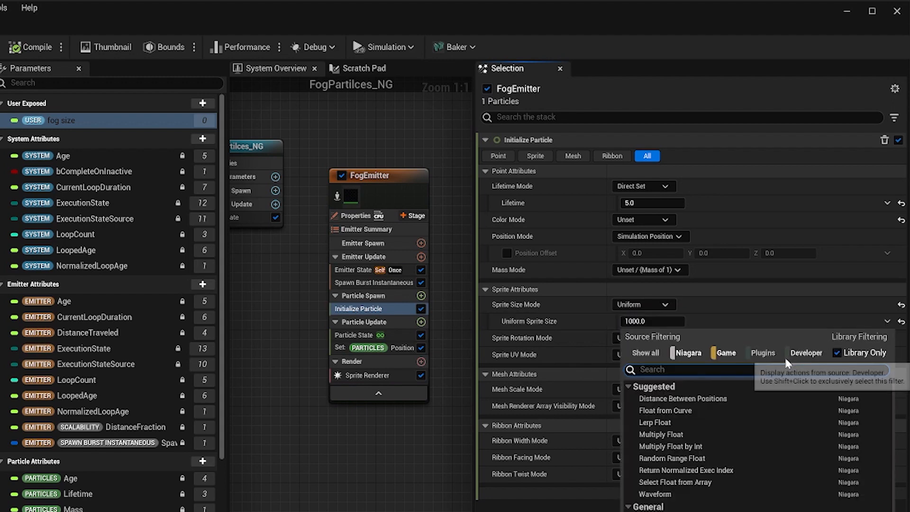
text(fog size)
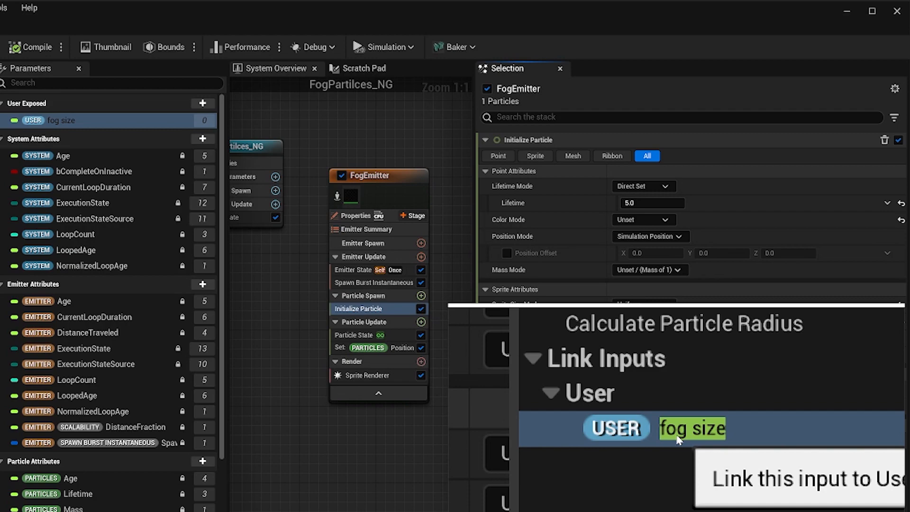
click(678, 440)
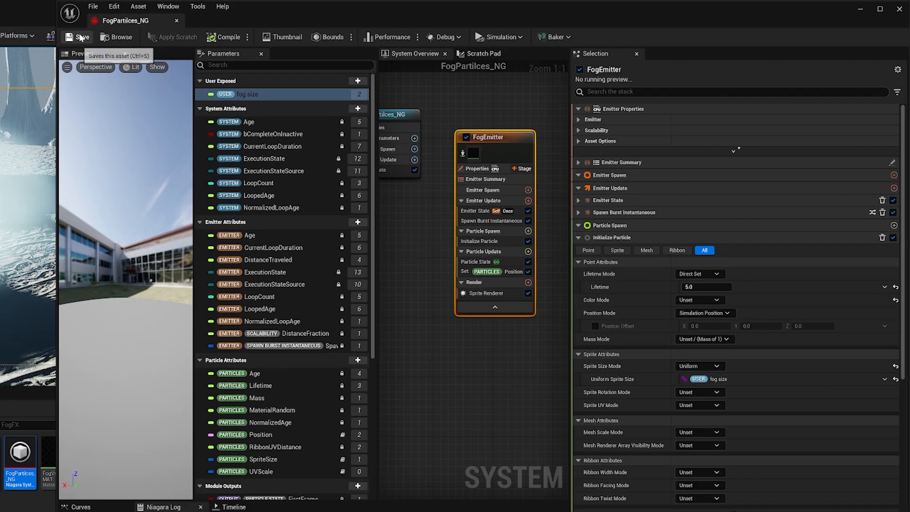
Set the default value of the fog size user parameter to 1000 in the FogPartilces_NG system properties
click(479, 241)
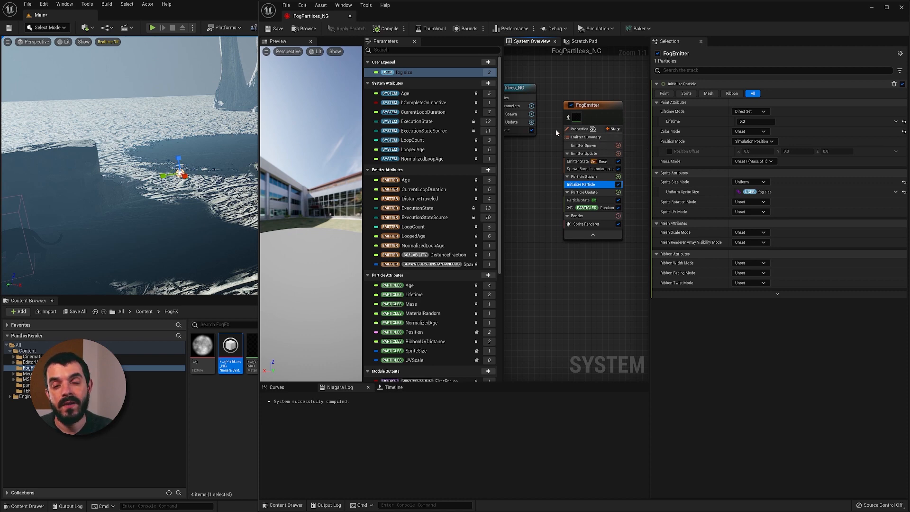
click(540, 173)
scroll(541, 174, up, 1)
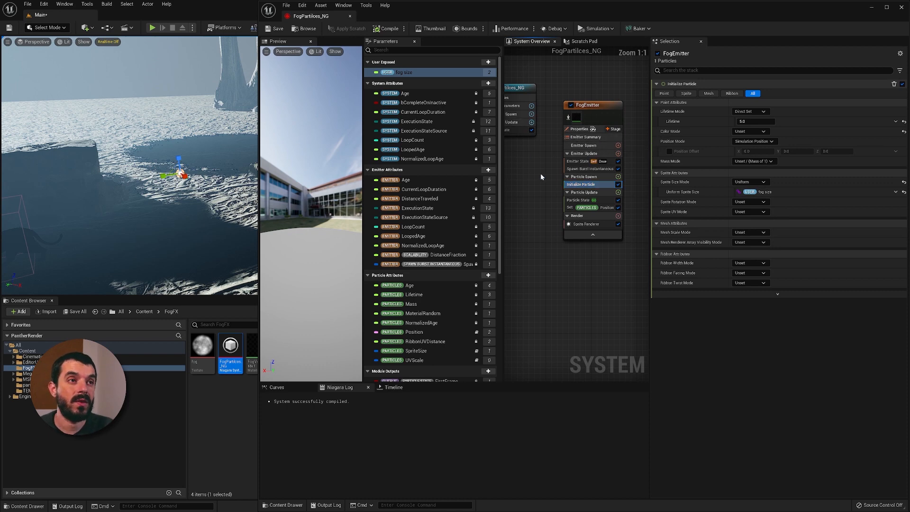
right_drag(539, 162, 544, 164)
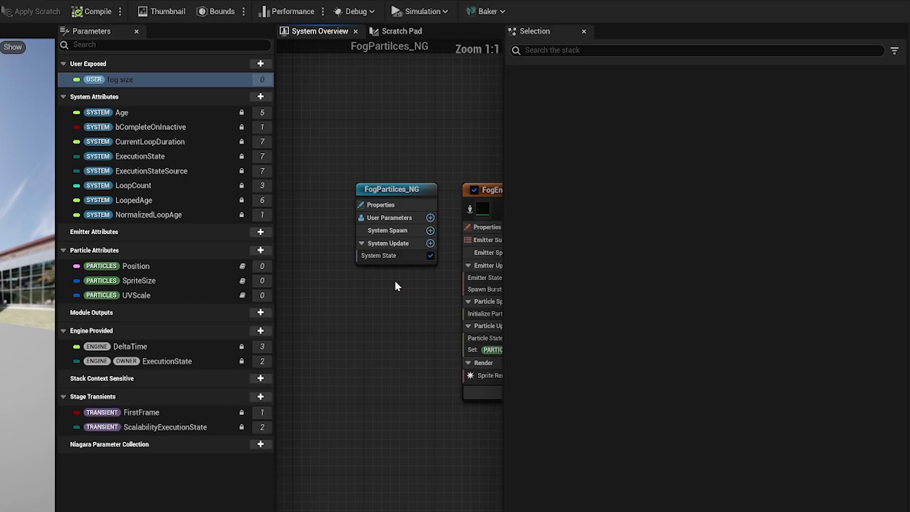
right_drag(580, 203, 538, 202)
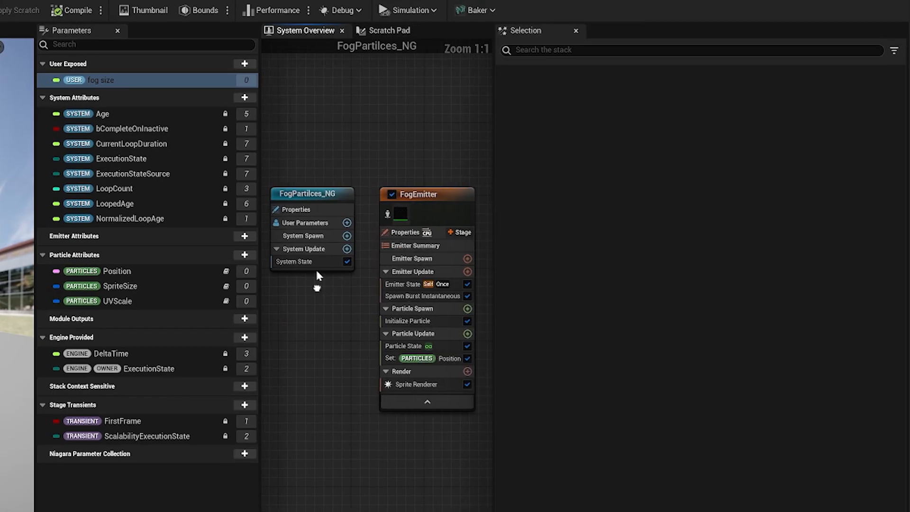
click(310, 197)
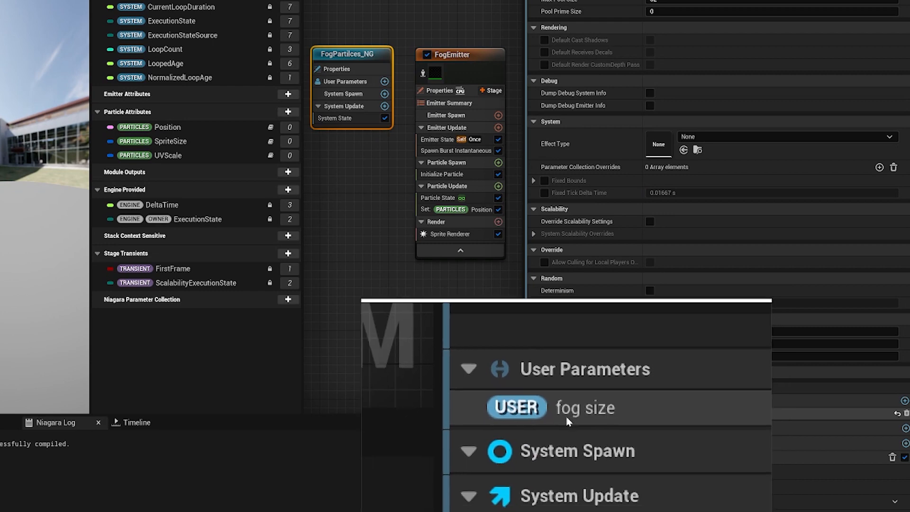
click(674, 415)
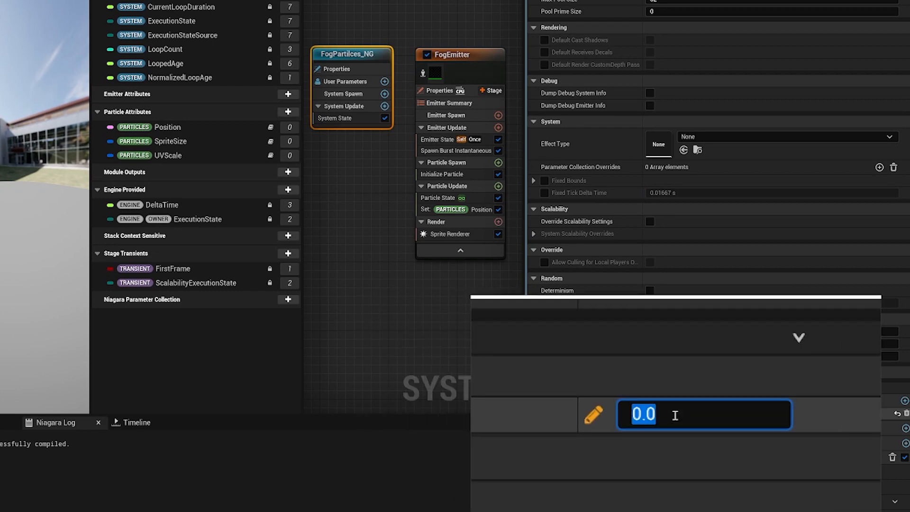
text(1000)
key(Return)
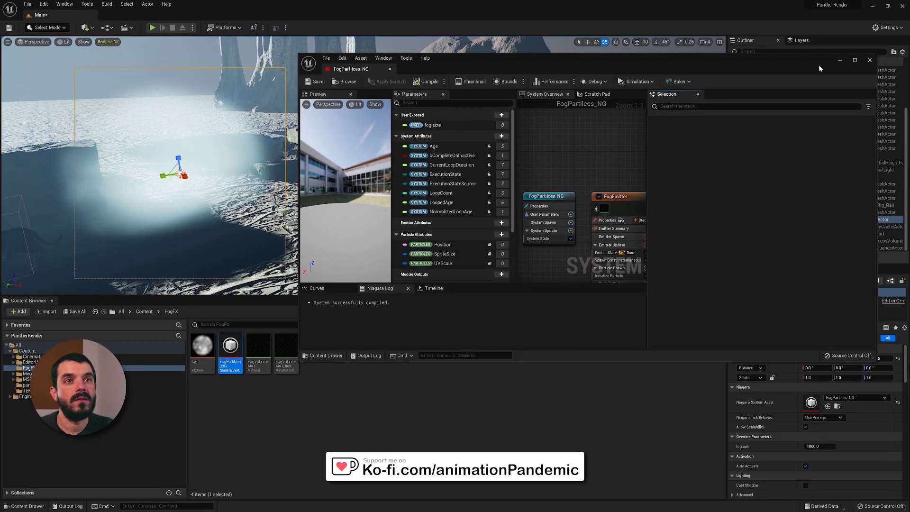
Return to the level, filter the FogPartilces_NG actor's details by fog and set its fog size override to 5000
click(838, 59)
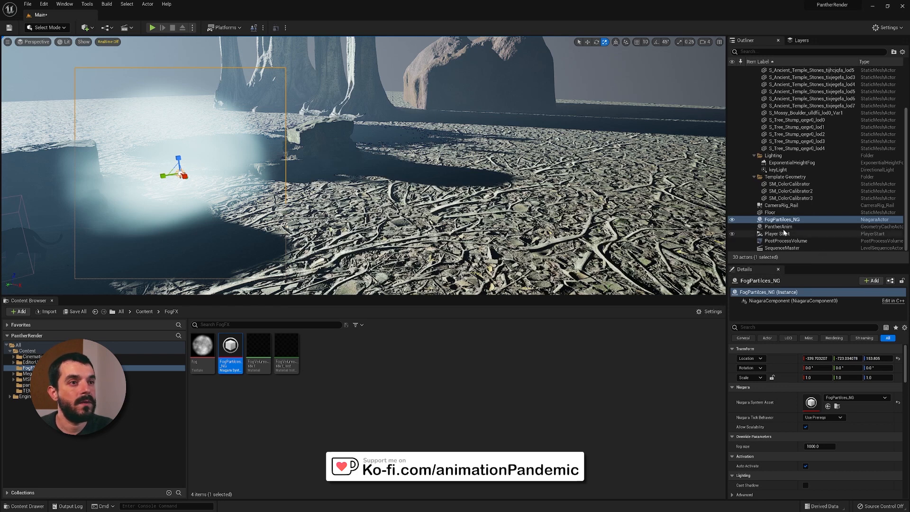
click(756, 326)
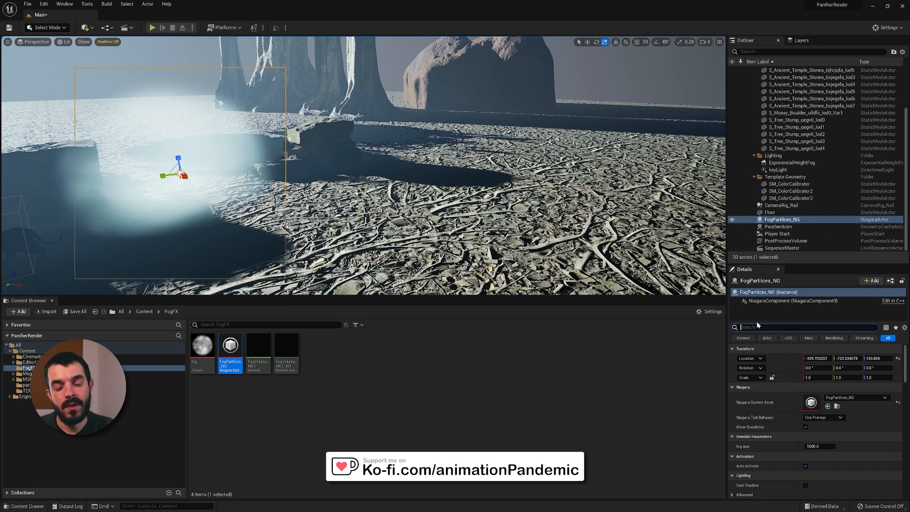
text(fog)
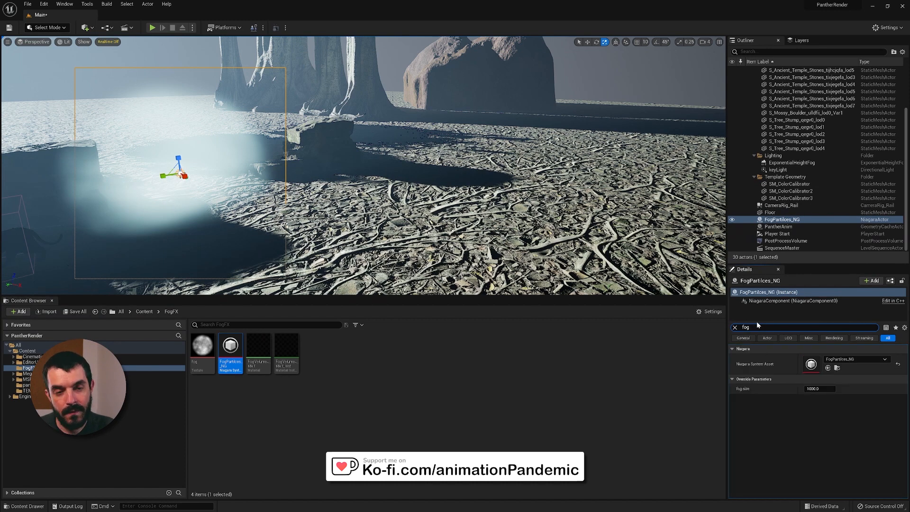
drag(820, 388, 833, 382)
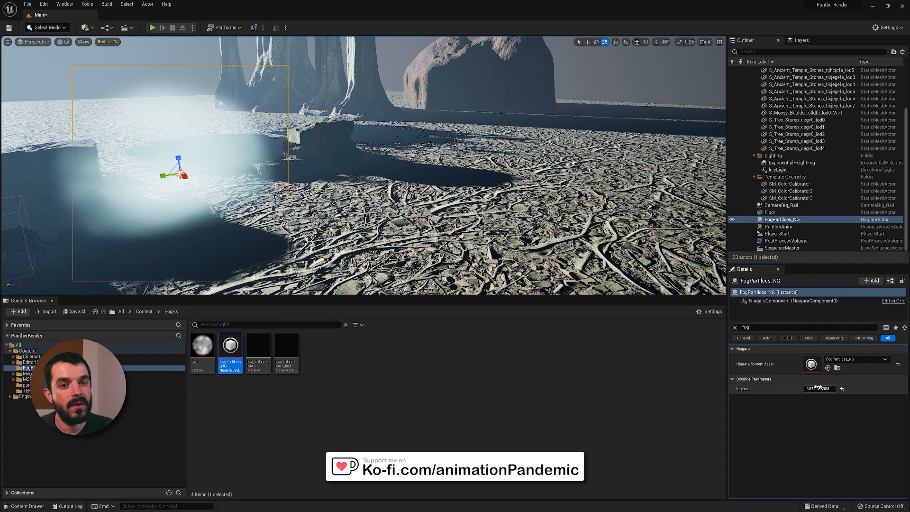
click(819, 388)
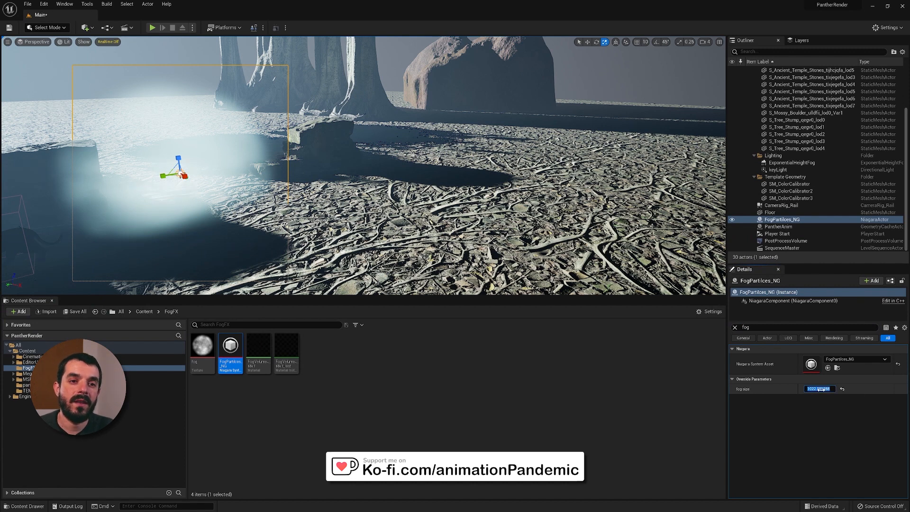
text(5000)
key(Return)
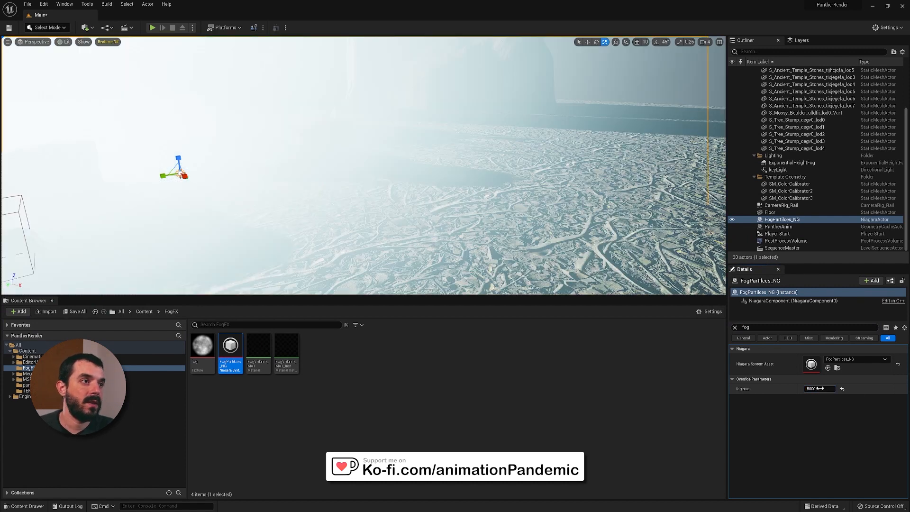
Try rotating the FogPartilces_NG actor about its vertical axis in the level
scroll(515, 198, down, 4)
middle_drag(515, 198, 338, 135)
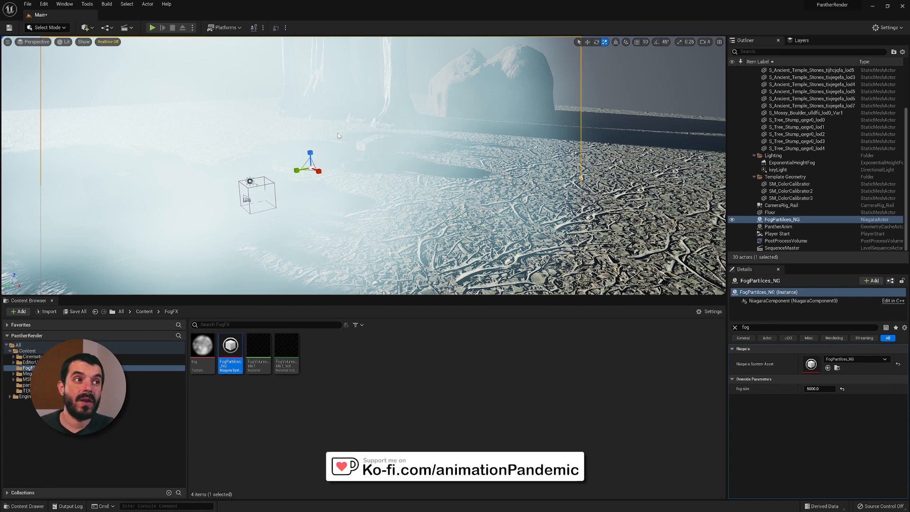
middle_drag(262, 152, 251, 151)
key(e)
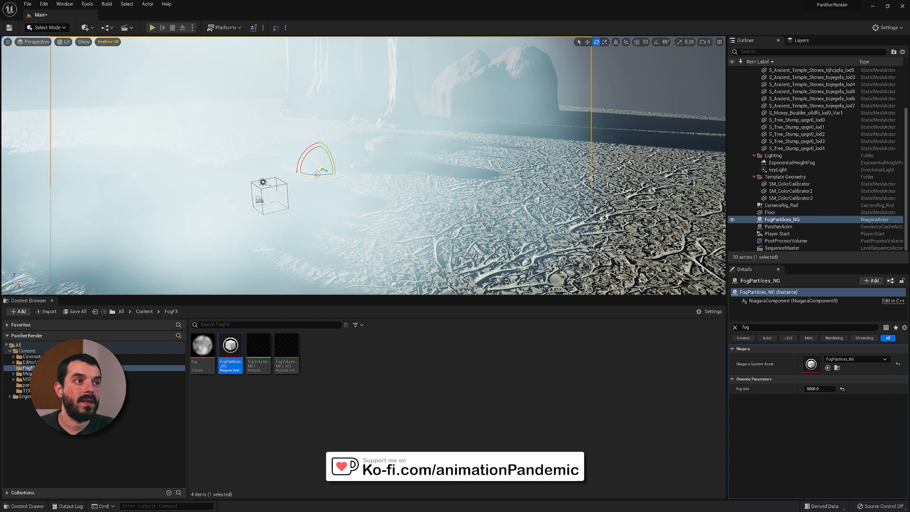
mouse_move(318, 176)
mouse_down()
mouse_move(298, 175)
mouse_move(321, 180)
mouse_up()
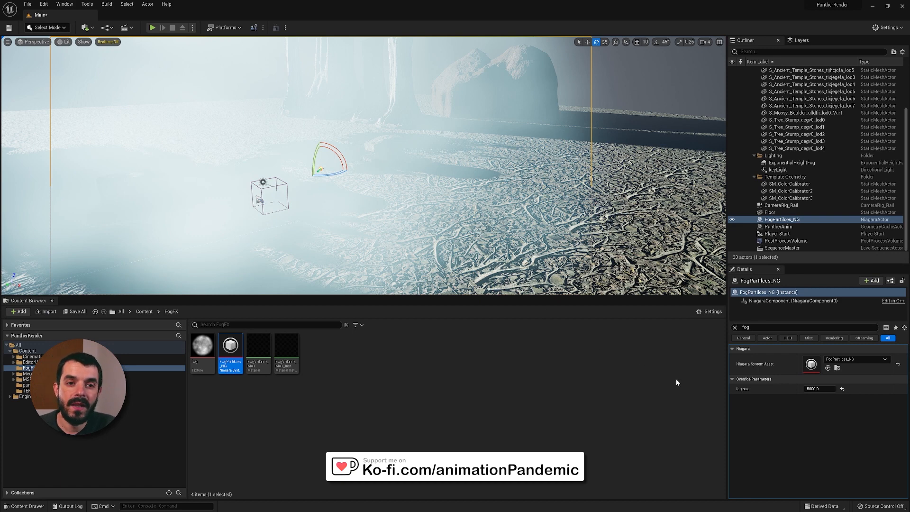
Set the FogPartilces_NG actor's fog size override to 1500 and view the fog from another angle
click(821, 389)
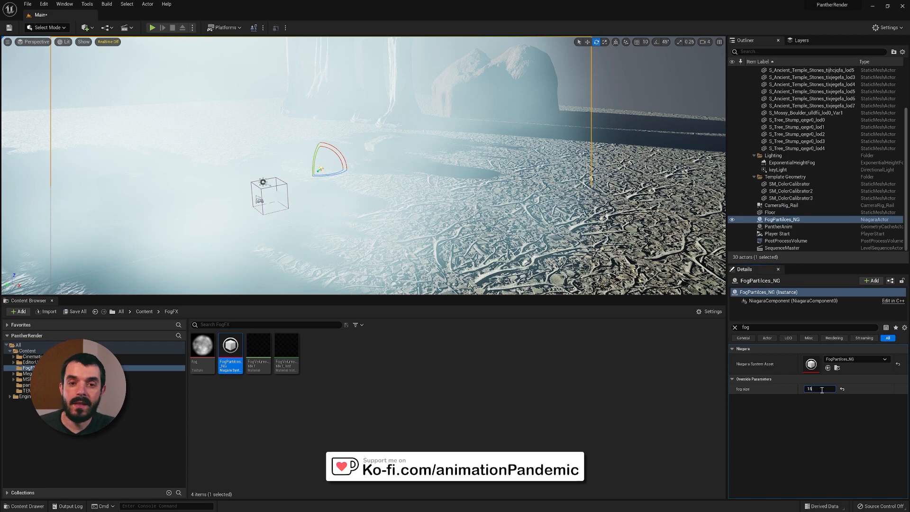
key(Return)
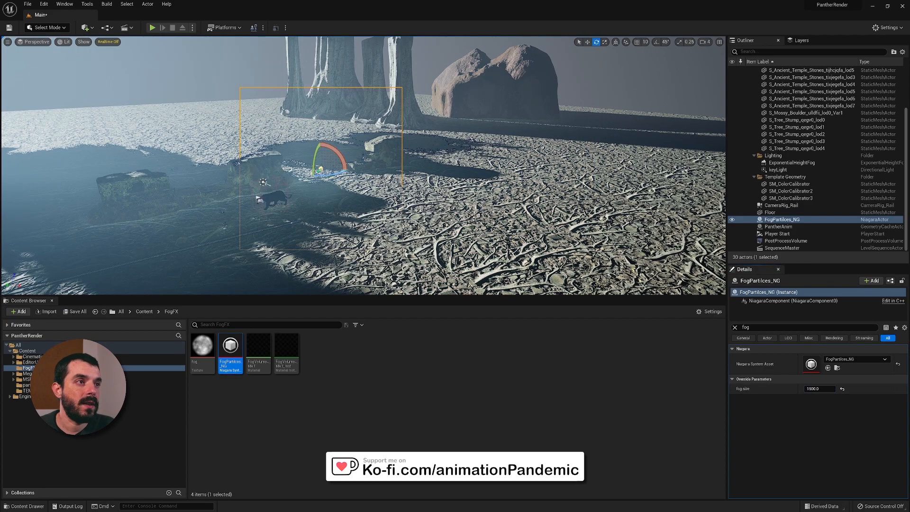
alt+drag(402, 207, 365, 206)
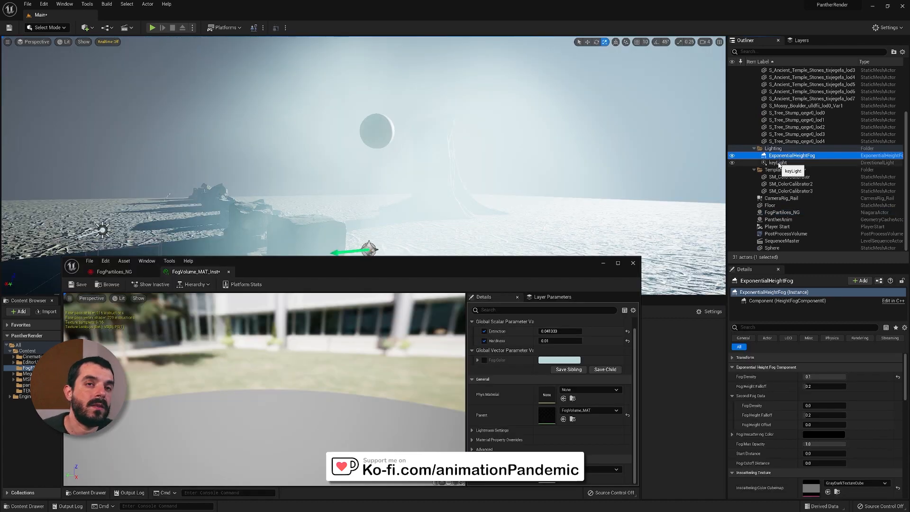
Search the keyLight directional light's details for volumetric settings using volu
click(777, 163)
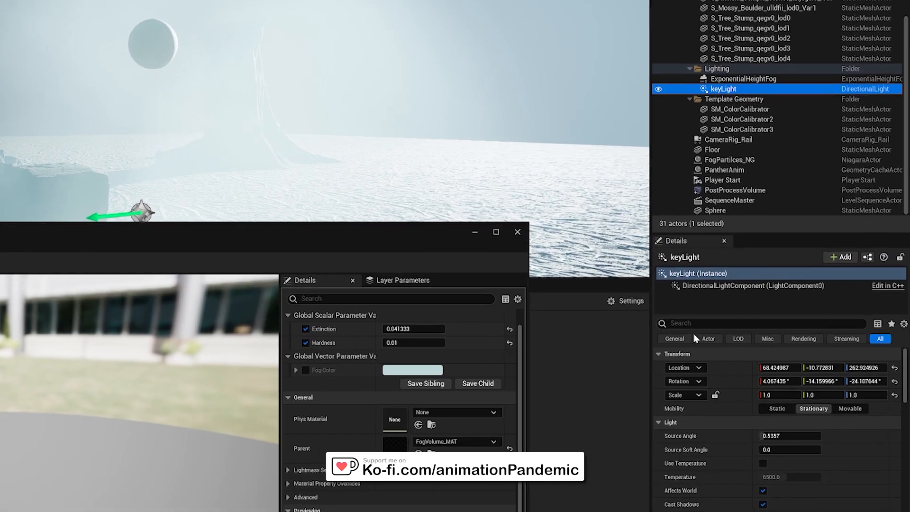
click(695, 323)
text(volu)
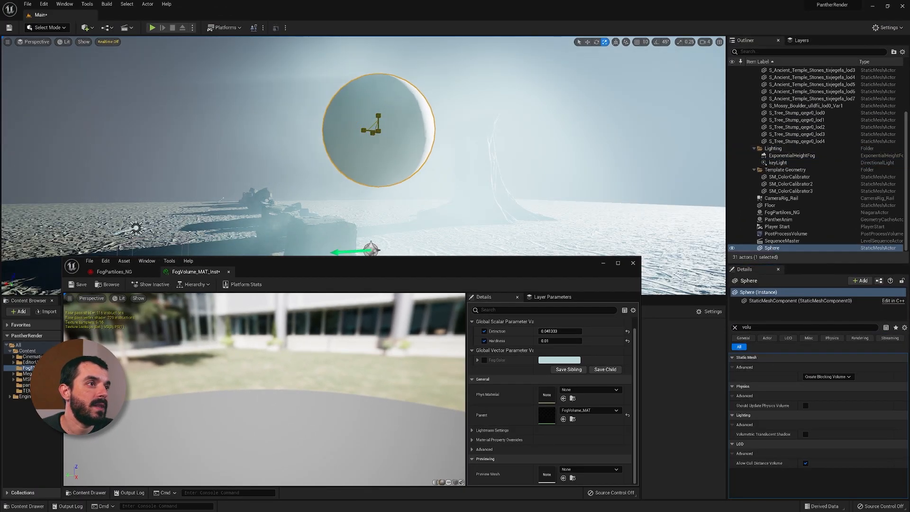
Reposition the test sphere within the fog in the level
key(w)
alt+drag(378, 130, 398, 133)
drag(378, 133, 464, 153)
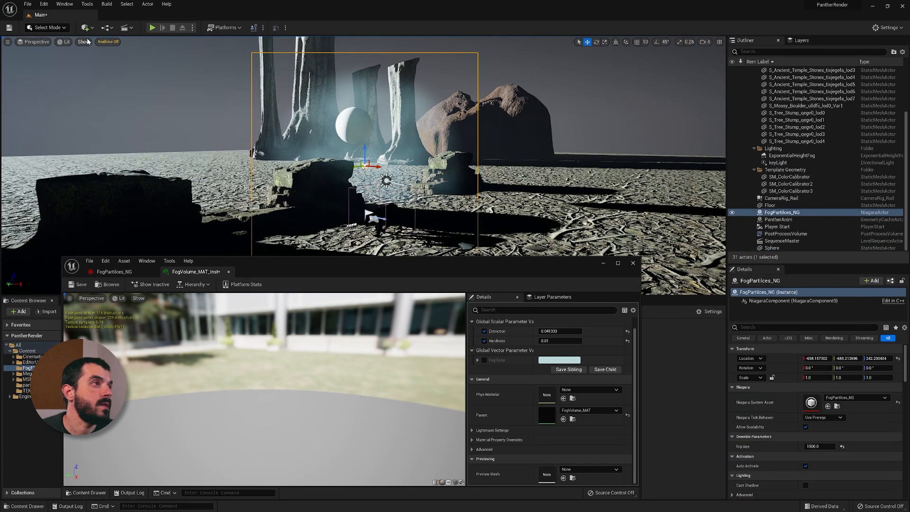
Show all foliage types in the viewport and move the FogPartilces_NG actor over the plants
click(84, 41)
mouse_move(116, 288)
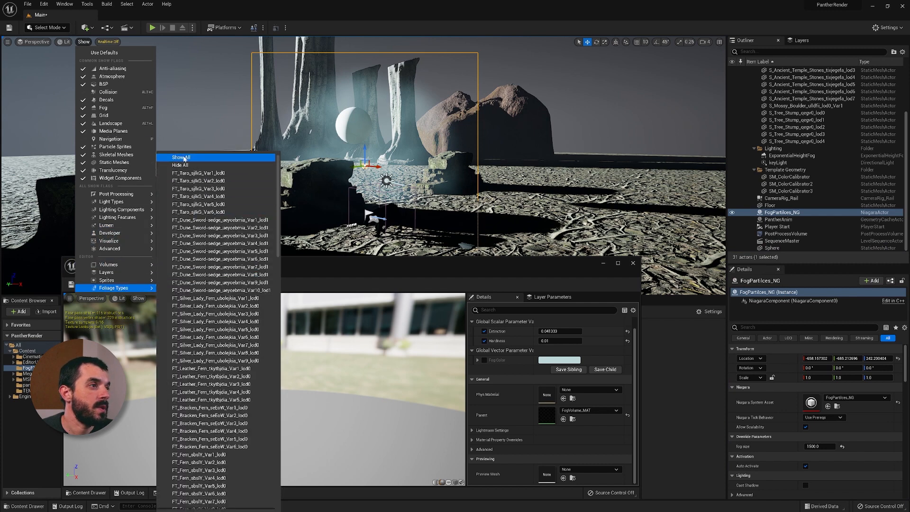
click(183, 157)
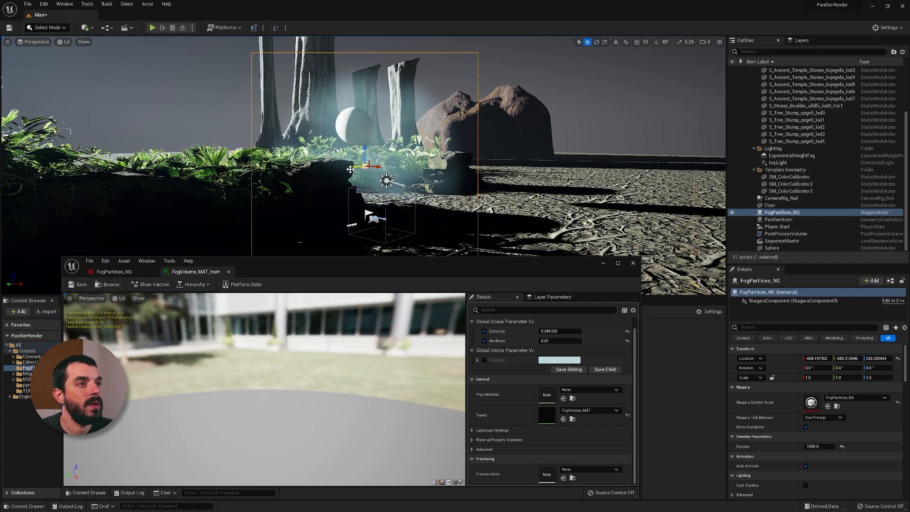
drag(353, 166, 246, 173)
drag(254, 192, 192, 199)
Set FogVolume_MAT_Inst's Extinction to 0.05 and compare the shot with the FogPartilces_NG actor hidden and shown
drag(551, 331, 631, 331)
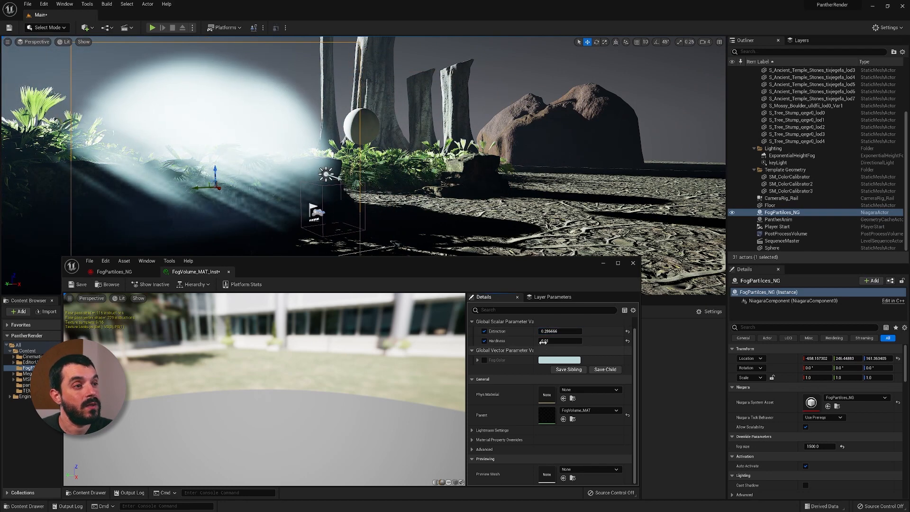
mouse_move(550, 341)
mouse_down()
mouse_move(560, 341)
mouse_move(549, 341)
mouse_up()
click(569, 331)
text(.05)
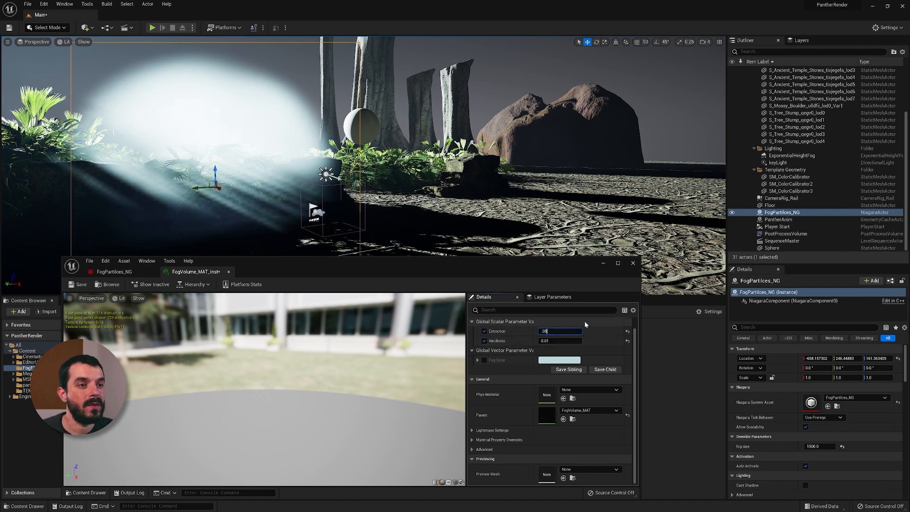
key(Return)
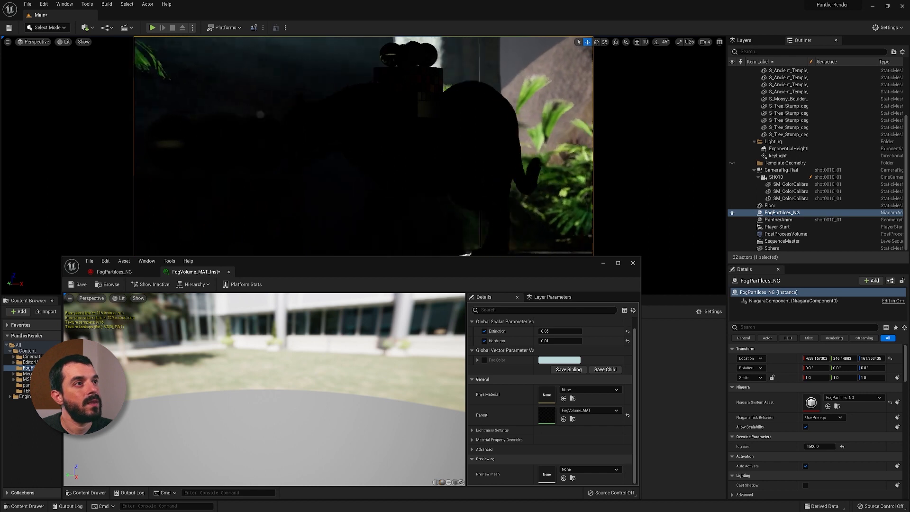
click(732, 213)
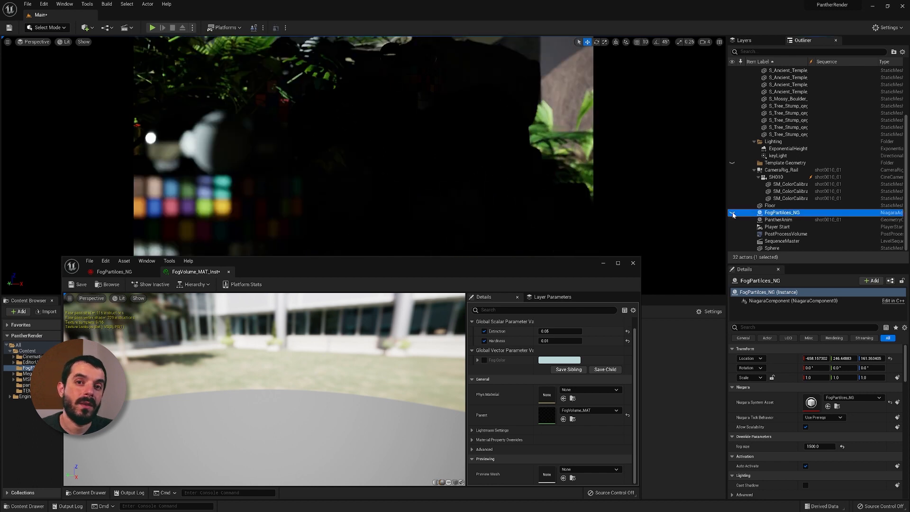
click(732, 214)
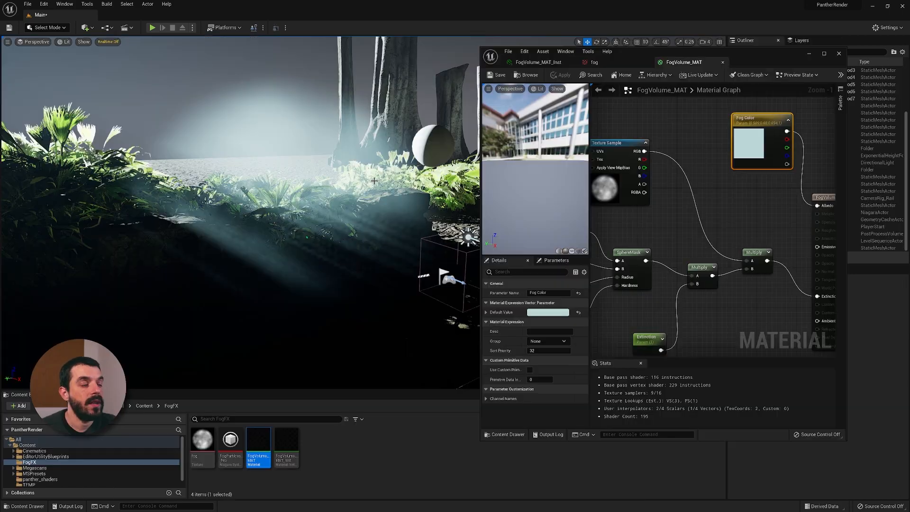
Add a Power node to the FogVolume_MAT graph and route the Texture Sample's RGB through its Base into the final Multiply's A input
mouse_move(278, 218)
alt+mouse_down()
mouse_move(356, 232)
mouse_move(287, 218)
alt+mouse_up()
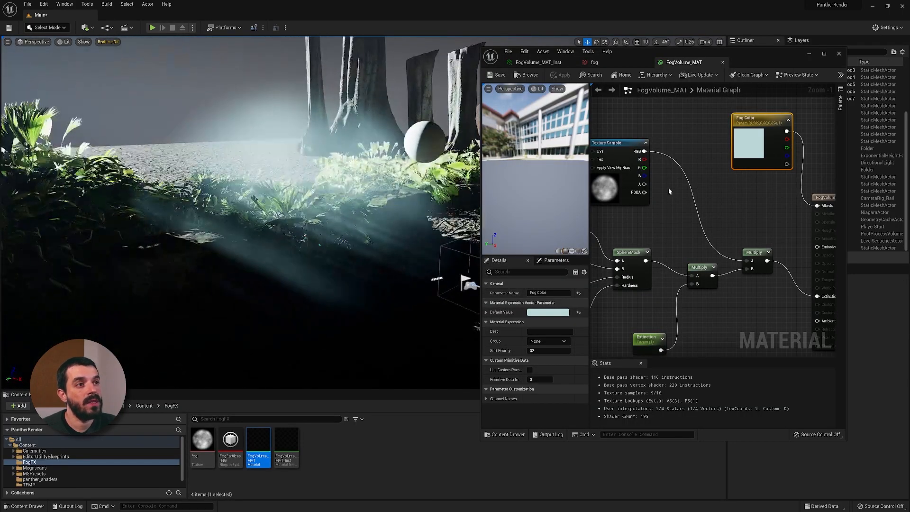
right_click(689, 154)
text(power)
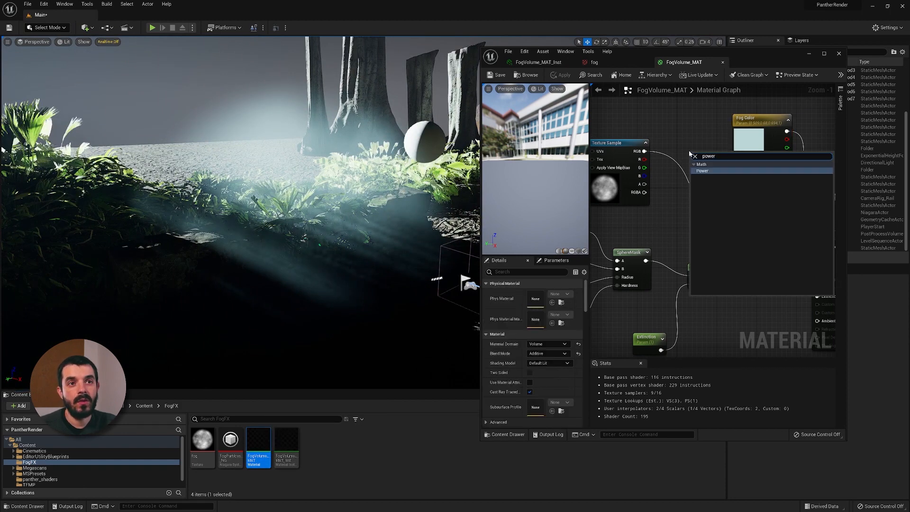
click(703, 171)
drag(644, 151, 715, 204)
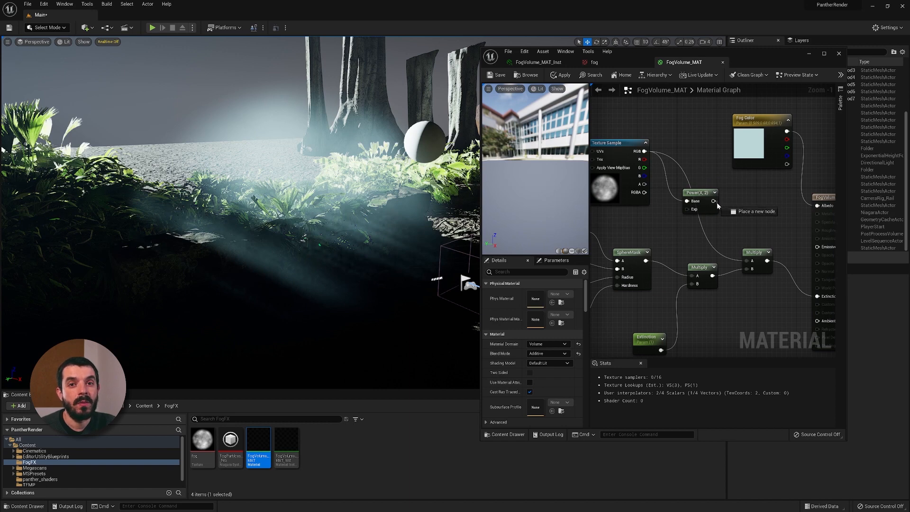
drag(717, 205, 749, 261)
drag(696, 192, 706, 193)
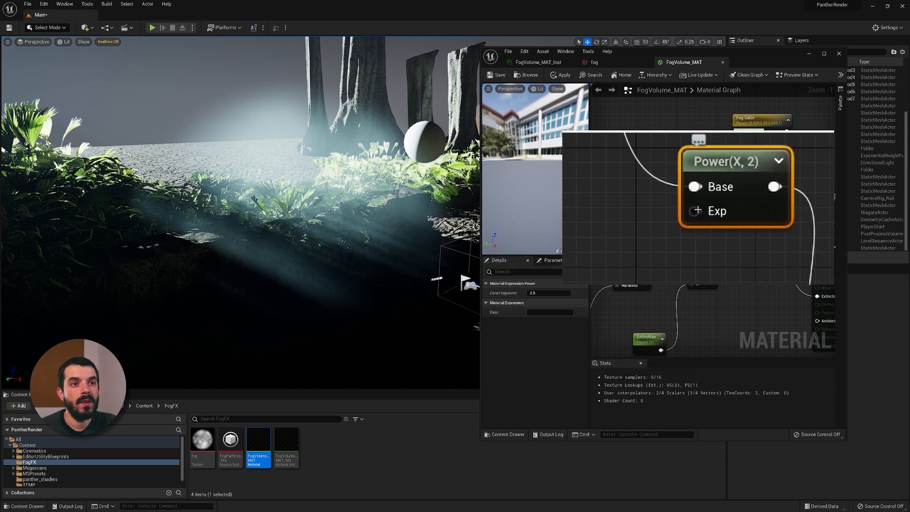
Promote the Power node's exponent to a parameter named Contrast with default value 1, and save FogVolume_MAT
mouse_move(697, 209)
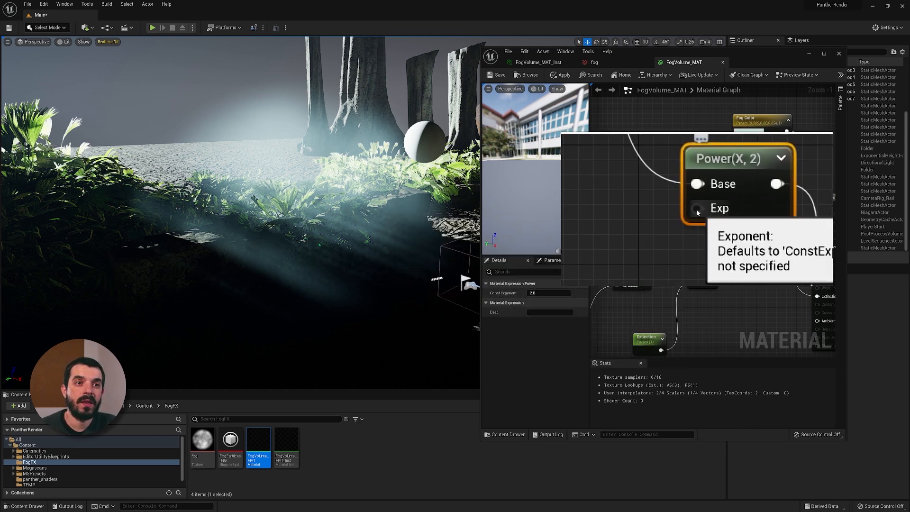
right_click(697, 211)
click(728, 257)
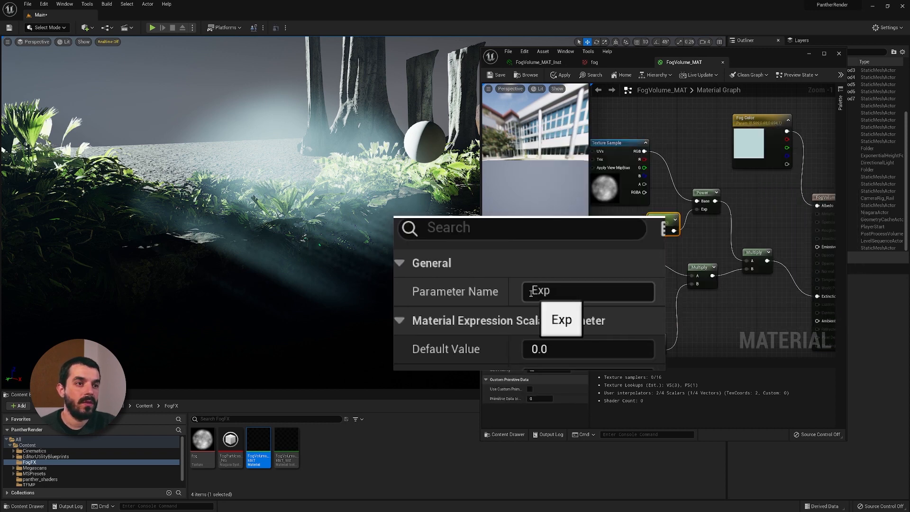
double_click(530, 293)
text(Contrast)
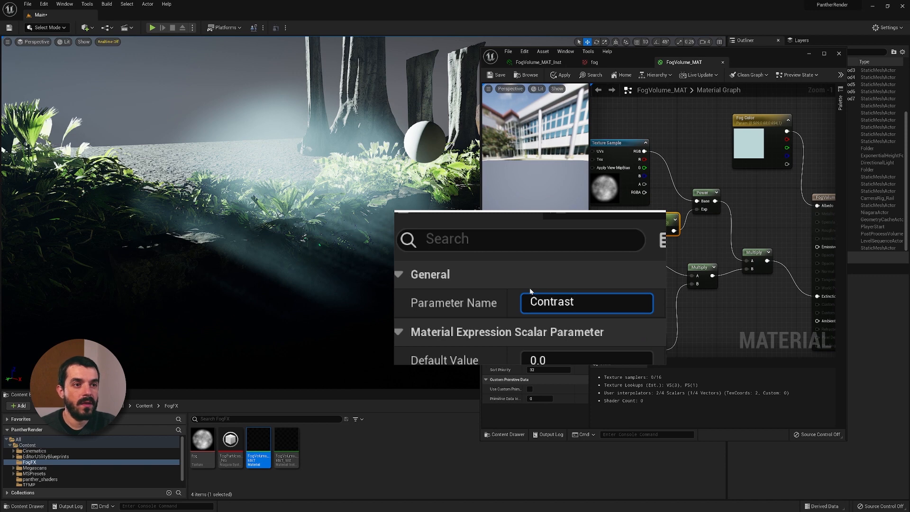
click(537, 312)
text(.)
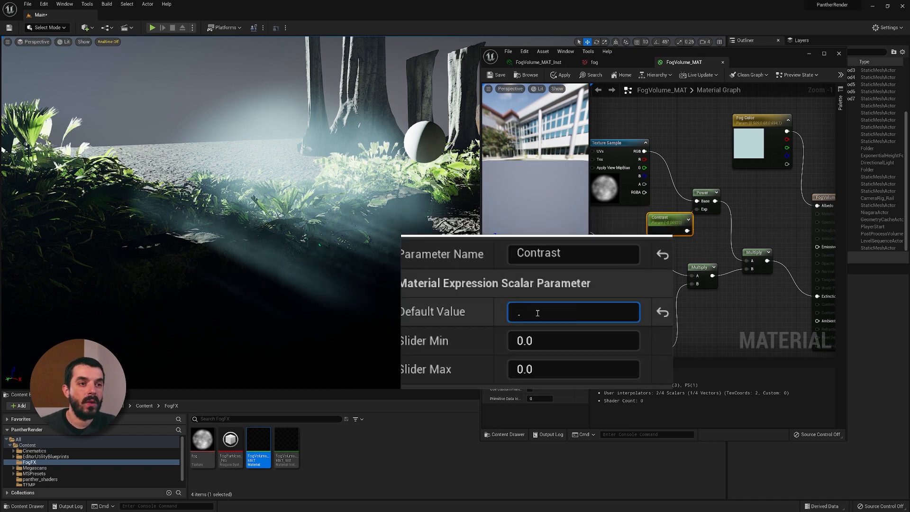
key(BackSpace)
text(1)
key(Return)
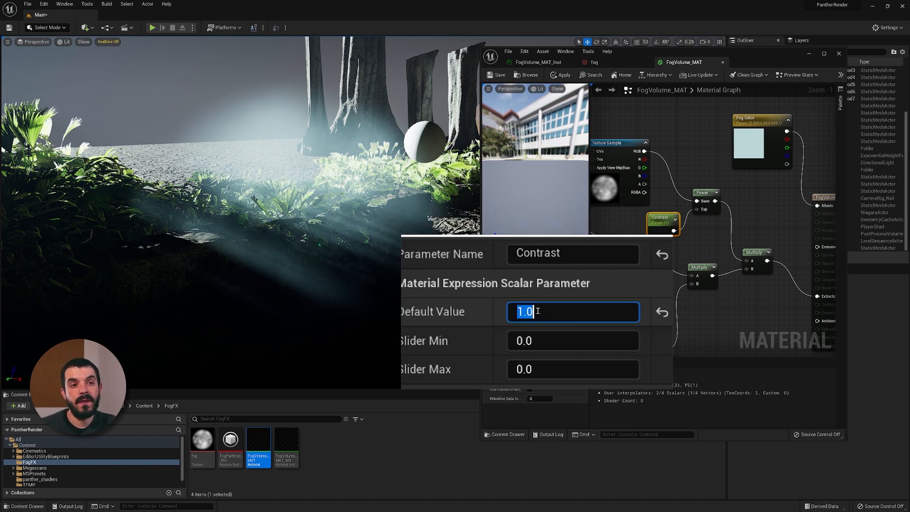
click(498, 76)
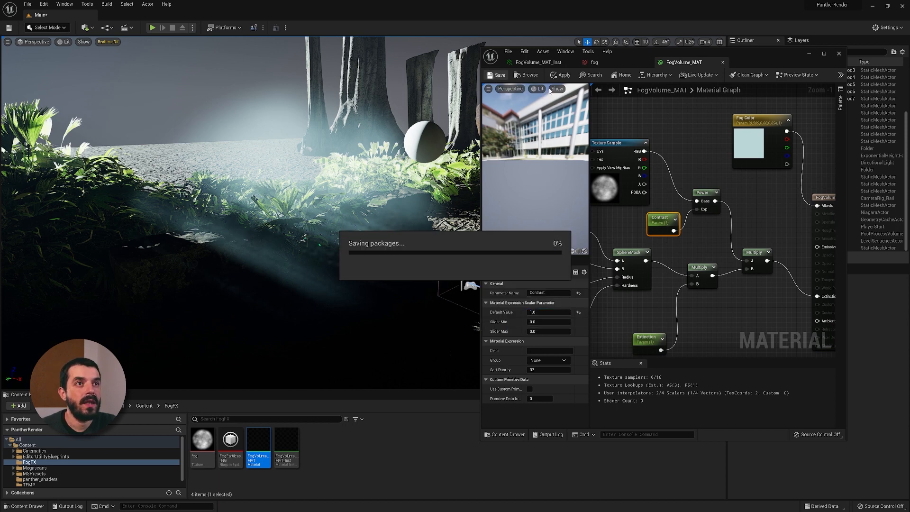
Enable the Contrast override in FogVolume_MAT_Inst, try higher values and 0, and set it to 1
double_click(287, 448)
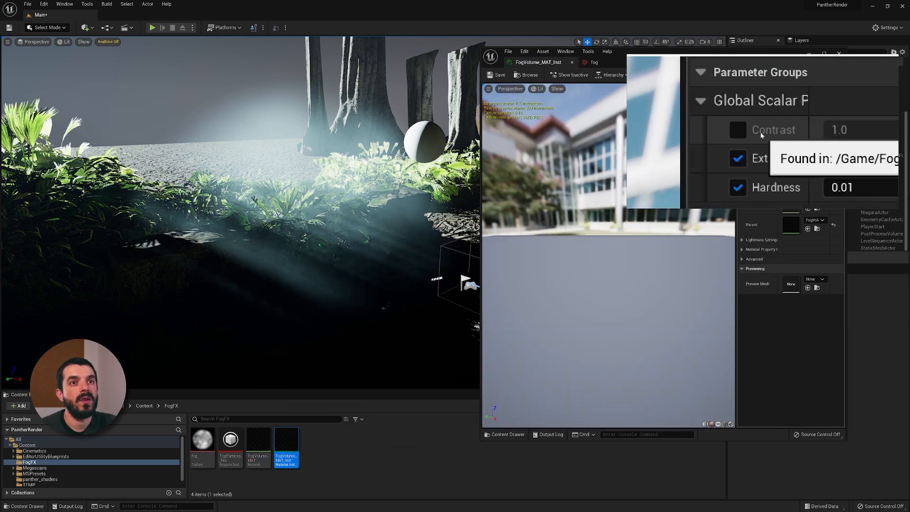
click(728, 131)
drag(789, 131, 843, 131)
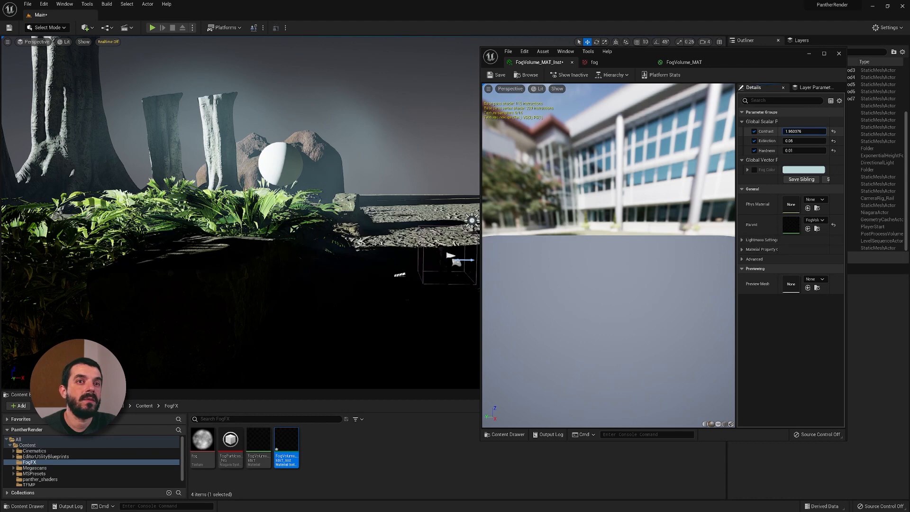
text(1.0)
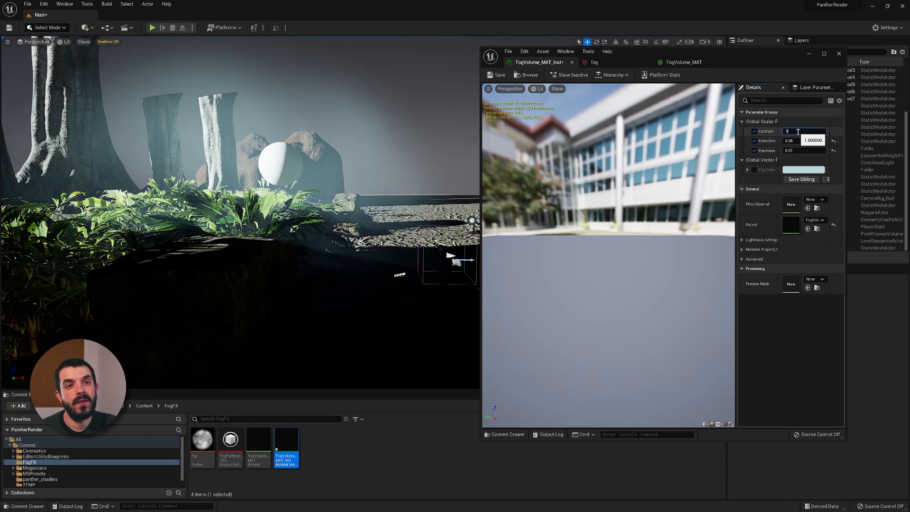
key(Return)
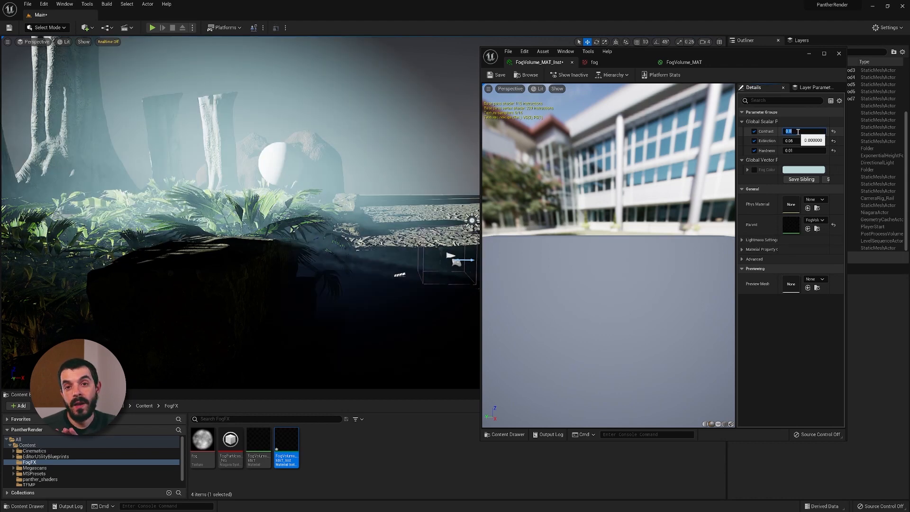
text(1)
key(Return)
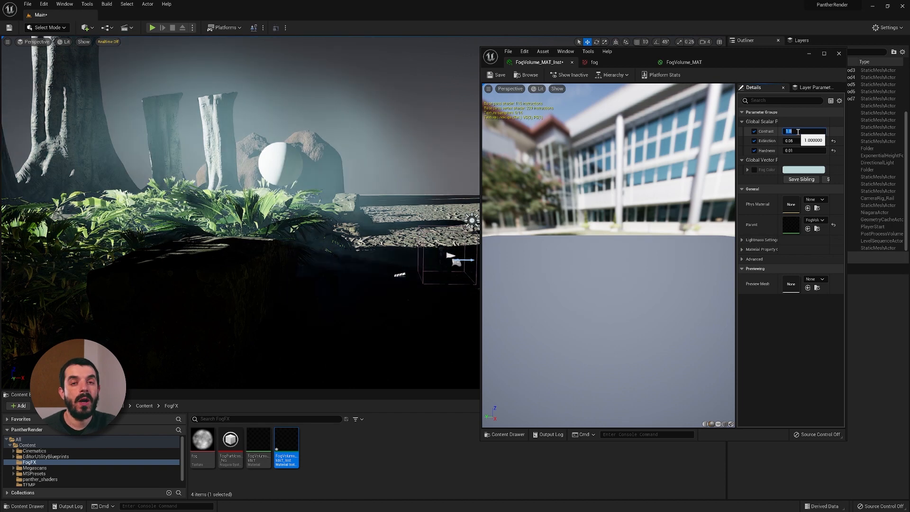
text(1.5)
key(Return)
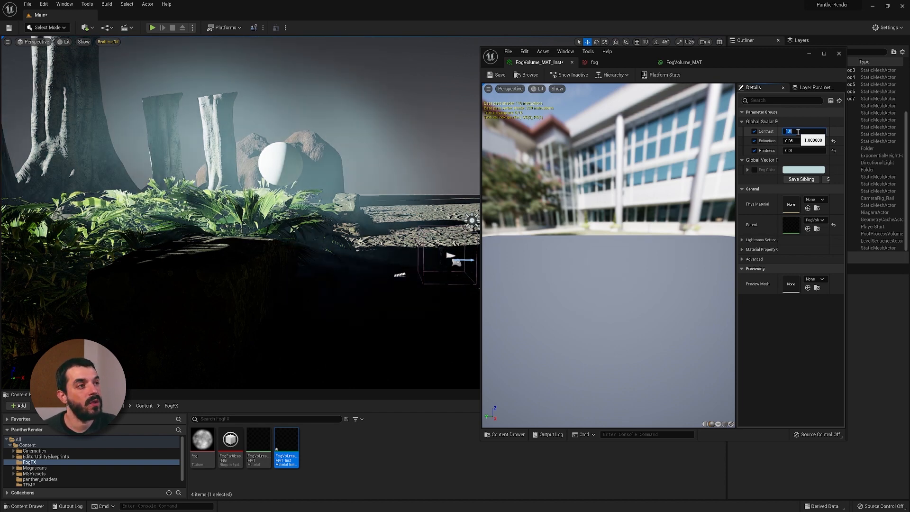
Convert FogVolume_MAT's Texture Sample node to a parameter named NoiseTexture and save the material
click(683, 62)
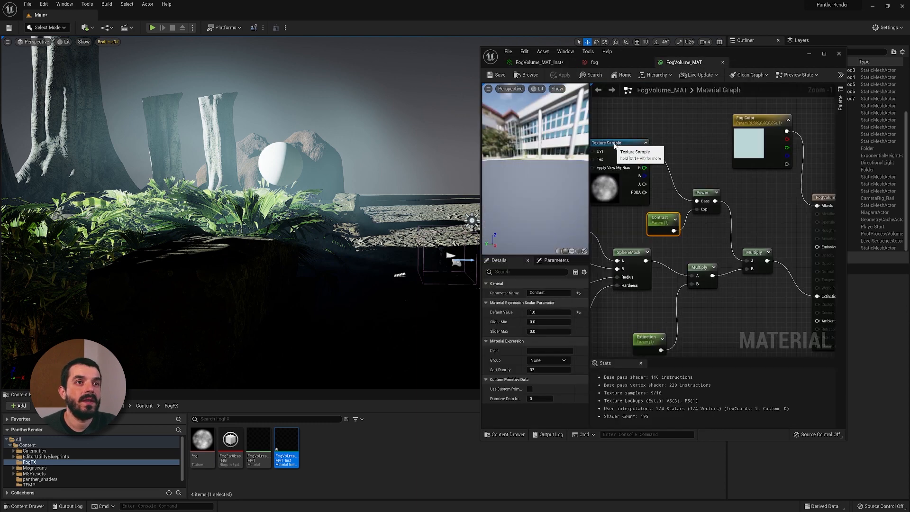
click(642, 122)
right_click(642, 122)
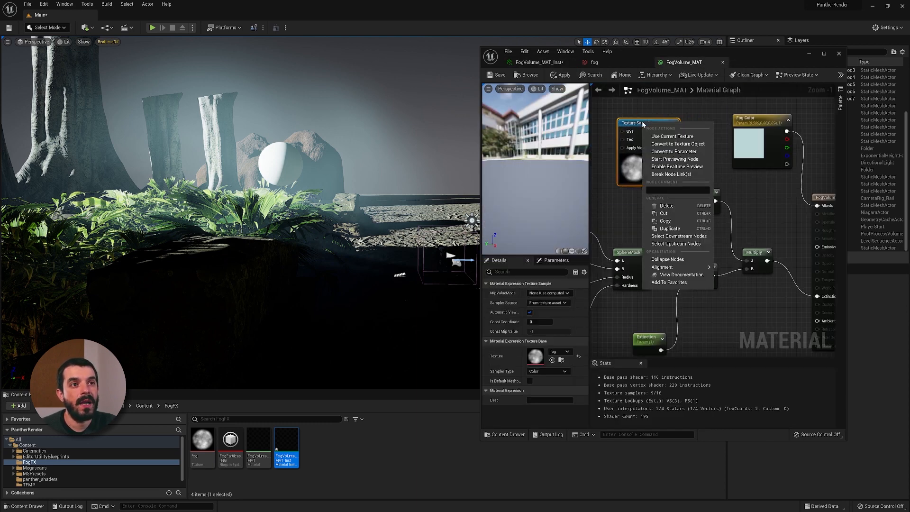
click(663, 151)
text(Noise)
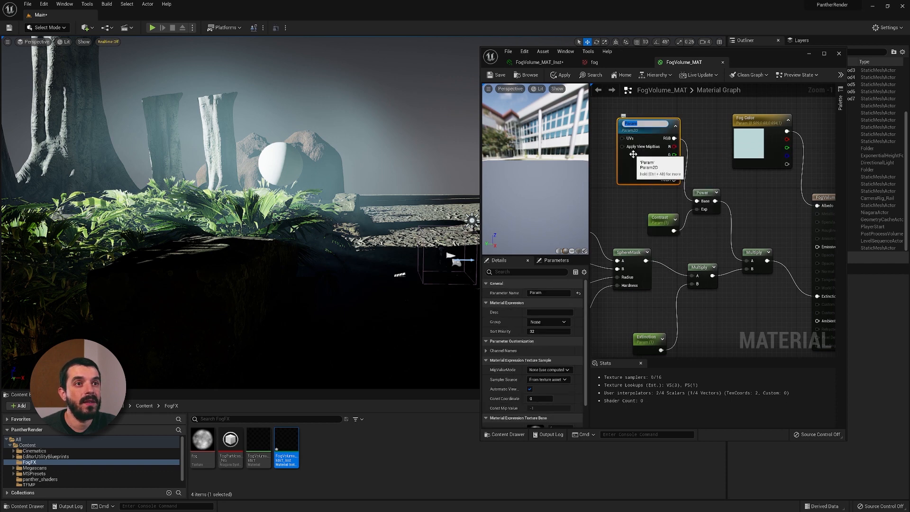
text(Textu)
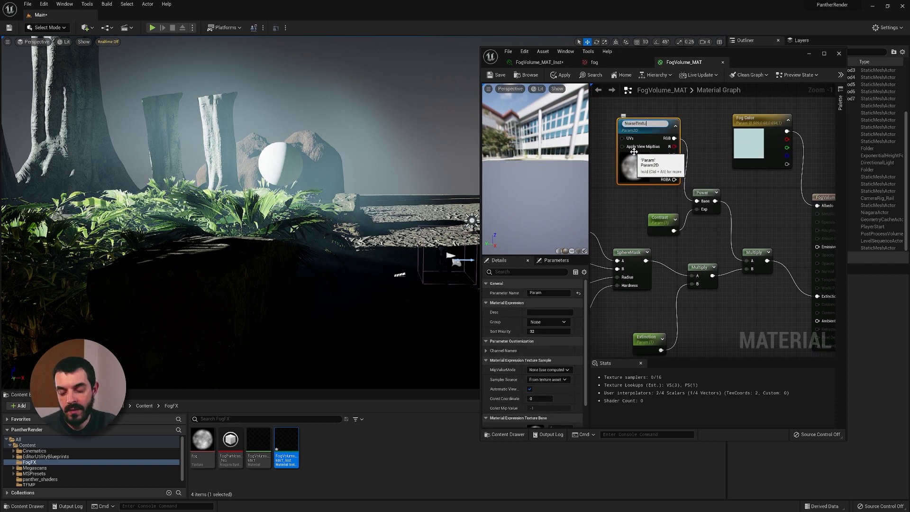
text(re)
key(Return)
click(495, 75)
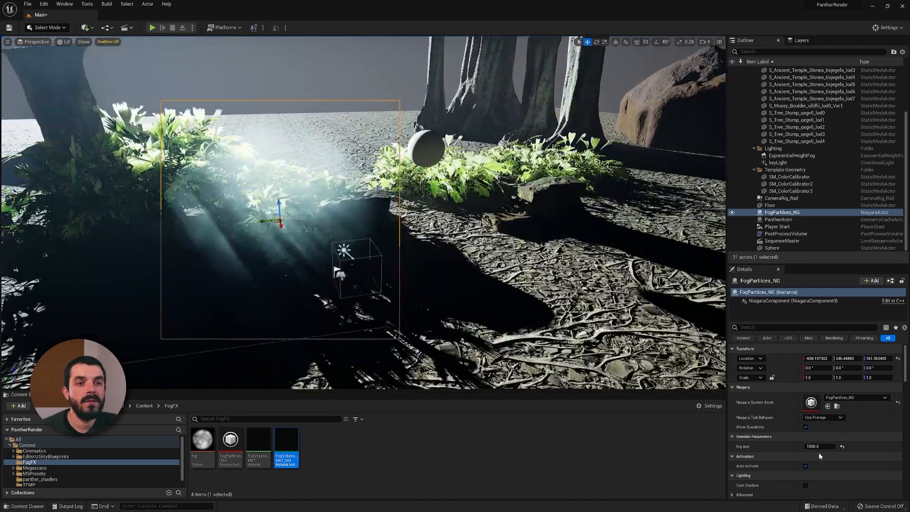
Set the FogPartilces_NG actor's fog size override to 3000 and reposition the fog behind the panther using the SH010 camera view
click(810, 446)
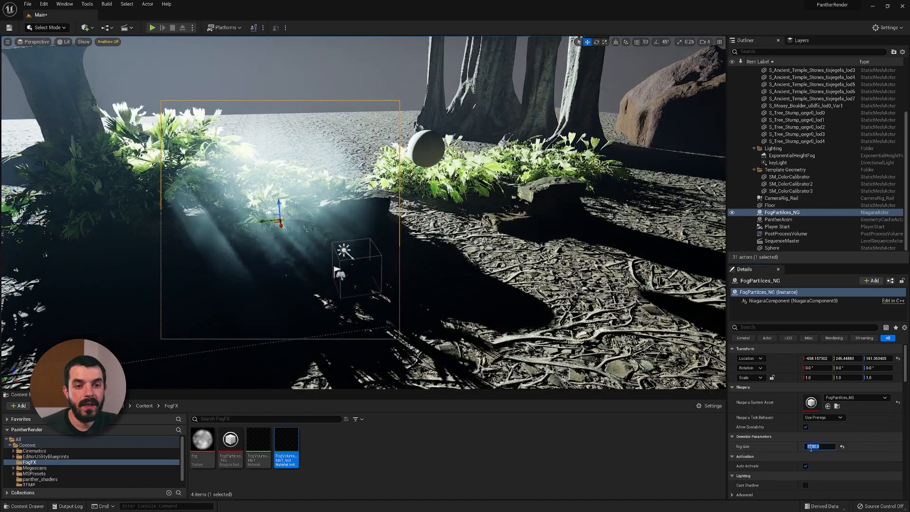
key(Return)
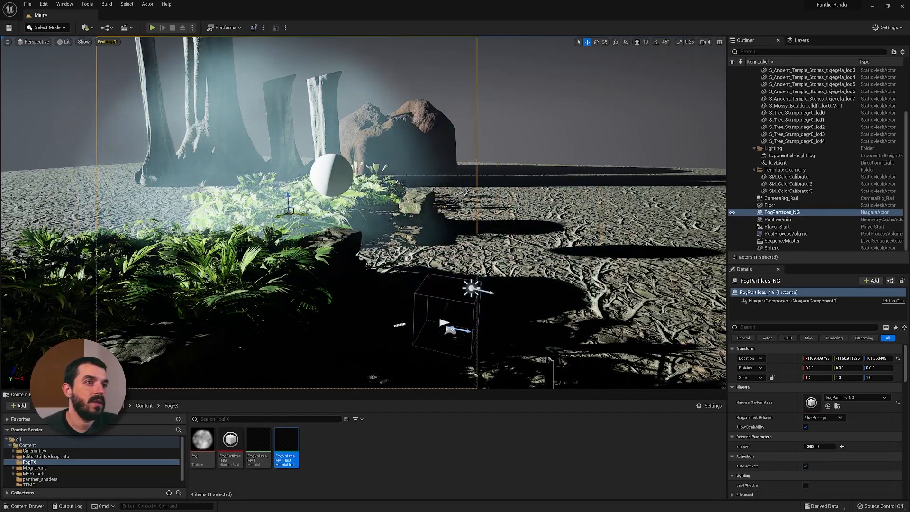
right_drag(362, 212, 422, 201)
drag(217, 232, 230, 231)
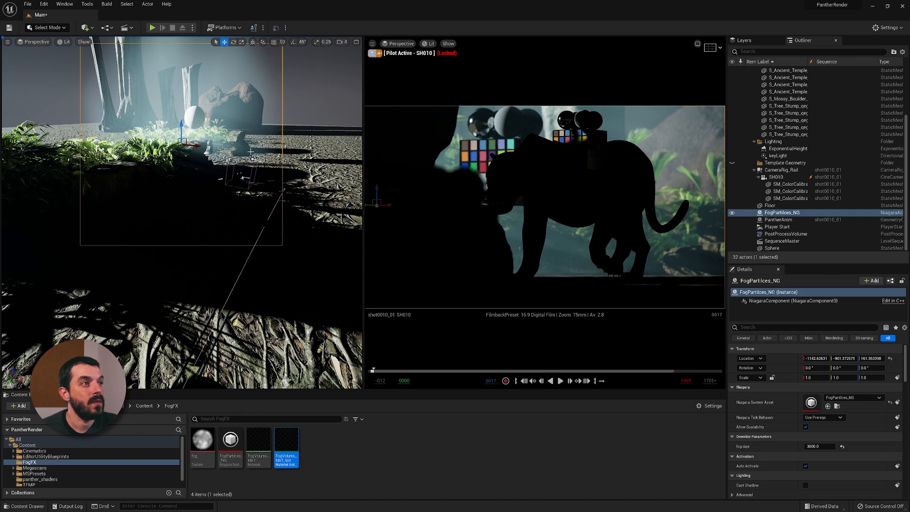
drag(194, 147, 124, 154)
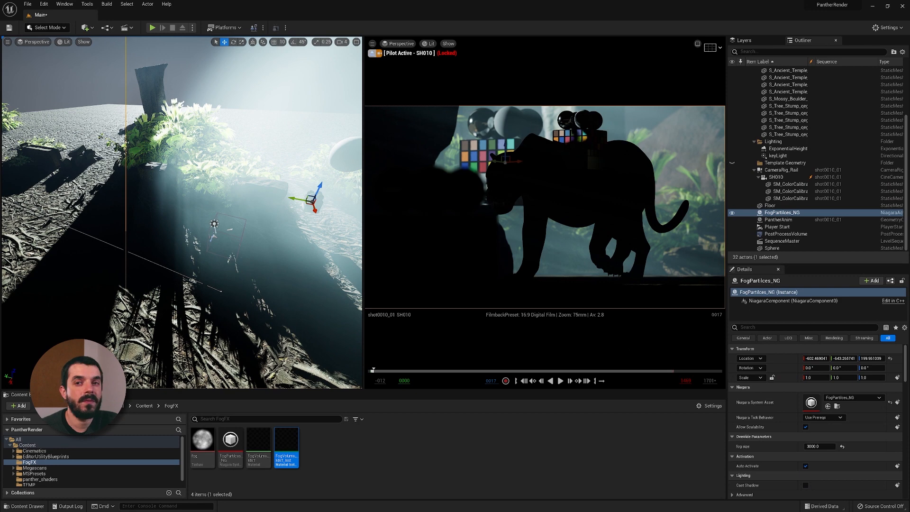
Go to frame 185 of the shot and place a duplicate of the FogPartilces_NG actor to fill its background with fog
drag(374, 370, 408, 371)
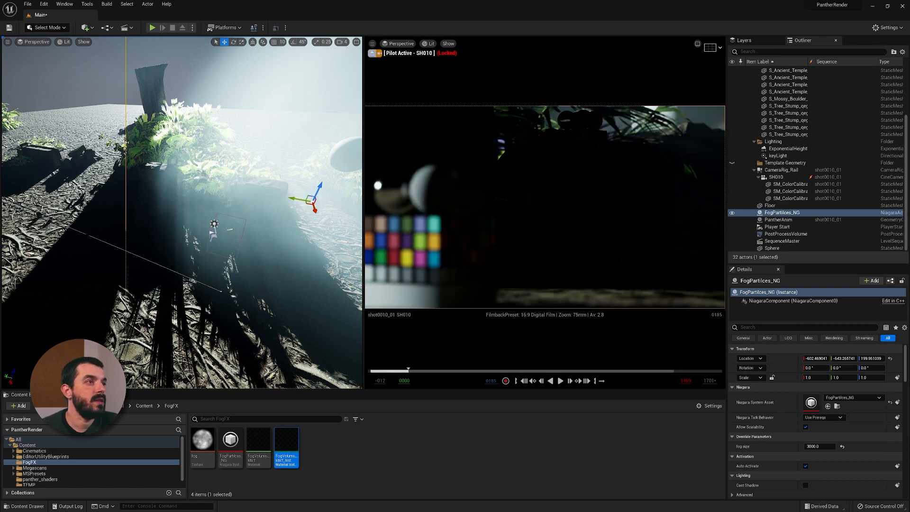
alt+drag(199, 204, 88, 162)
alt+drag(182, 213, 203, 199)
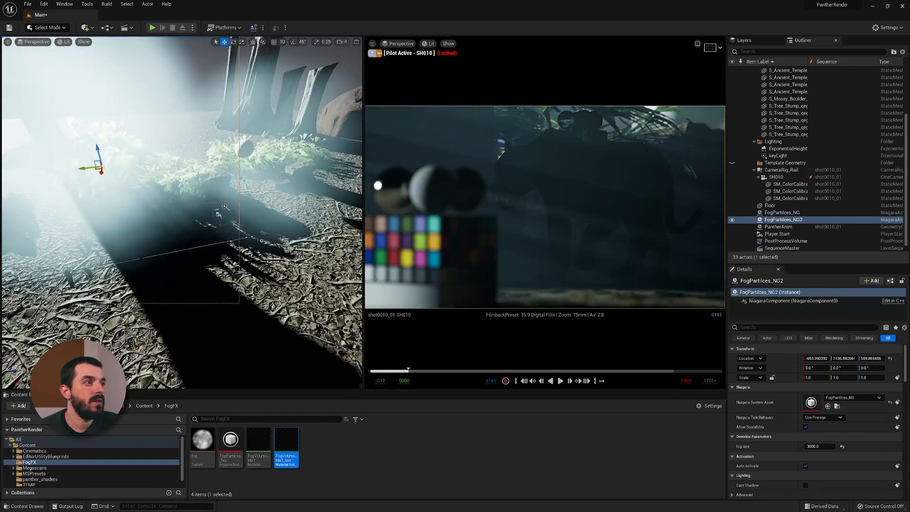
Lower FogPartilces_NG2, set its fog size to 1500, and shift it closer to the panther
drag(97, 147, 111, 234)
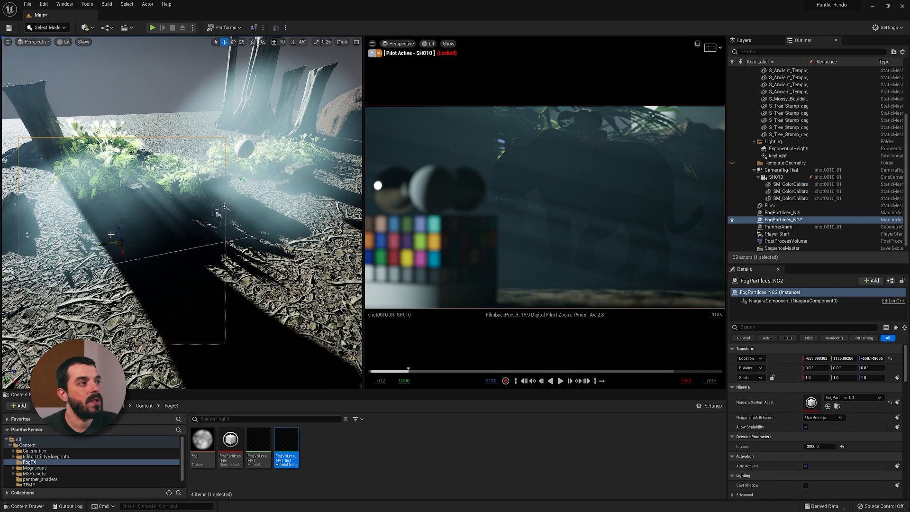
click(819, 447)
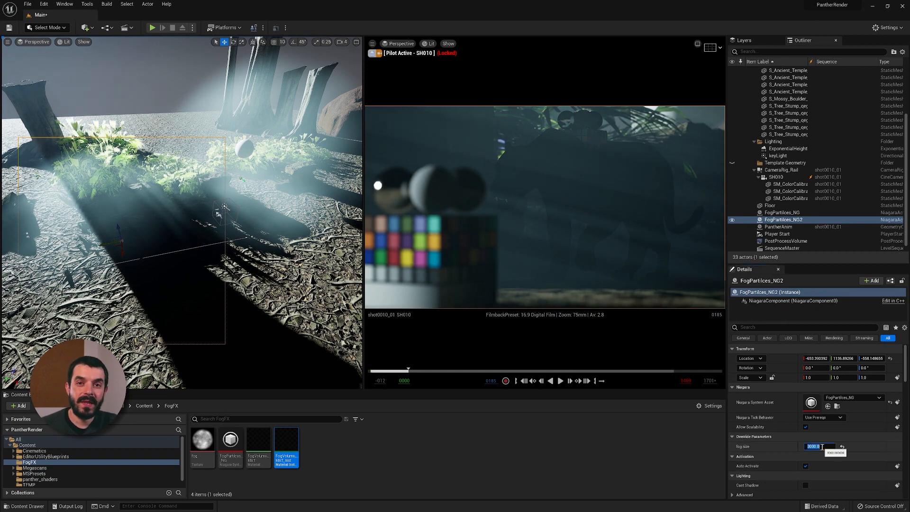
text(1500)
key(Return)
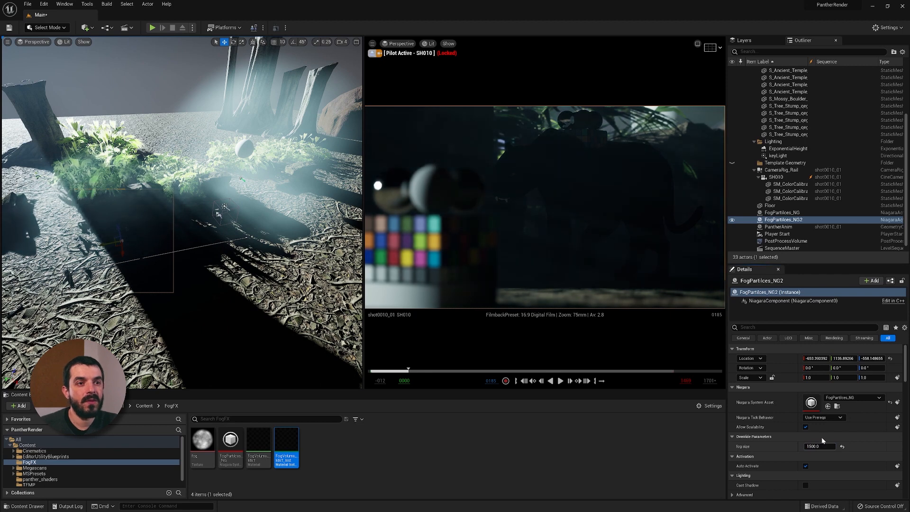
drag(106, 246, 167, 228)
right_drag(167, 228, 173, 197)
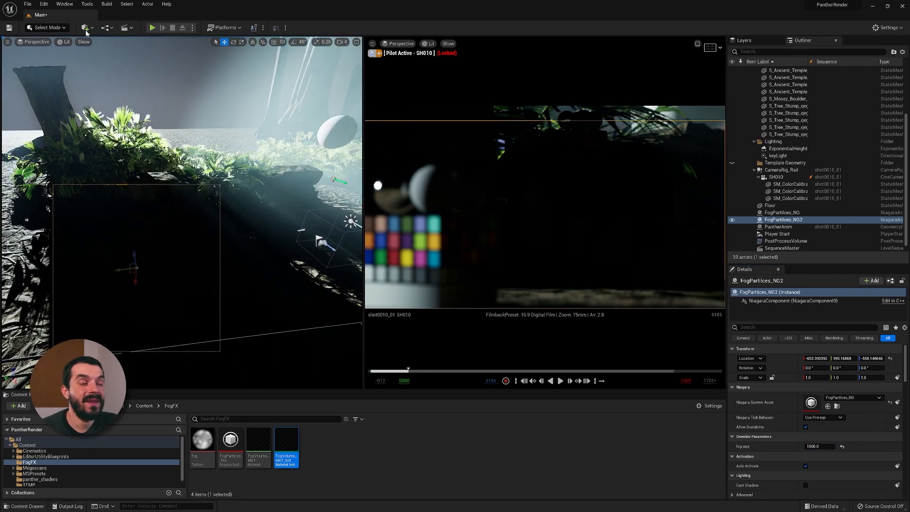
Show the free perspective viewport in Base Color buffer visualization and move FogPartilces_NG2 beside the panther
click(64, 41)
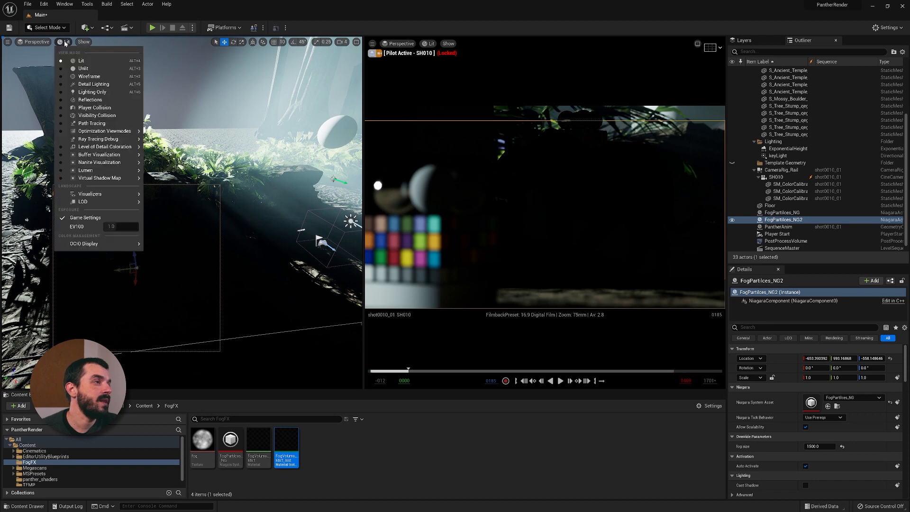
mouse_move(99, 154)
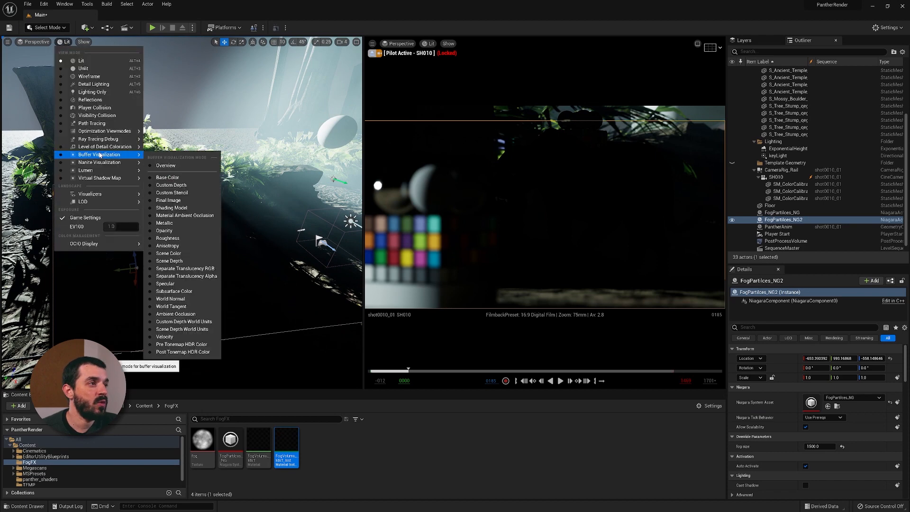
click(164, 178)
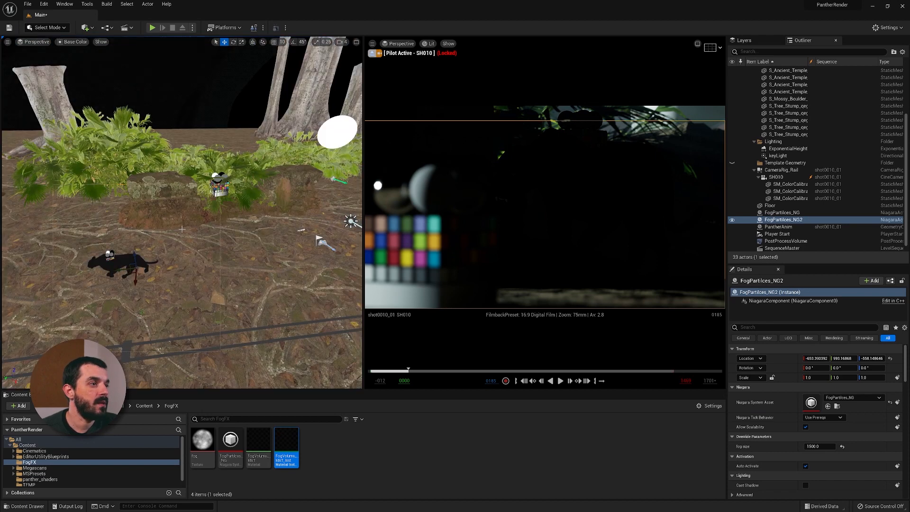
alt+drag(121, 289, 190, 244)
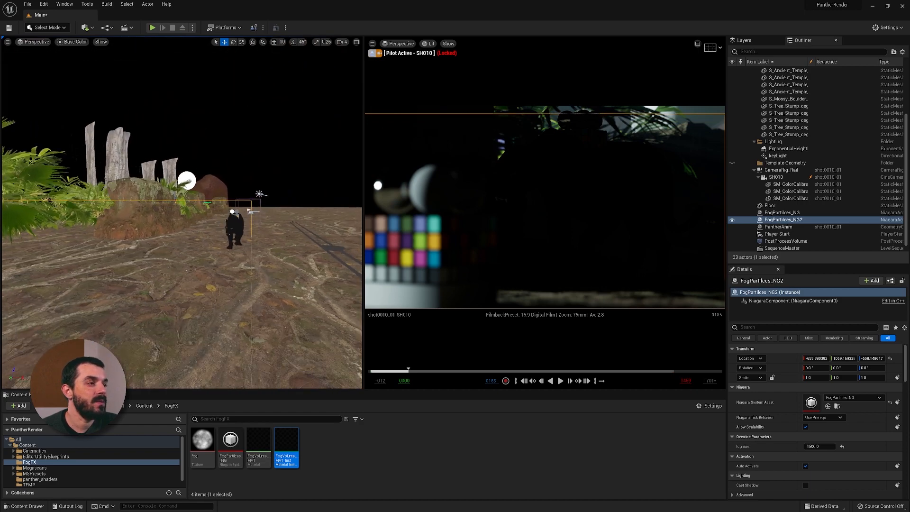
drag(86, 367, 124, 244)
drag(97, 233, 206, 236)
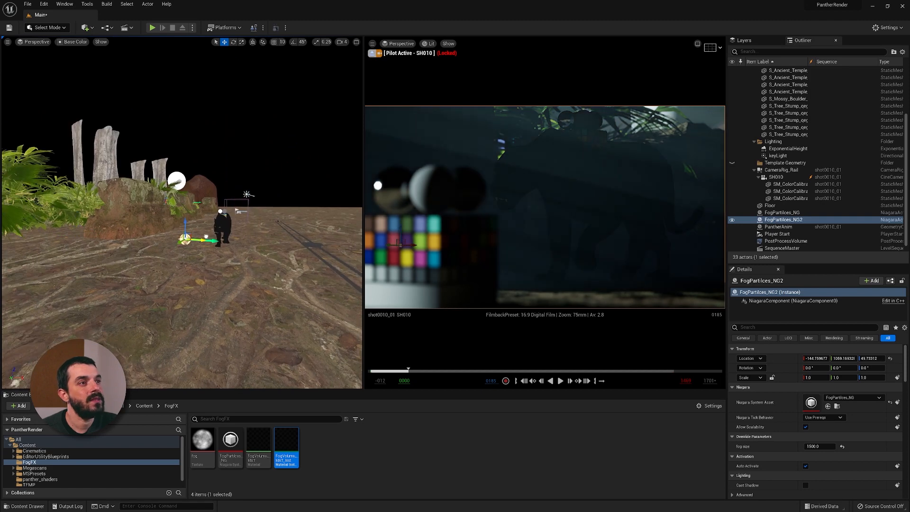
Go to frame 335, return the viewport to Lit, and place a duplicate of the 3000-size fog behind the panther
mouse_move(408, 371)
mouse_down()
mouse_move(379, 370)
mouse_move(398, 371)
mouse_up()
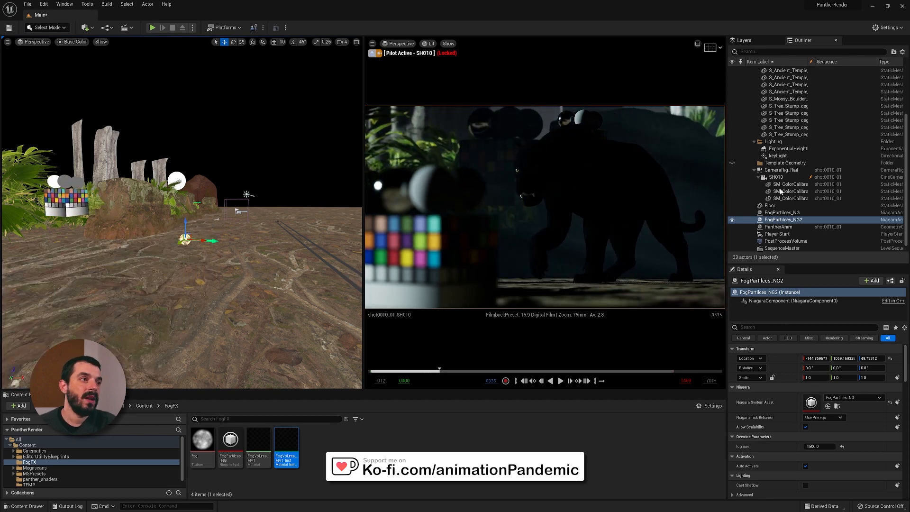
click(73, 42)
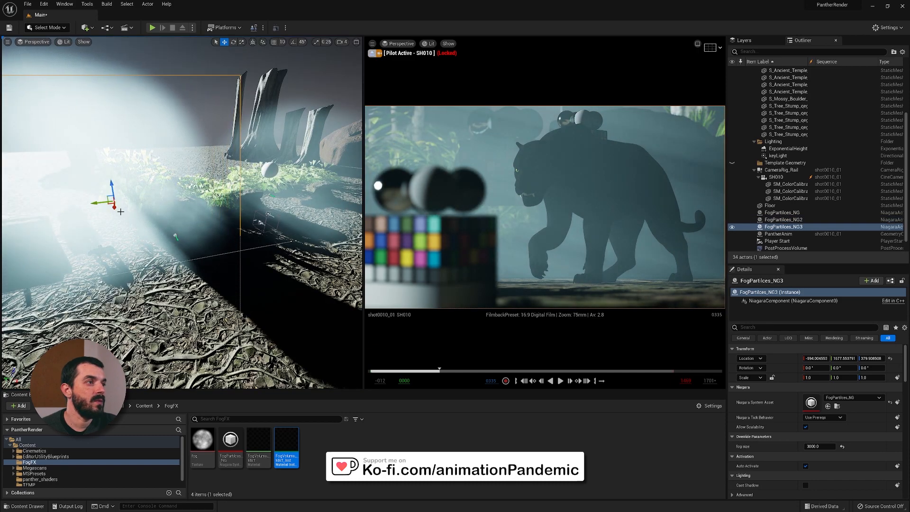
drag(120, 212, 115, 191)
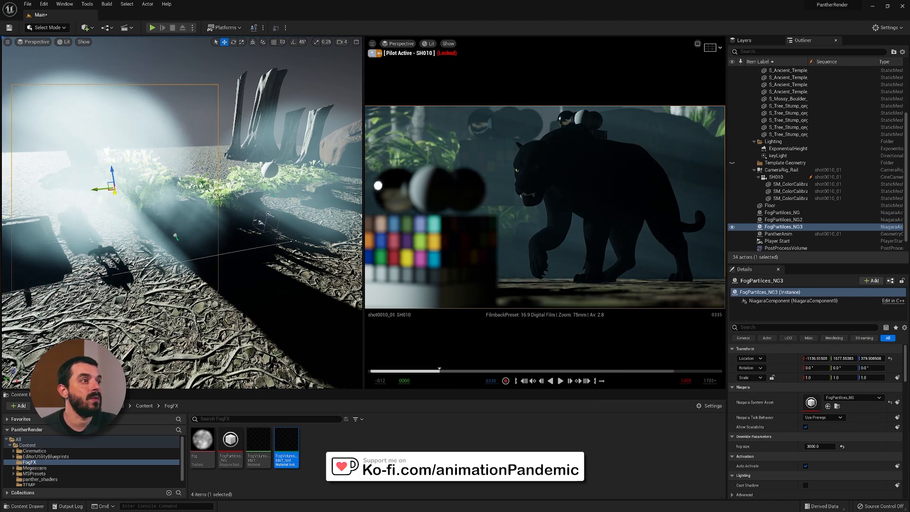
Place another fog duplicate for the background around frame 819, set its fog size to 5500, and push it farther behind the panther
right_drag(218, 233, 123, 233)
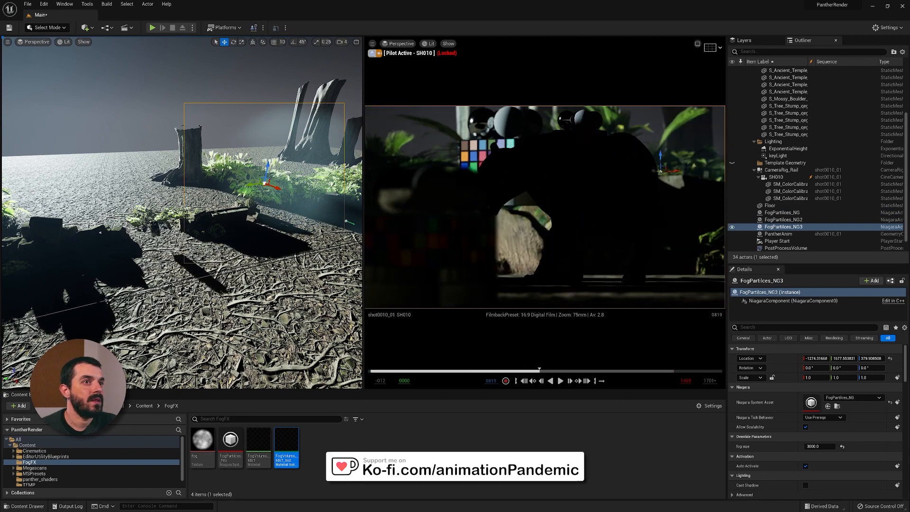
alt+drag(251, 184, 151, 157)
click(825, 446)
text(4500)
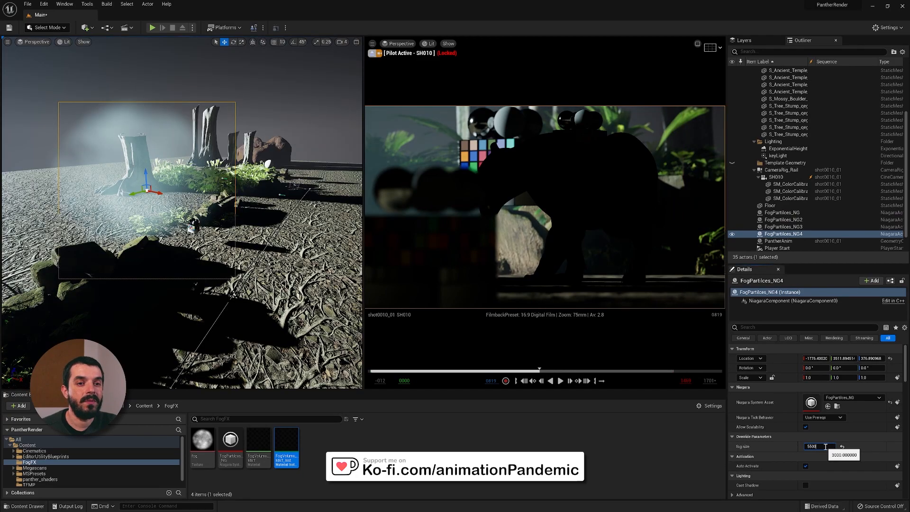
key(Return)
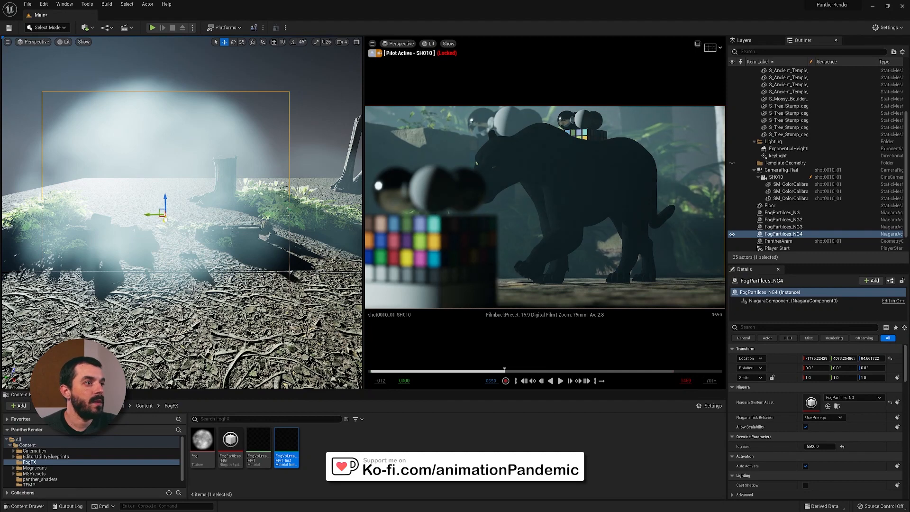
drag(165, 220, 166, 212)
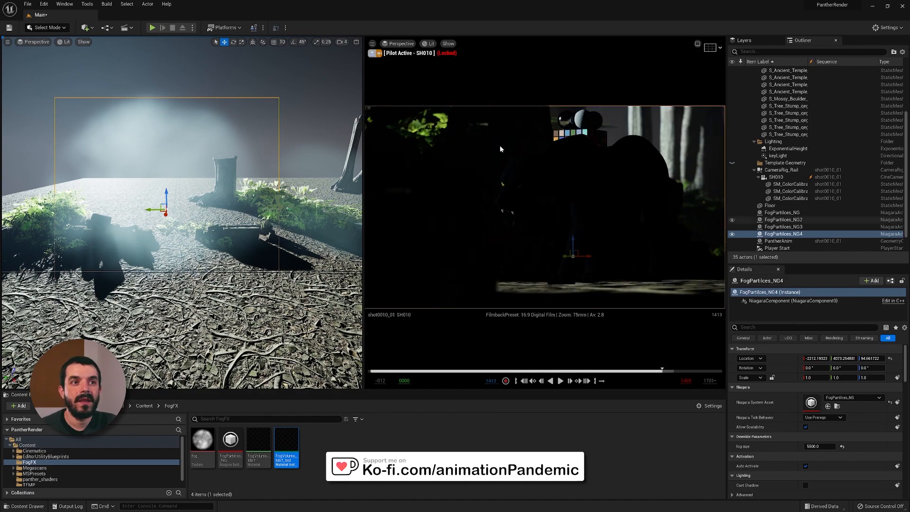
Place a duplicate of the 5500-size fog farther along the panther's path and review the shot, ending at frame 518
right_drag(45, 271, 27, 298)
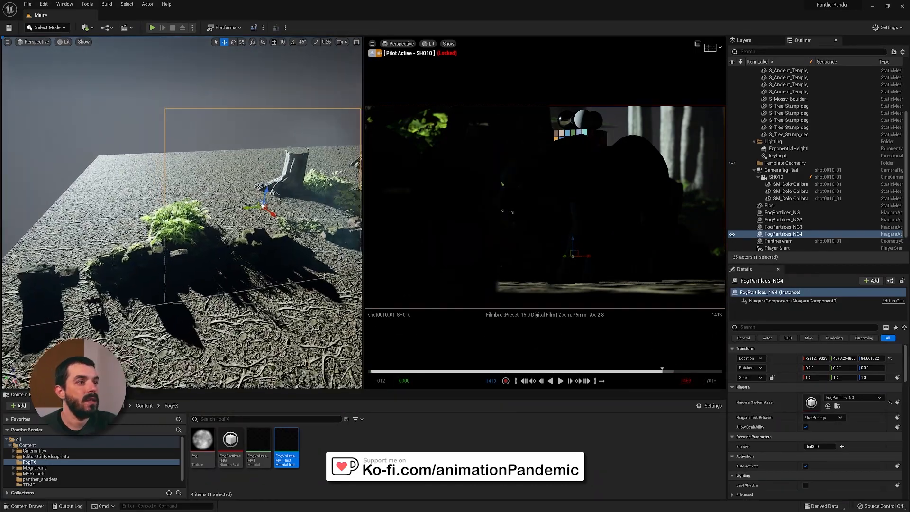
drag(232, 208, 153, 217)
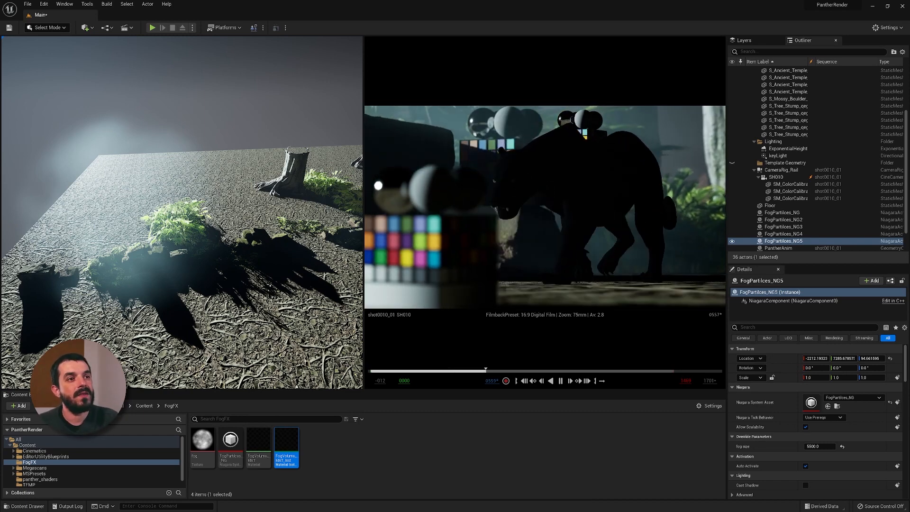
click(494, 371)
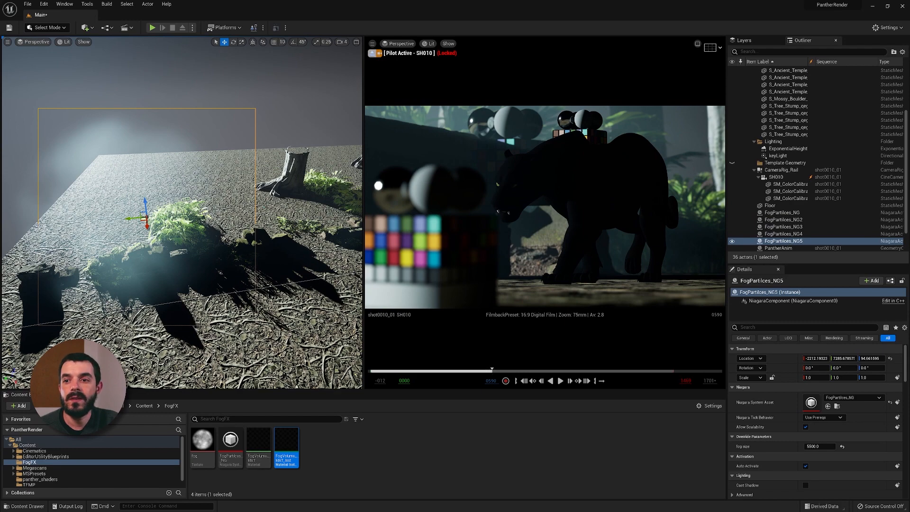
mouse_move(492, 370)
mouse_down()
mouse_move(459, 370)
mouse_move(477, 370)
mouse_up()
Put FogPartilces_NG2 into a new Outliner folder named FV_small
alt+drag(196, 171, 850, 221)
click(783, 219)
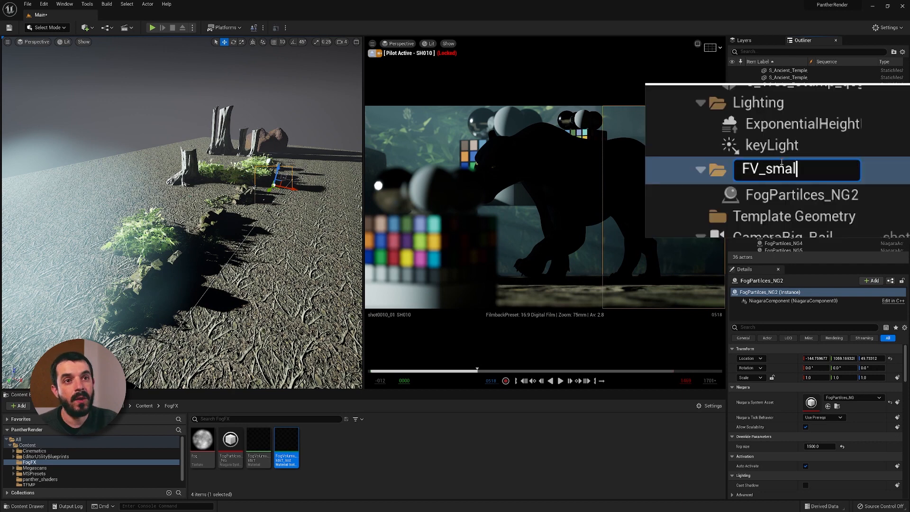
key(Return)
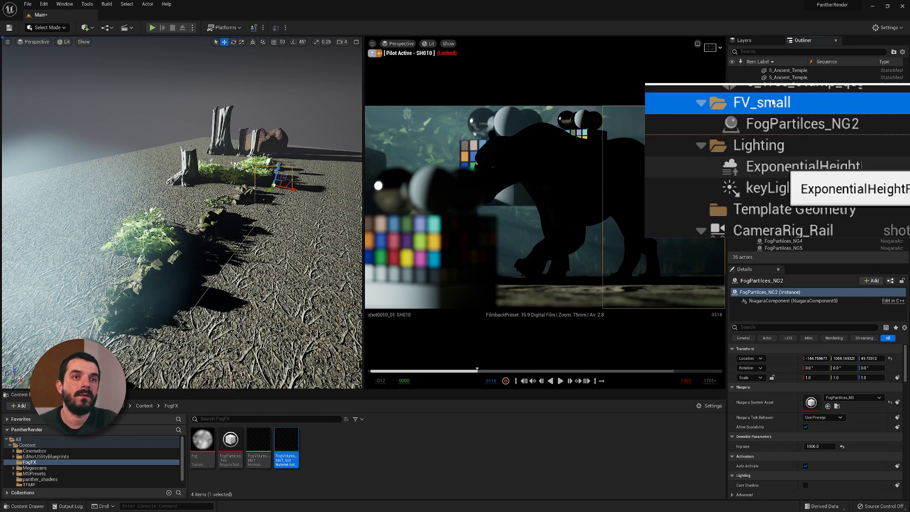
Group FogPartilces_NG, NG3, NG4 and NG5 into a new Outliner folder named FV_big
click(782, 226)
scroll(791, 249, down, 2)
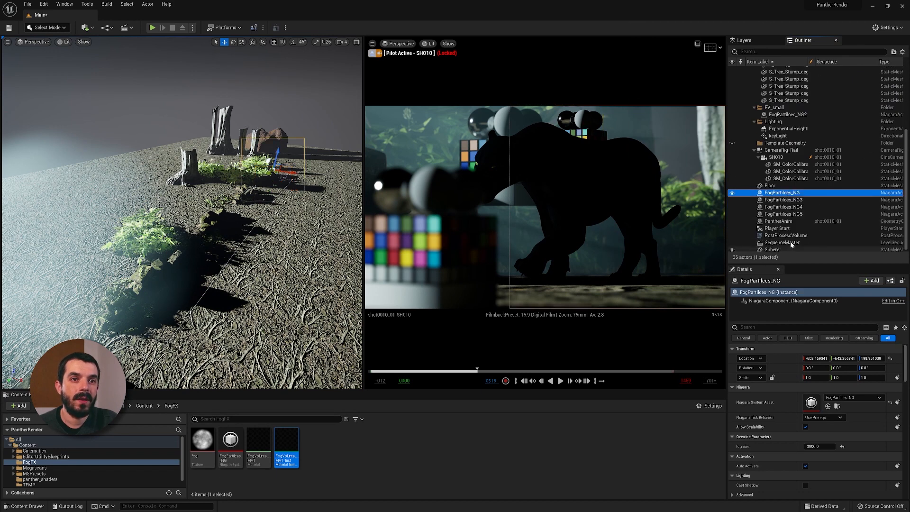
shift+click(786, 214)
click(893, 51)
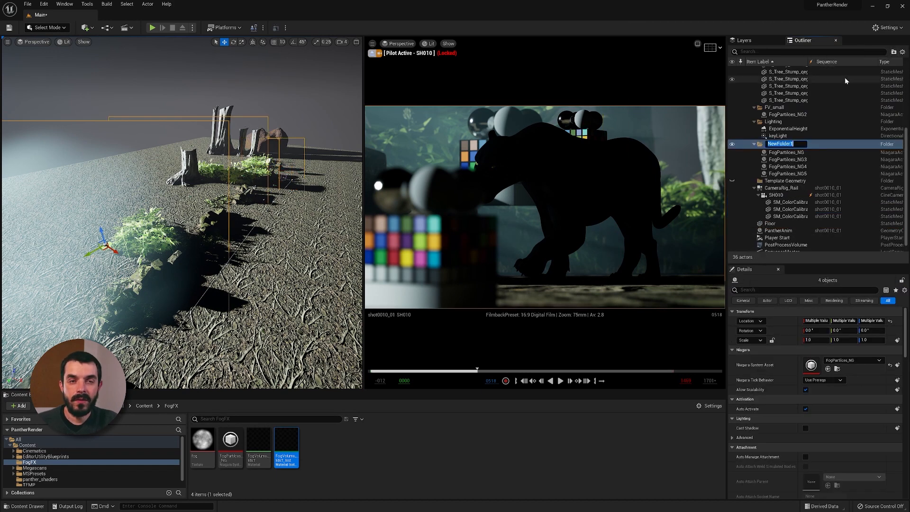
text(FV_big)
key(Return)
Place a duplicate of the small fog around the panther at frame 518 and play back the shot to check it
drag(196, 264, 176, 279)
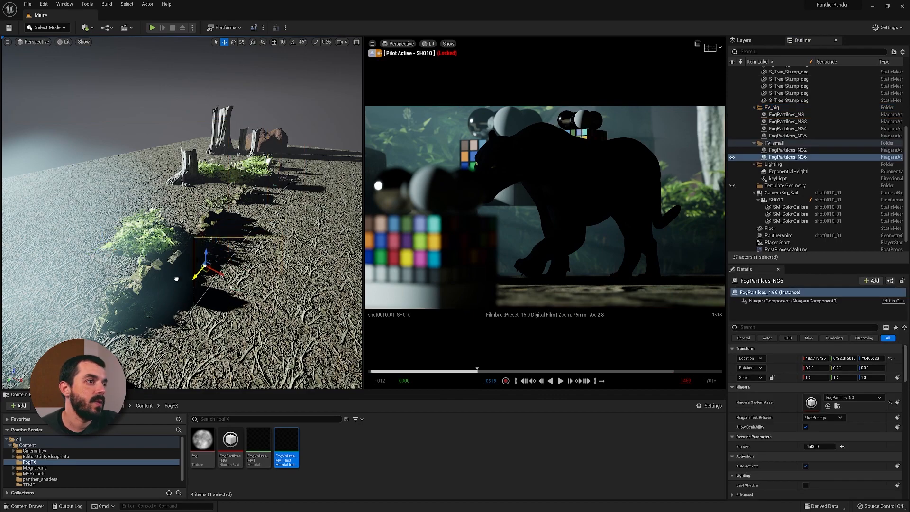
drag(183, 254, 191, 245)
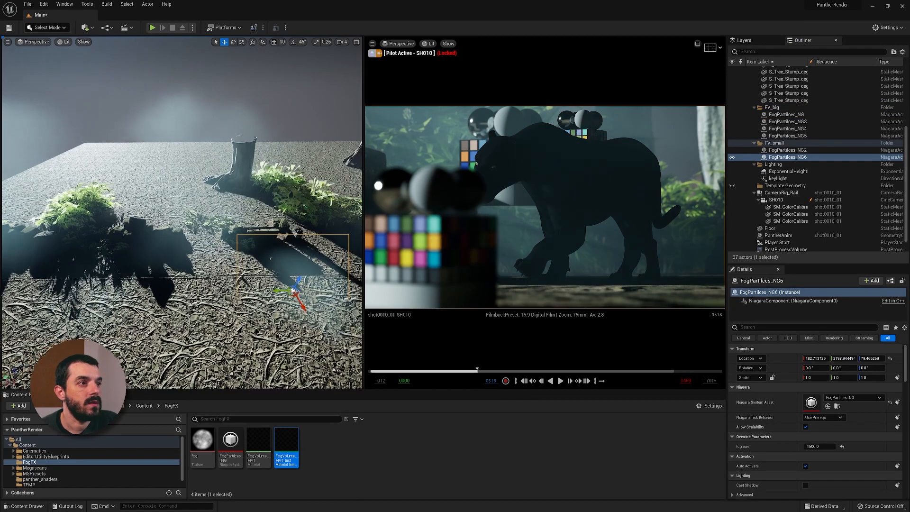
mouse_move(294, 225)
right_down()
mouse_move(279, 226)
mouse_move(294, 232)
right_up()
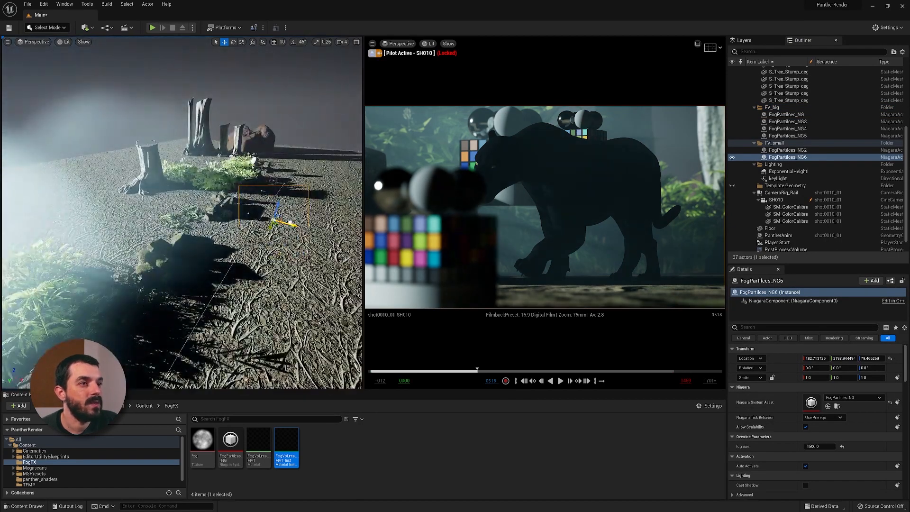
drag(290, 222, 256, 221)
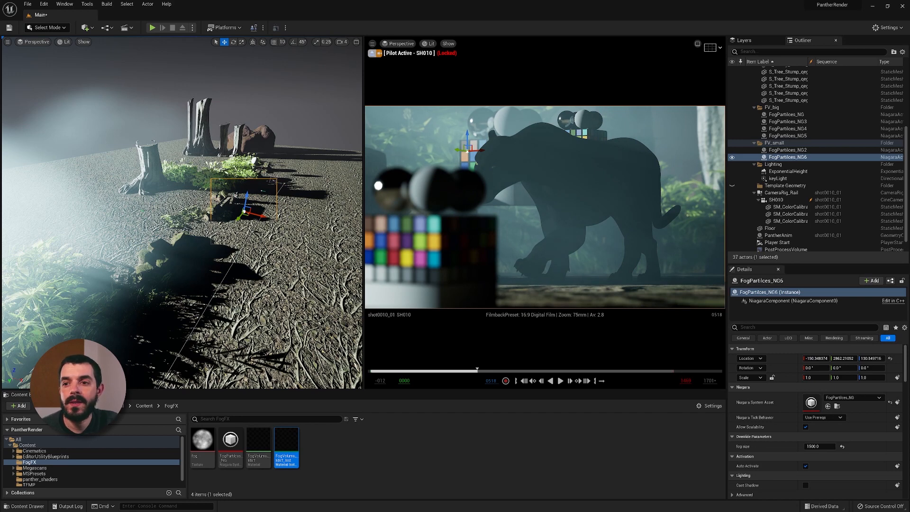
key(space)
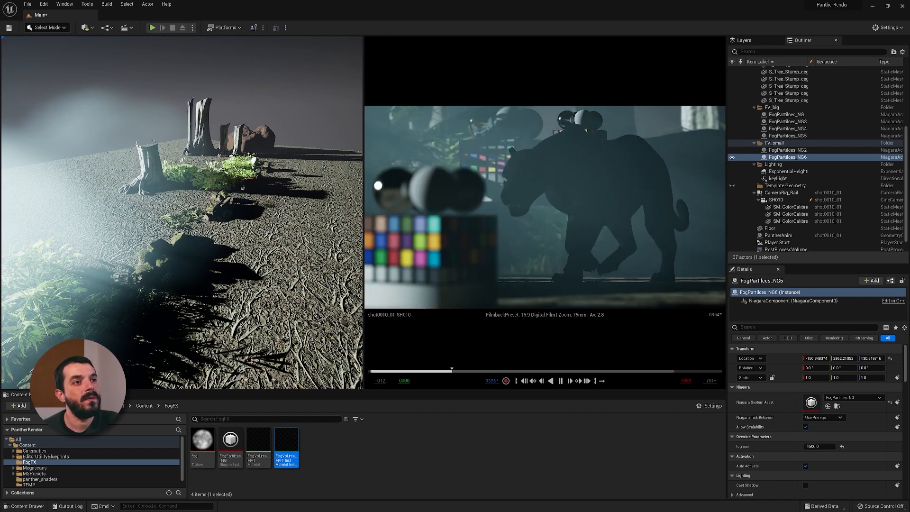
key(space)
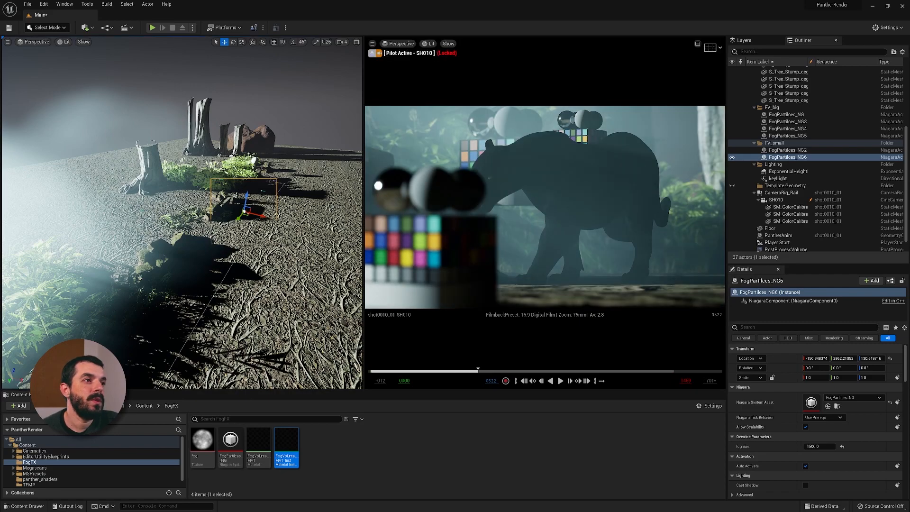
Set FogPartilces_NG6's fog size to 1000, adjust its position, and place a duplicate farther along the panther's path
alt+drag(247, 213, 152, 195)
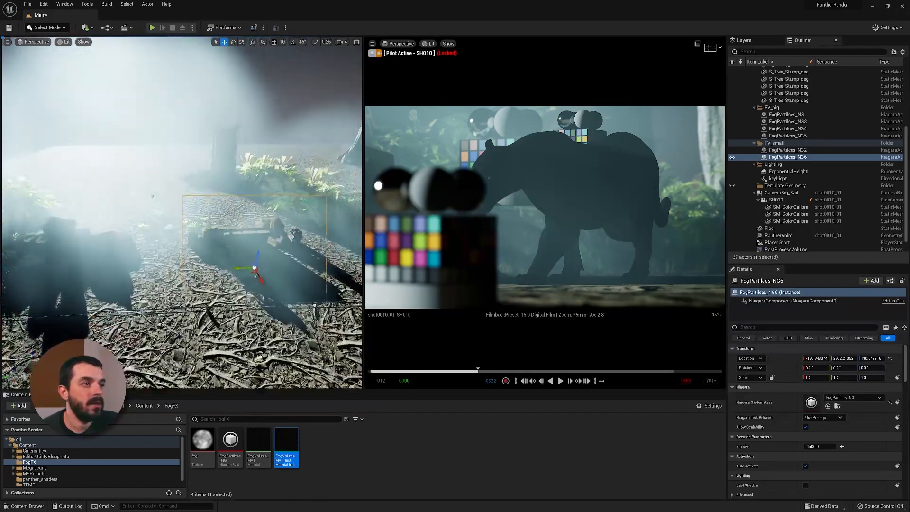
click(822, 446)
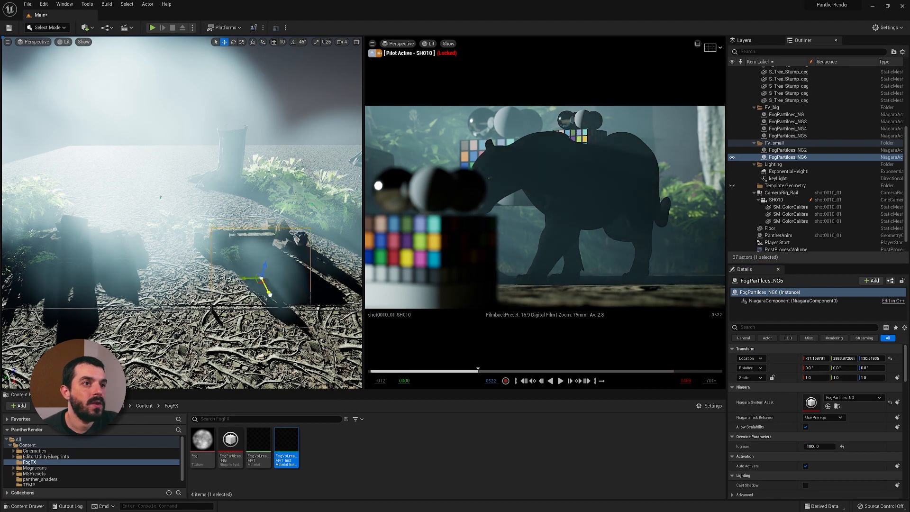
drag(267, 290, 265, 289)
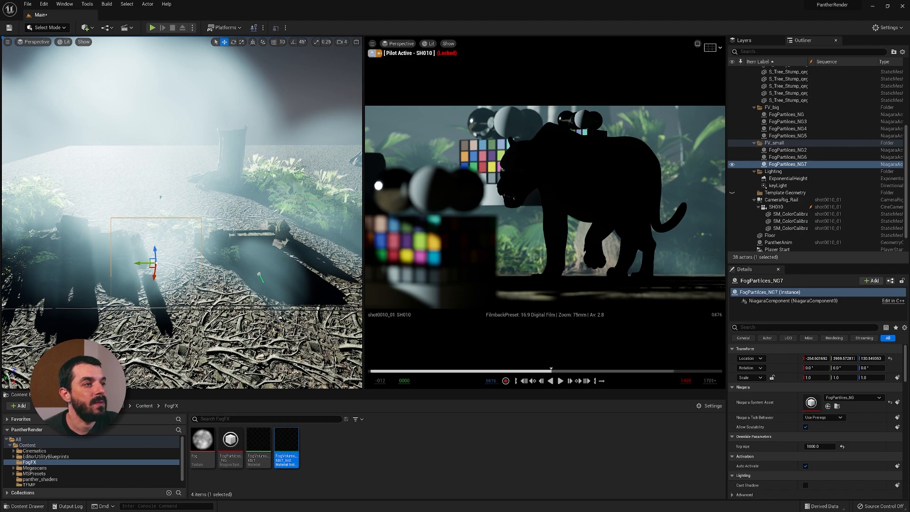
Place a duplicate of FogPartilces_NG7 farther along the panther's path at frame 1051 and set its fog size to 2000
middle_drag(154, 213, 320, 210)
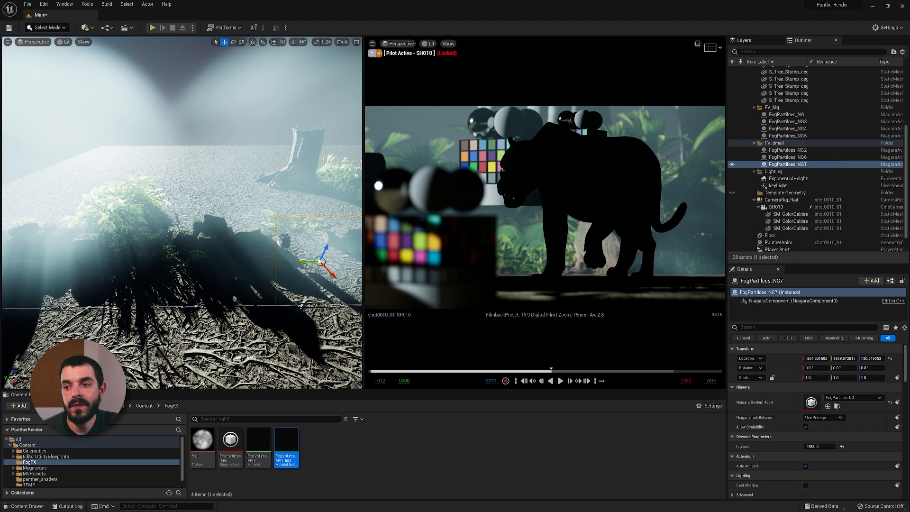
key(Escape)
drag(550, 370, 587, 370)
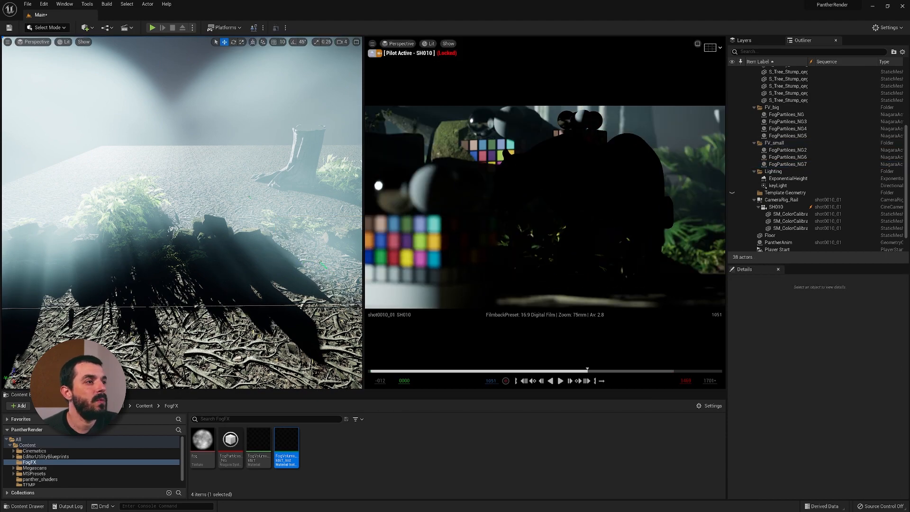
scroll(208, 316, down, 3)
alt+drag(208, 316, 279, 316)
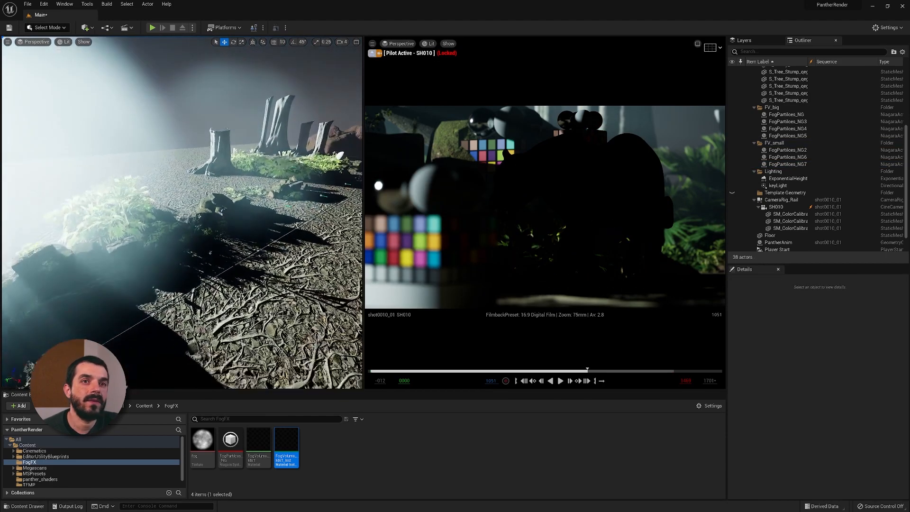
click(787, 164)
alt+drag(280, 204, 235, 231)
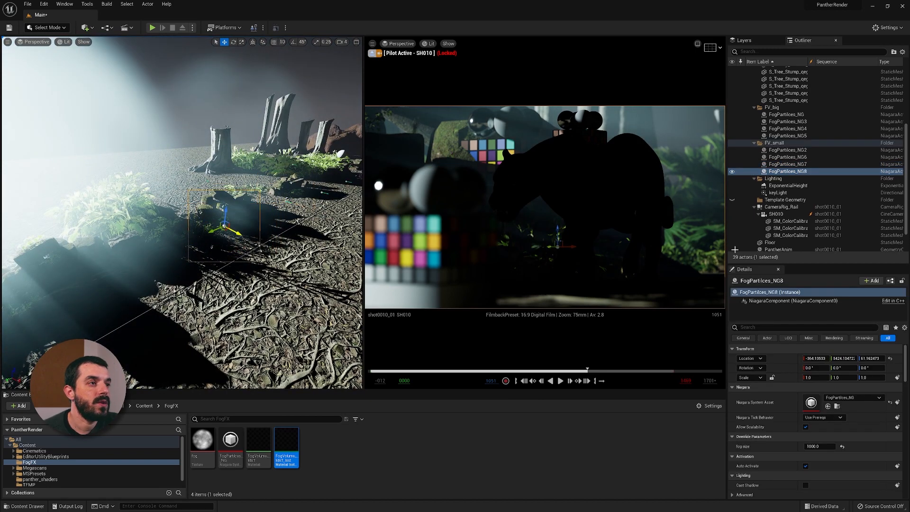
click(841, 446)
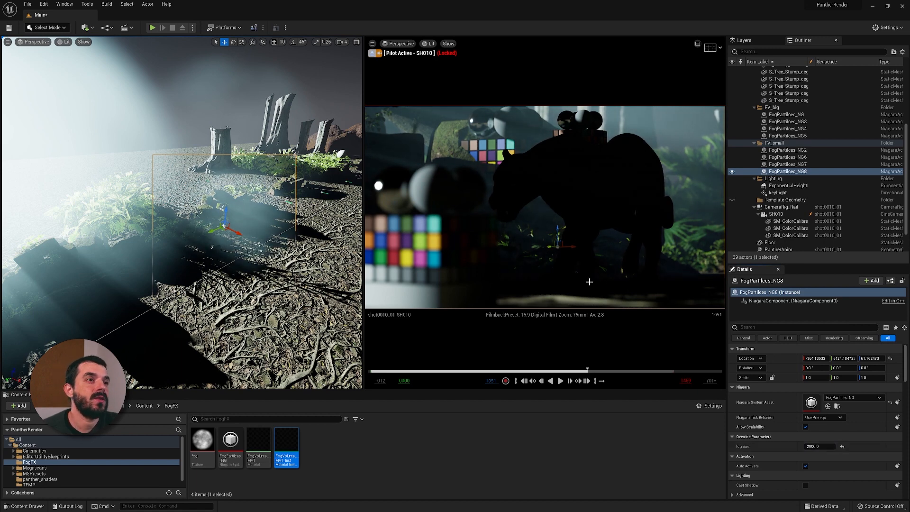
Adjust FogPartilces_NG8's position and place another big fog with size 3000 in FV_big near the tree stump
right_drag(171, 236, 237, 222)
drag(135, 237, 268, 256)
right_drag(267, 256, 237, 256)
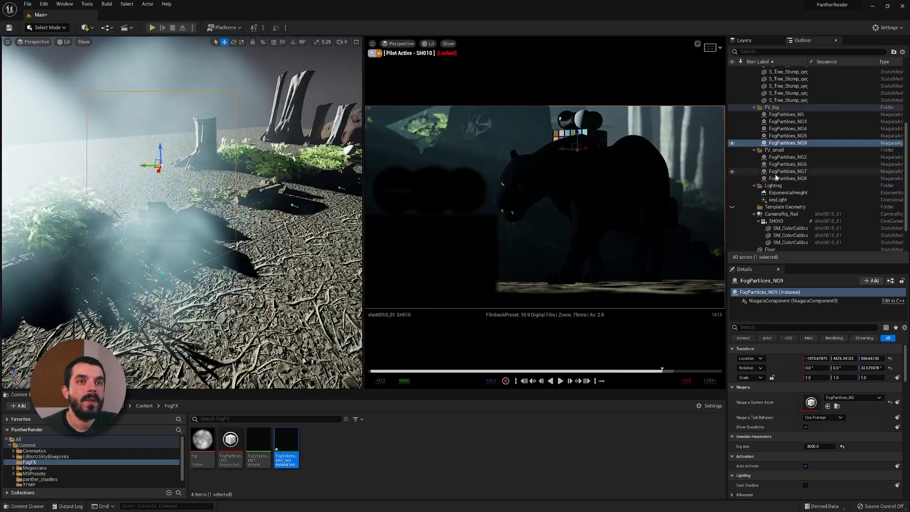
Place a duplicate of FogPartilces_NG8 farther along the path, around the panther at frame 1413
click(777, 179)
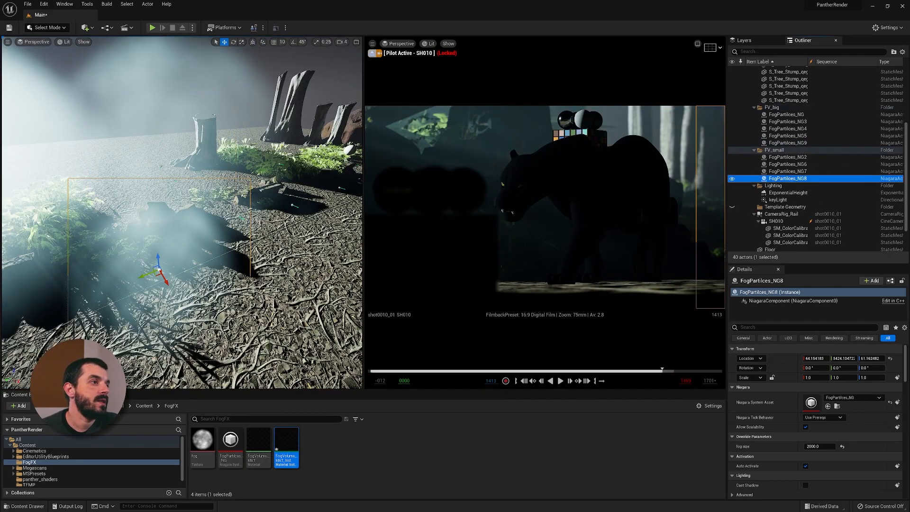
right_drag(275, 290, 253, 285)
alt+drag(233, 243, 136, 287)
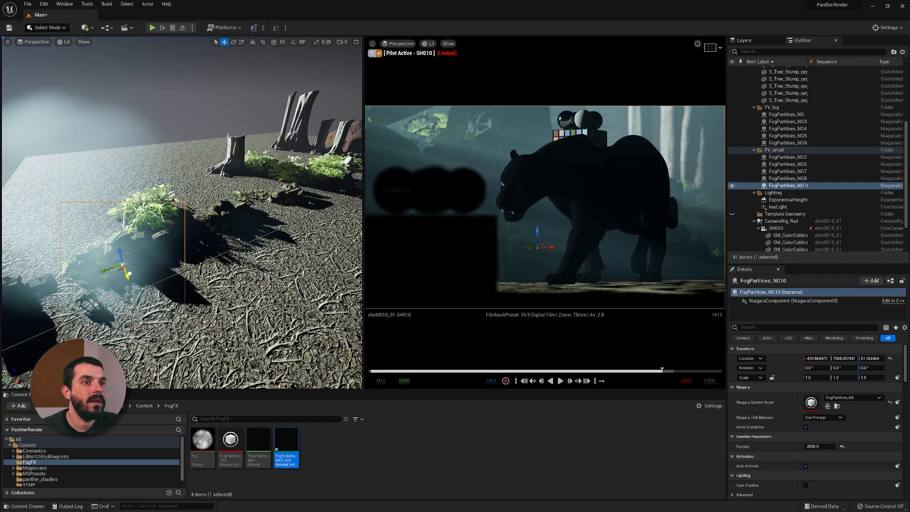
Hide and show FogPartilces_NG10 to compare the shot with and without it
click(731, 186)
click(731, 185)
click(731, 185)
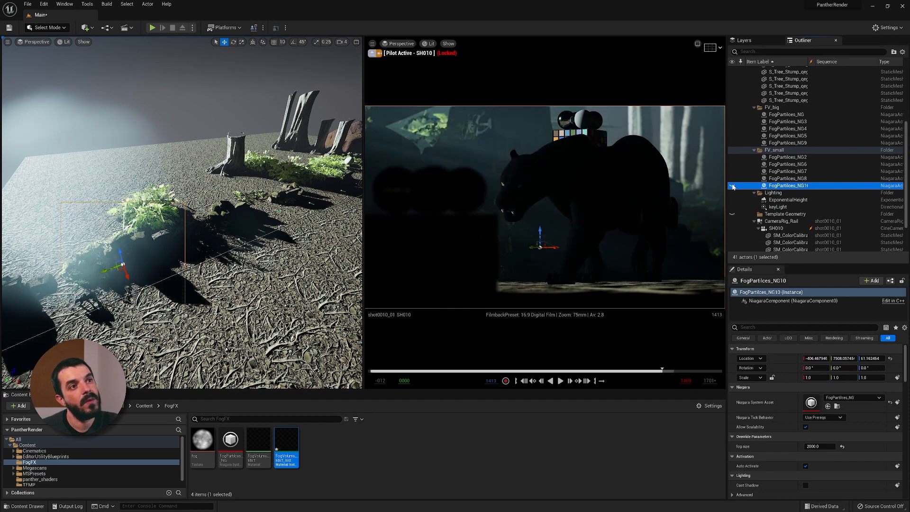
click(731, 185)
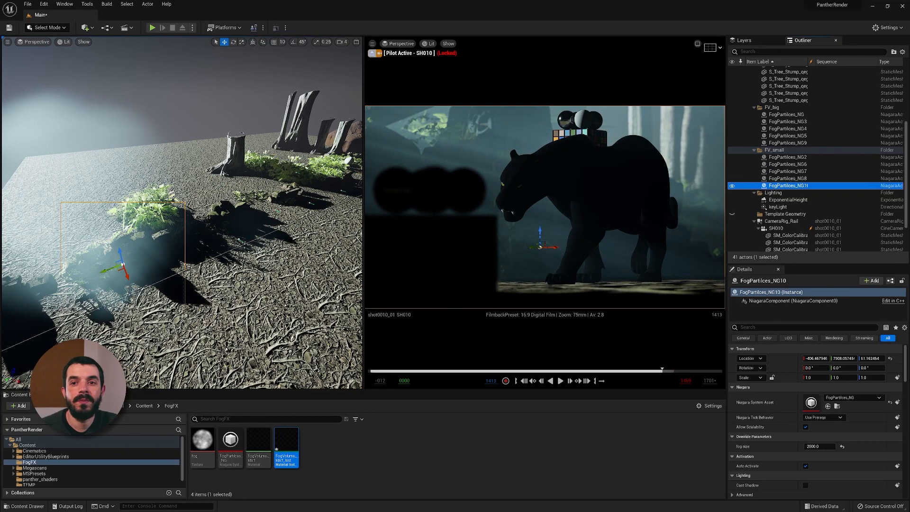
Play back the shot from its start with the editor overlays hidden to review the fog
key(Up)
key(space)
key(g)
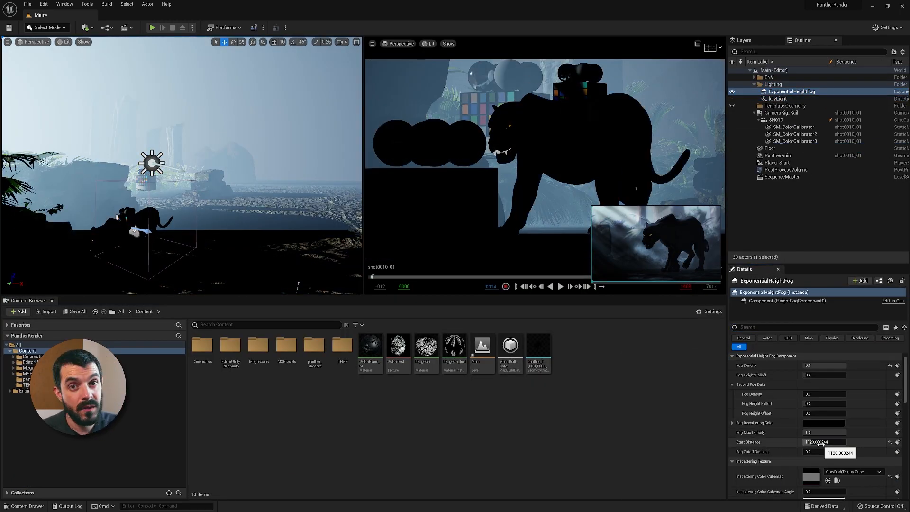
scroll(786, 388, down, 1)
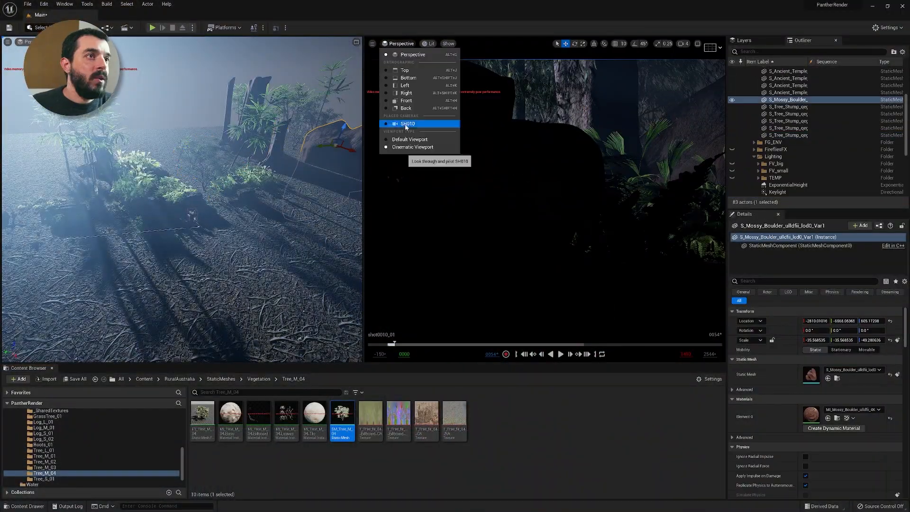
Look through the SH010 camera, show that view full screen, and play back the finished panther shot
click(406, 124)
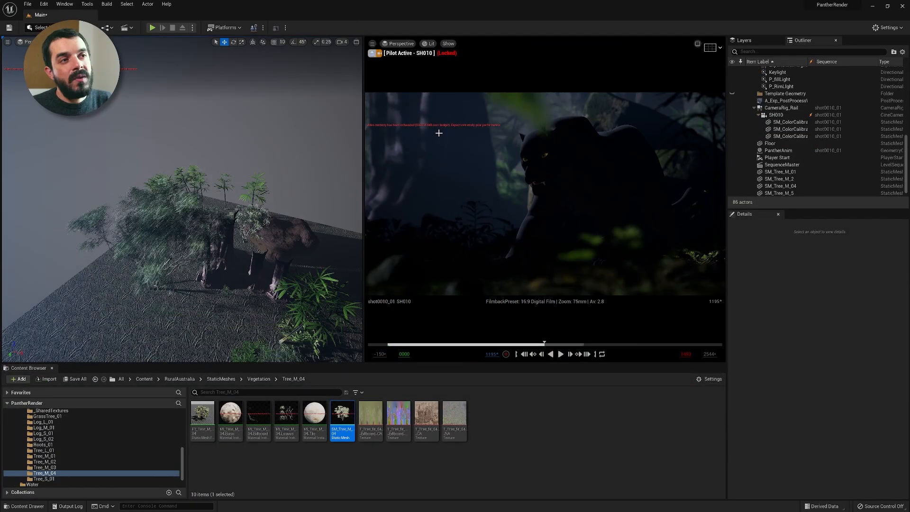
key(F11)
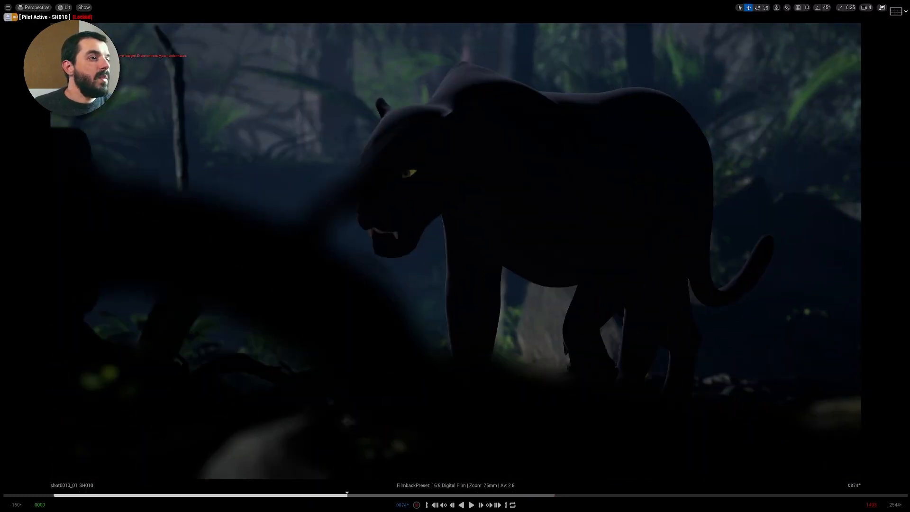
key(space)
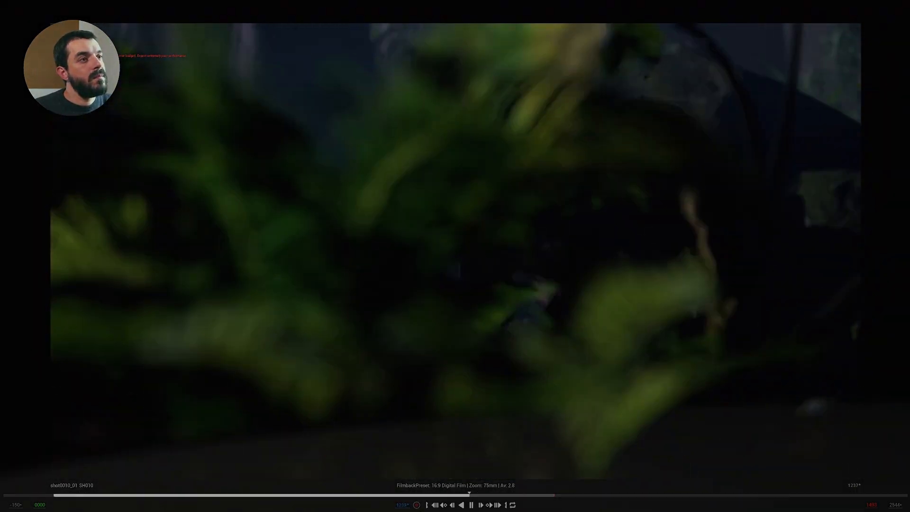